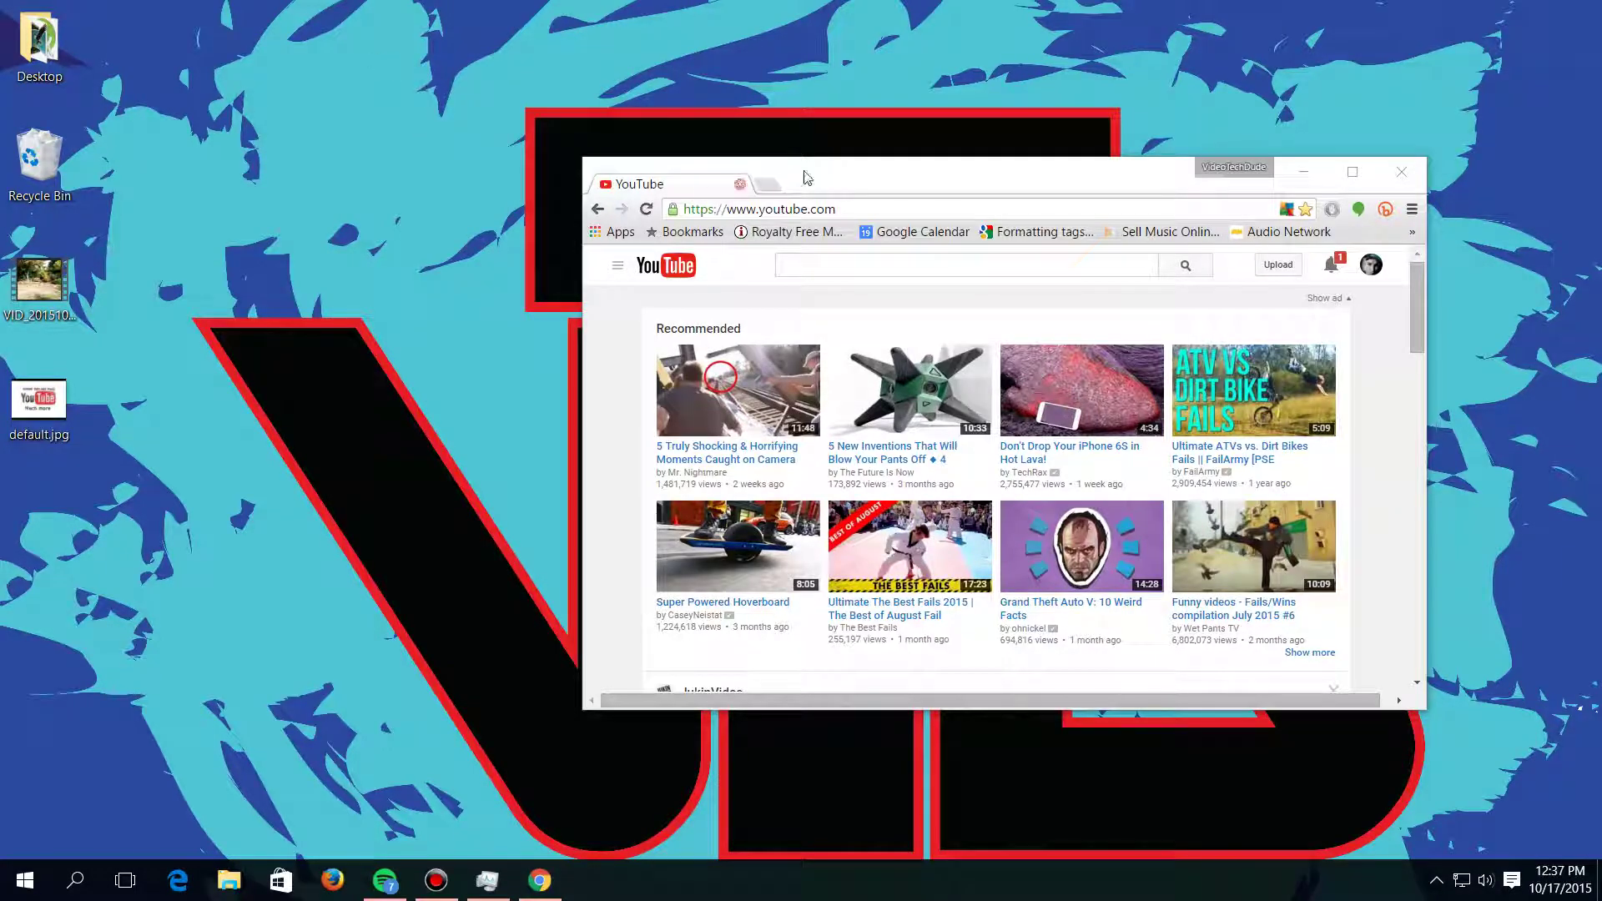
Step: Reposition the Chrome window and go to YouTube's Upload page from the home page
{"action": "left_click_drag", "start_coordinate": [875, 178], "coordinate": [623, 105]}
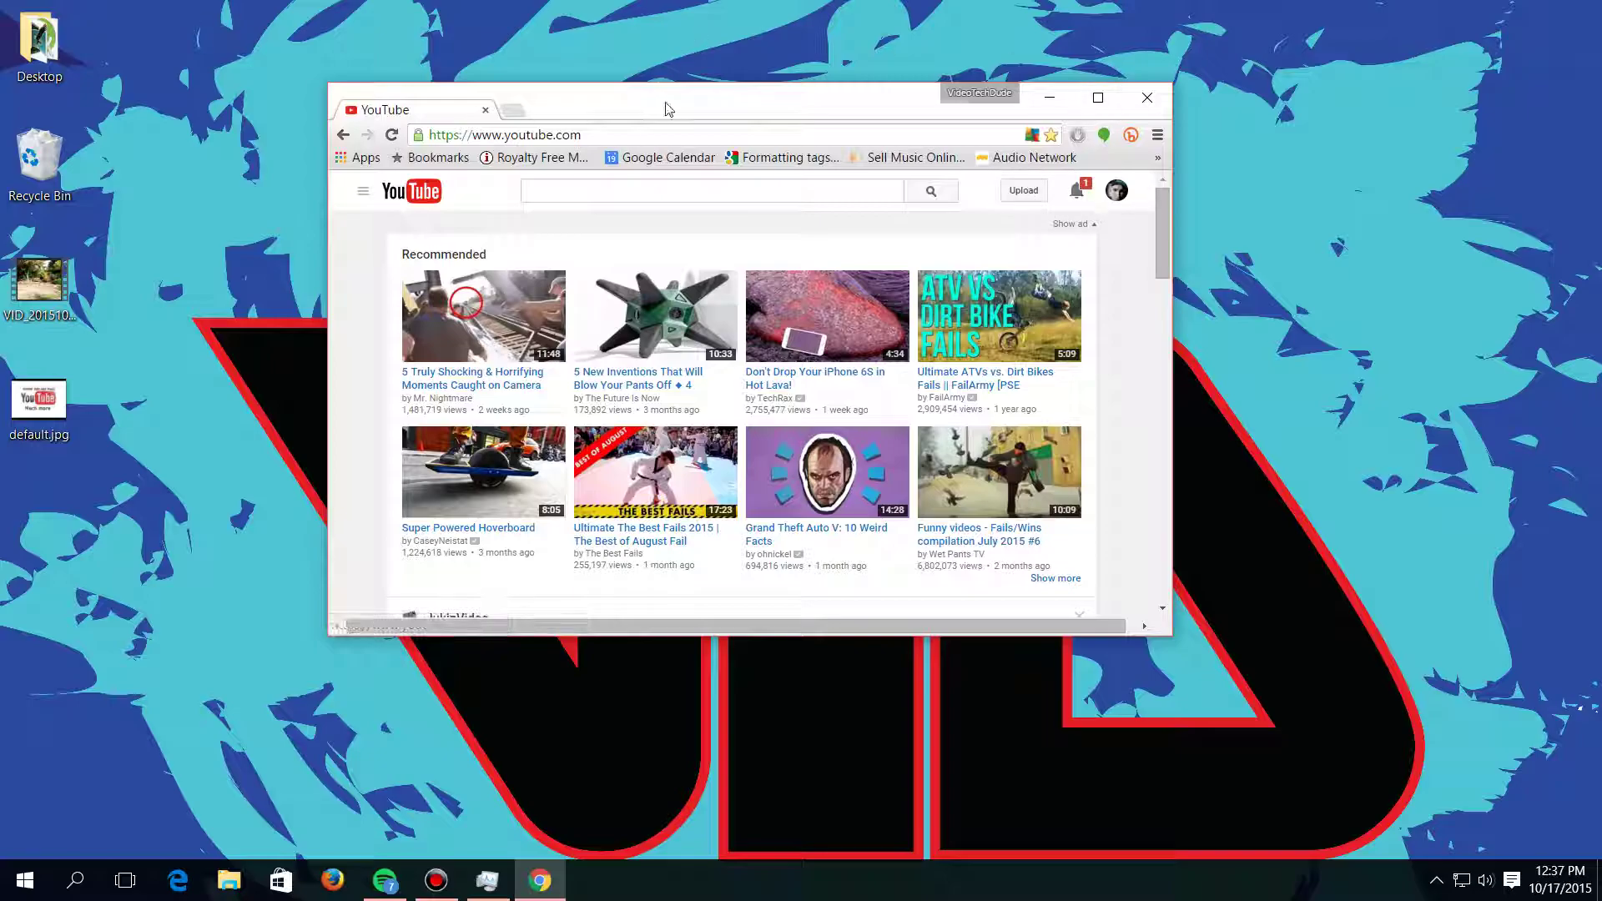
{"action": "left_click_drag", "start_coordinate": [664, 105], "coordinate": [772, 98]}
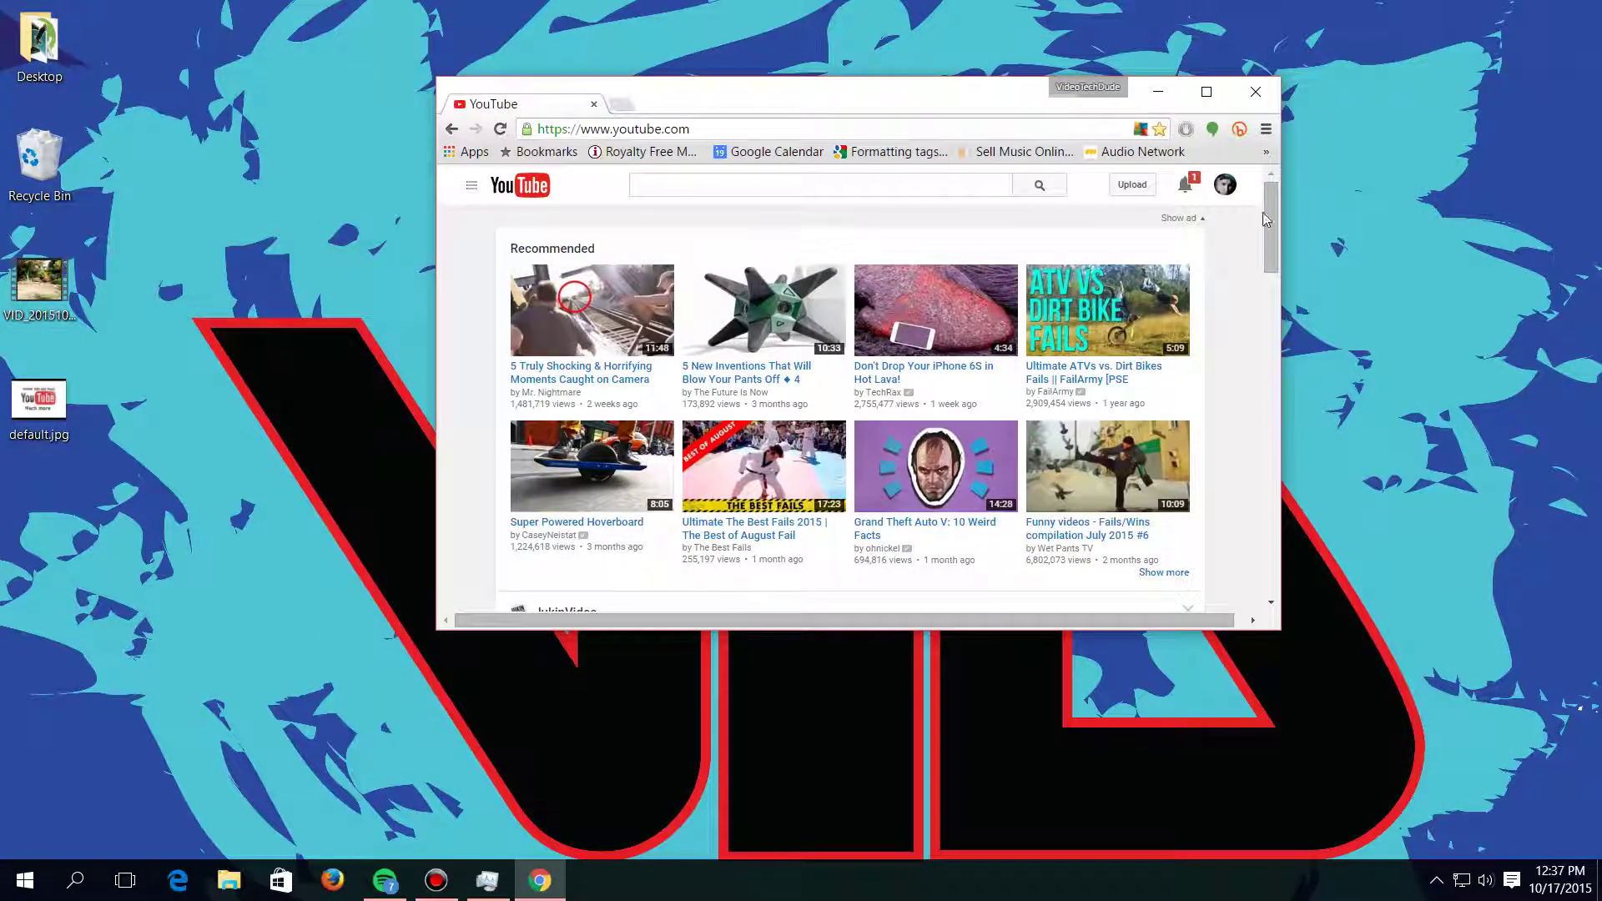
{"action": "left_click", "coordinate": [1232, 190]}
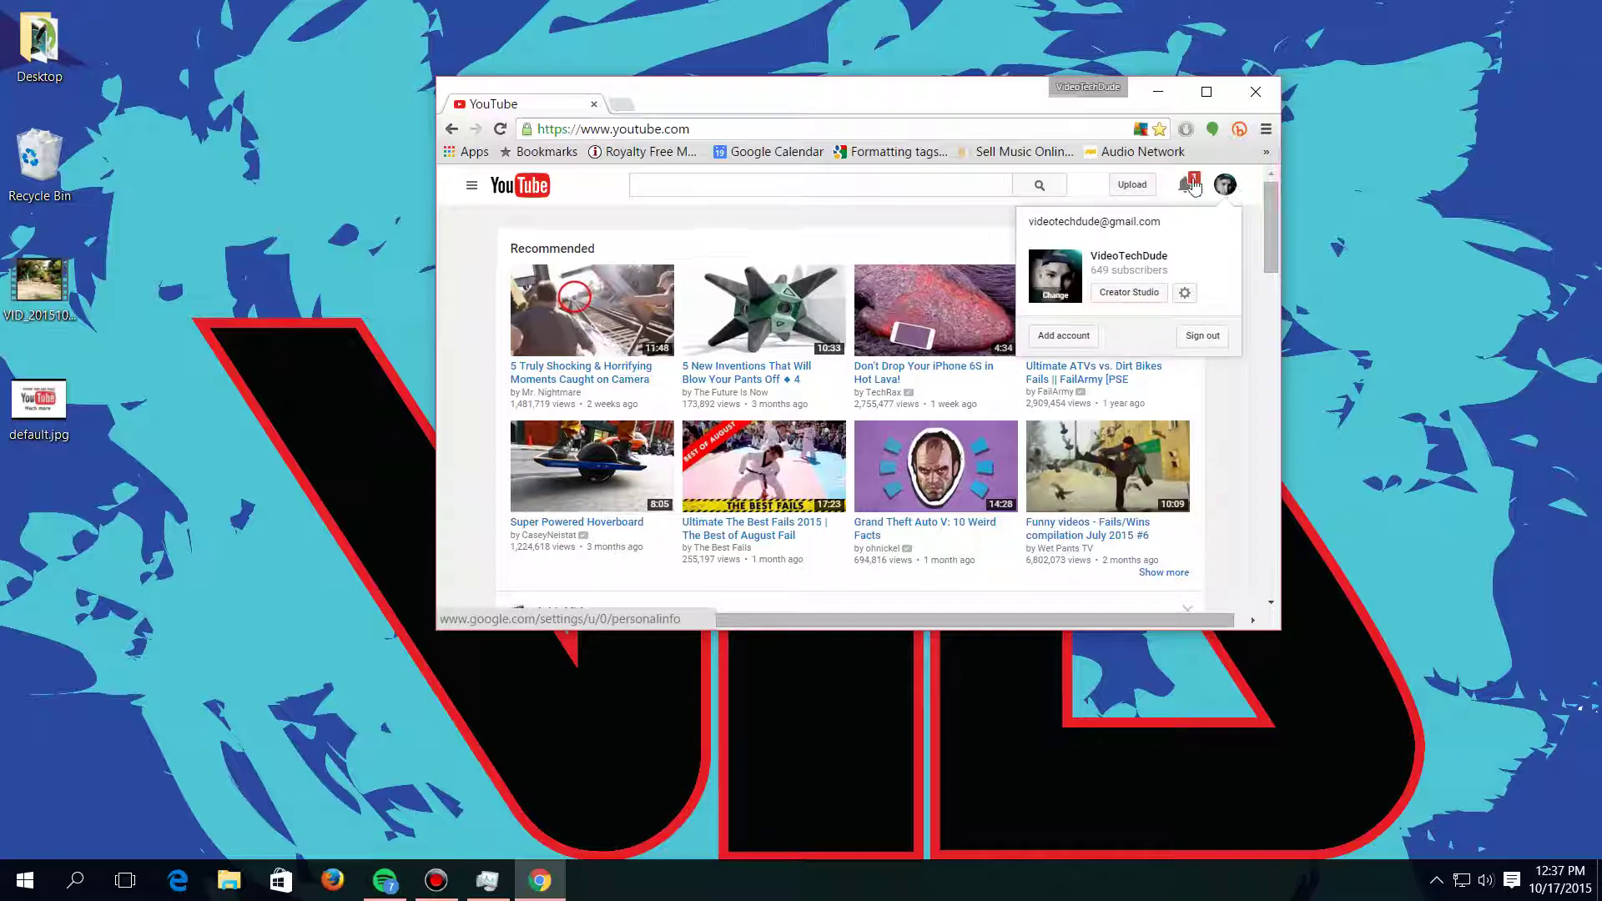
{"action": "left_click", "coordinate": [1122, 195]}
{"action": "left_click", "coordinate": [1122, 195]}
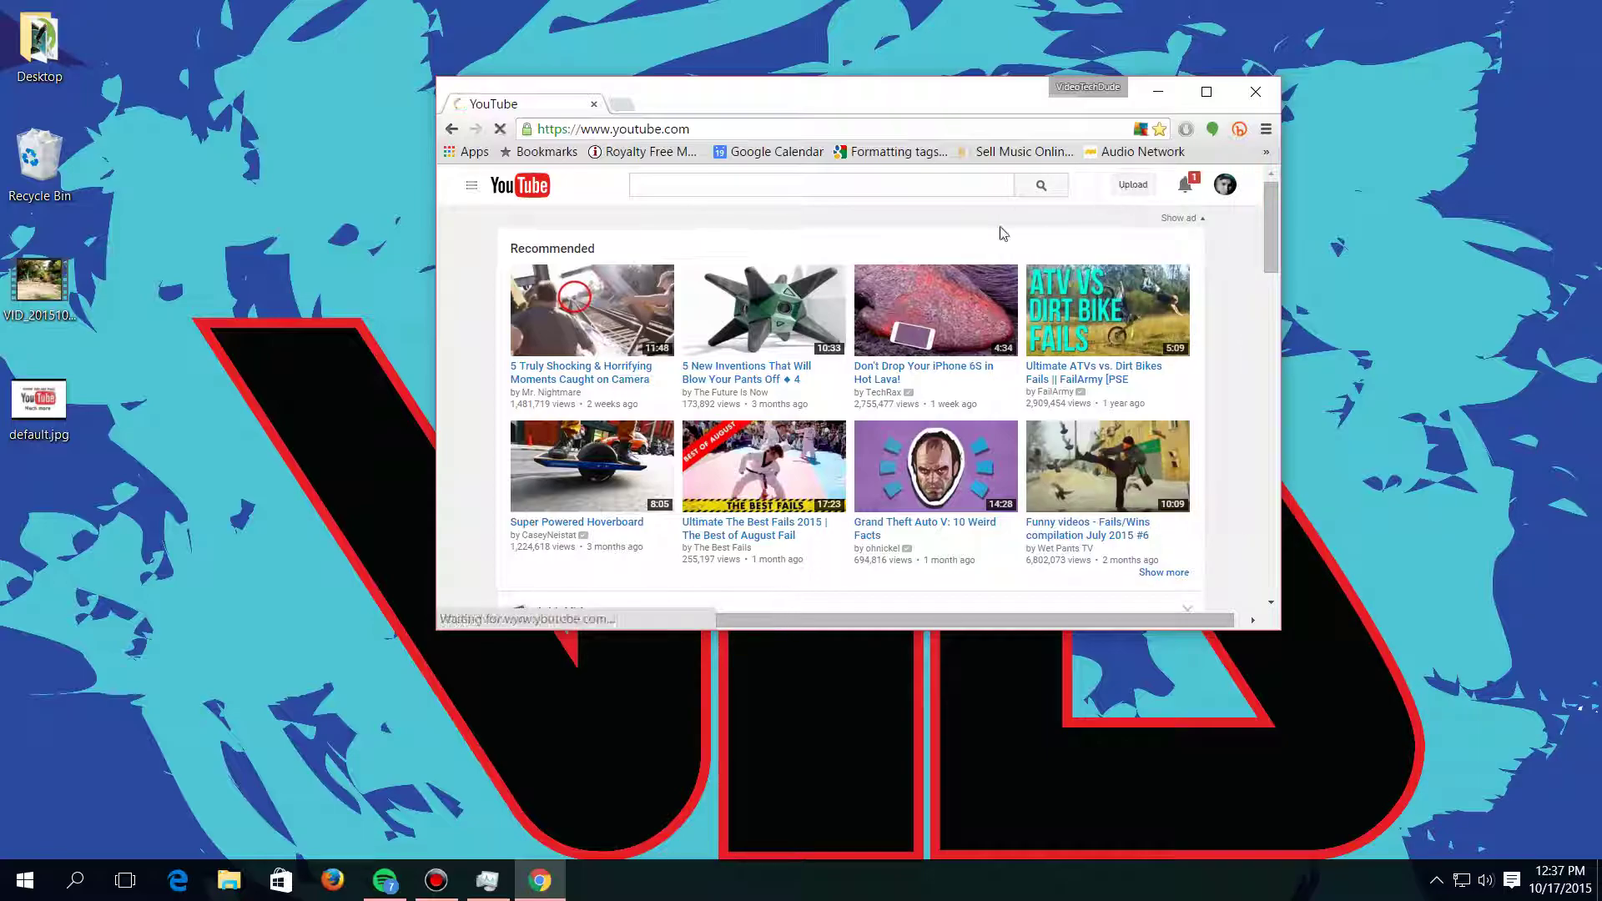
Step: Drag the garden MP4 from the desktop into the upload drop zone
{"action": "left_click_drag", "start_coordinate": [775, 105], "coordinate": [742, 65]}
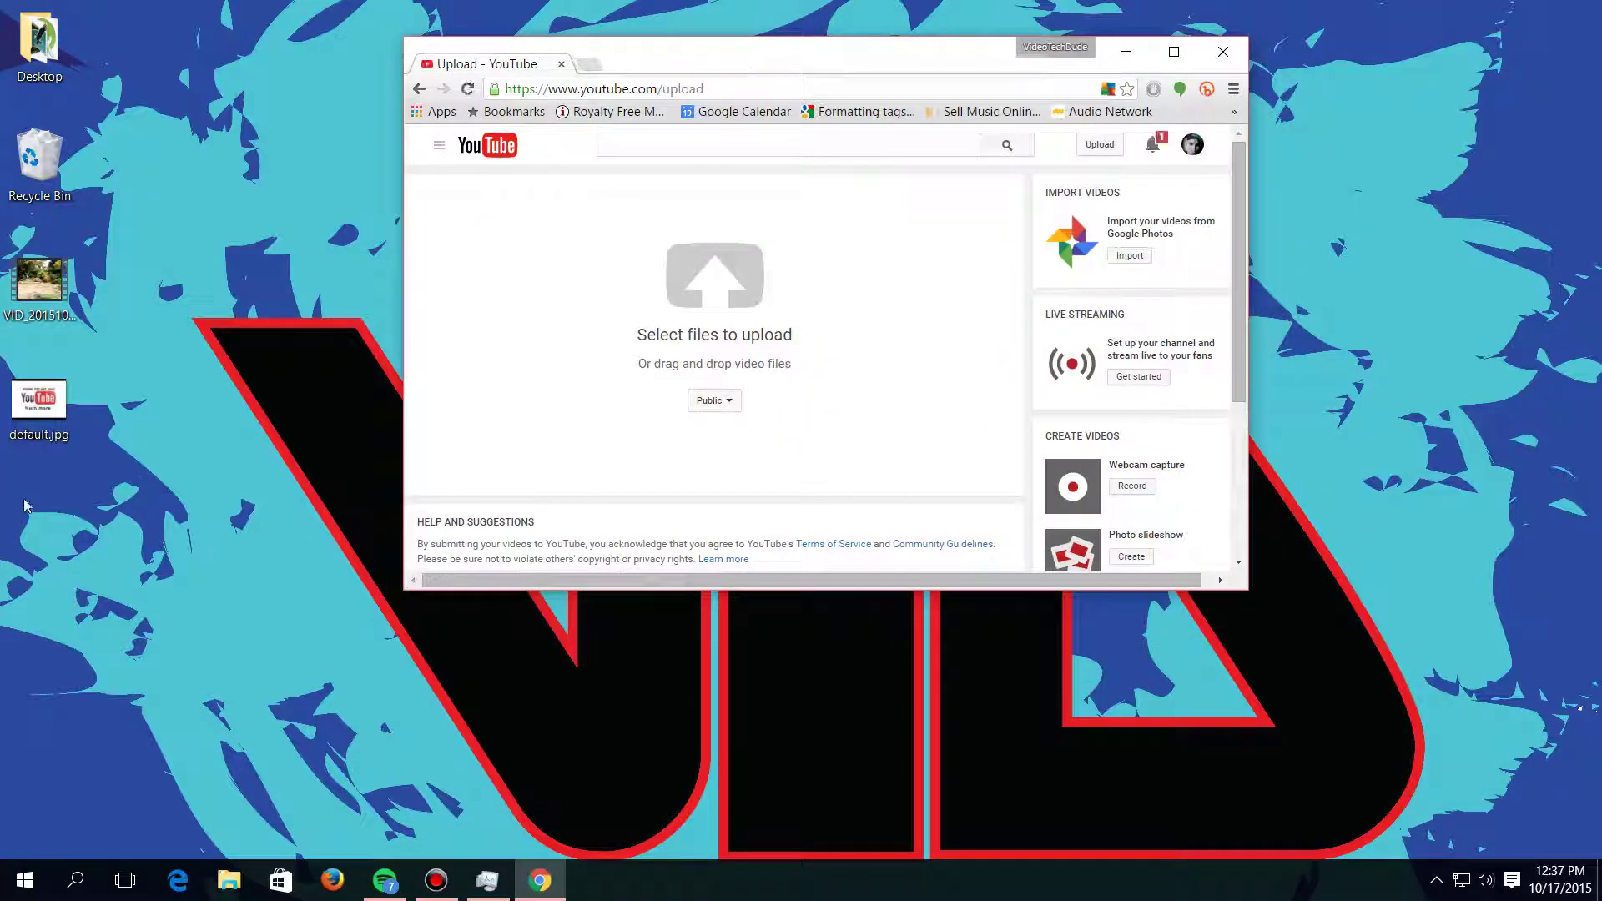
{"action": "left_click", "coordinate": [71, 296]}
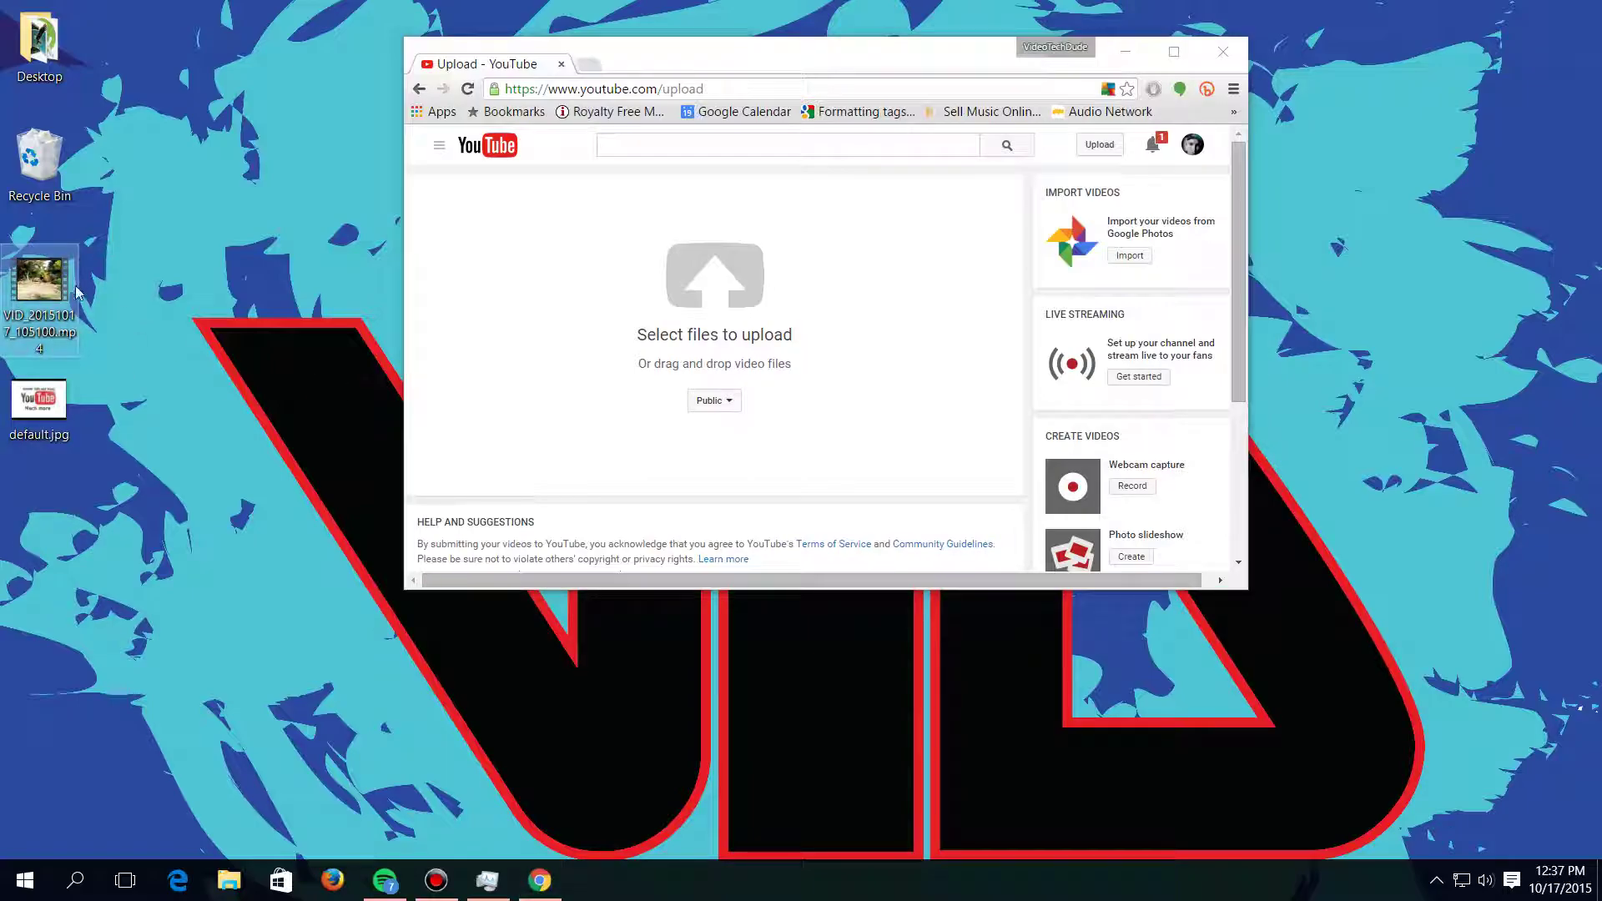
{"action": "left_click_drag", "start_coordinate": [15, 275], "coordinate": [738, 332]}
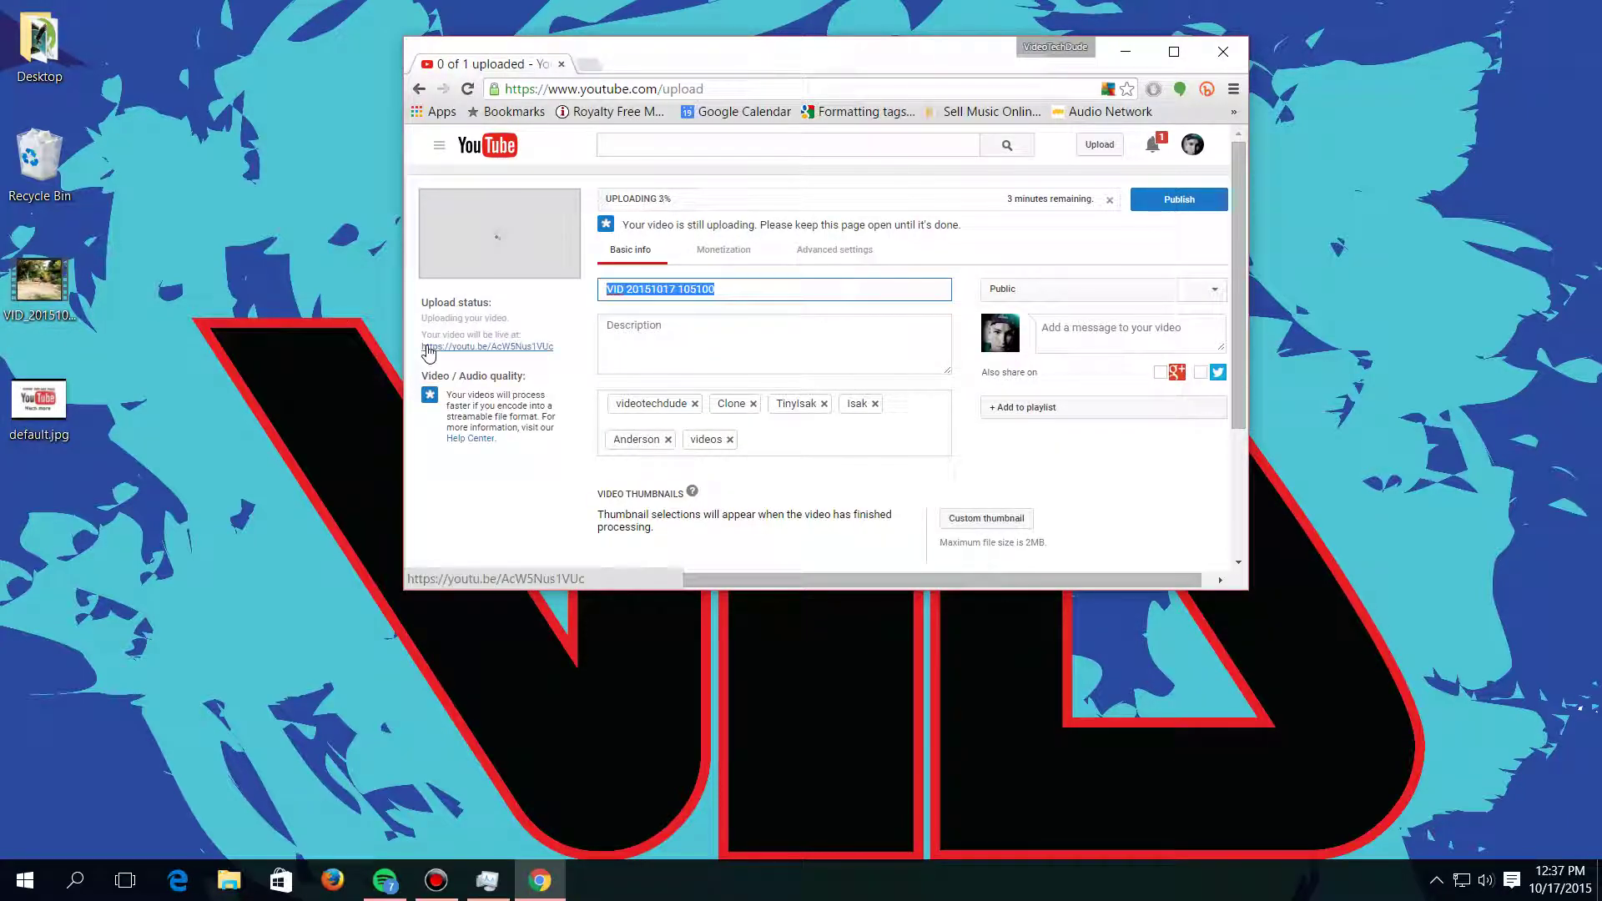
Step: Title the video 'Something clever', fixing the misspelled word with the spelling suggestion
{"action": "type", "text": "SXW"}
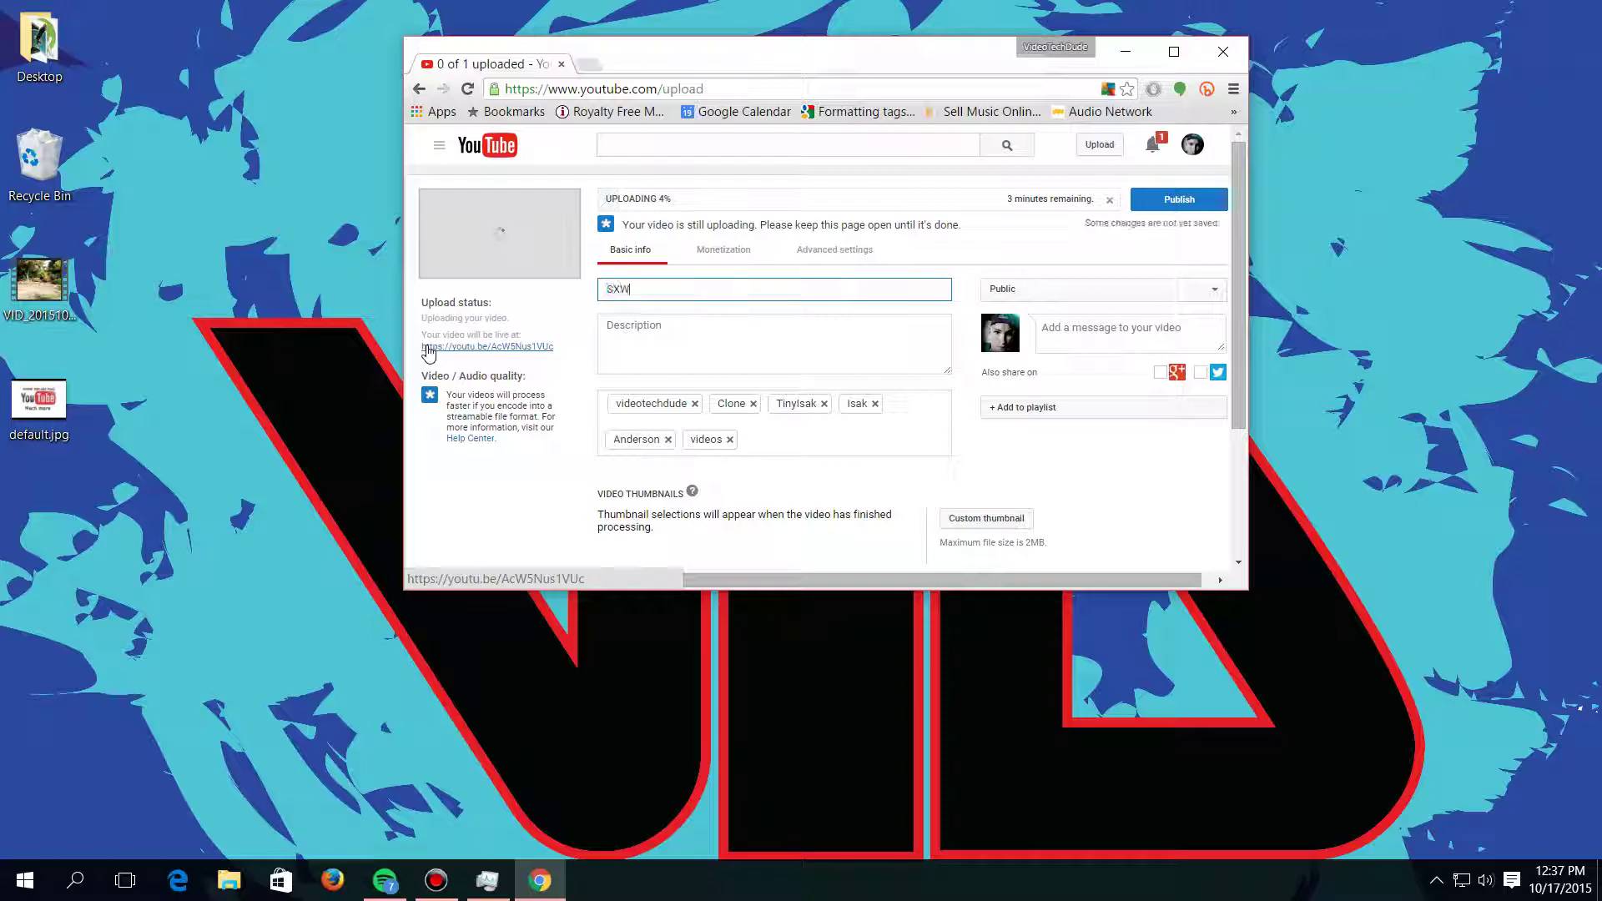
{"action": "key", "text": "BackSpace"}
{"action": "type", "text": "omethign cl"}
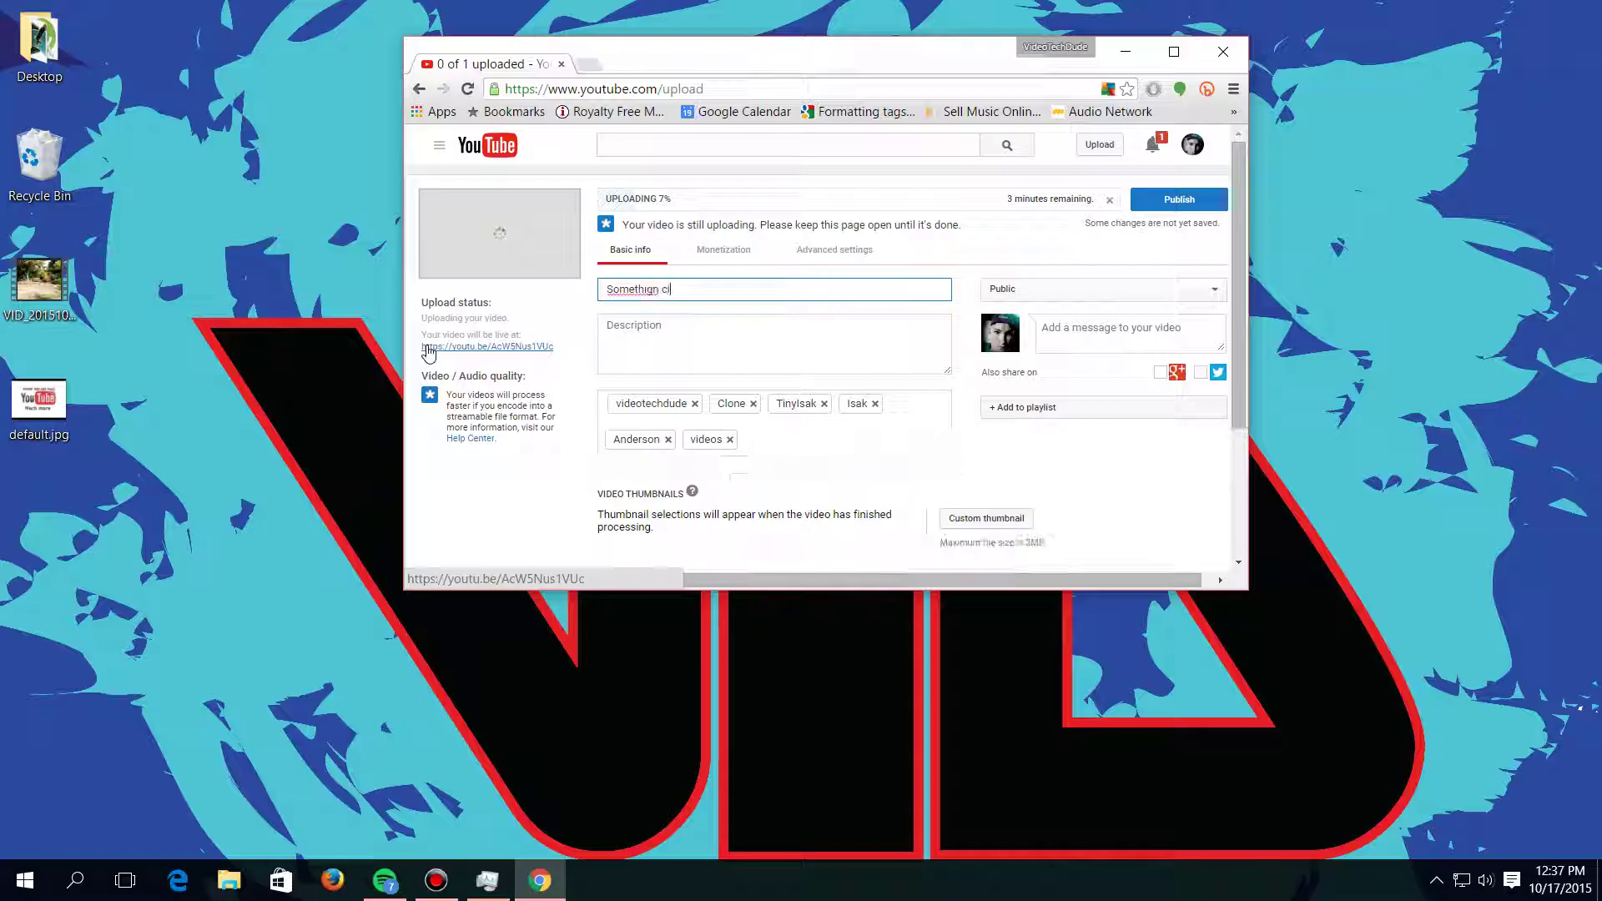
{"action": "type", "text": "ever"}
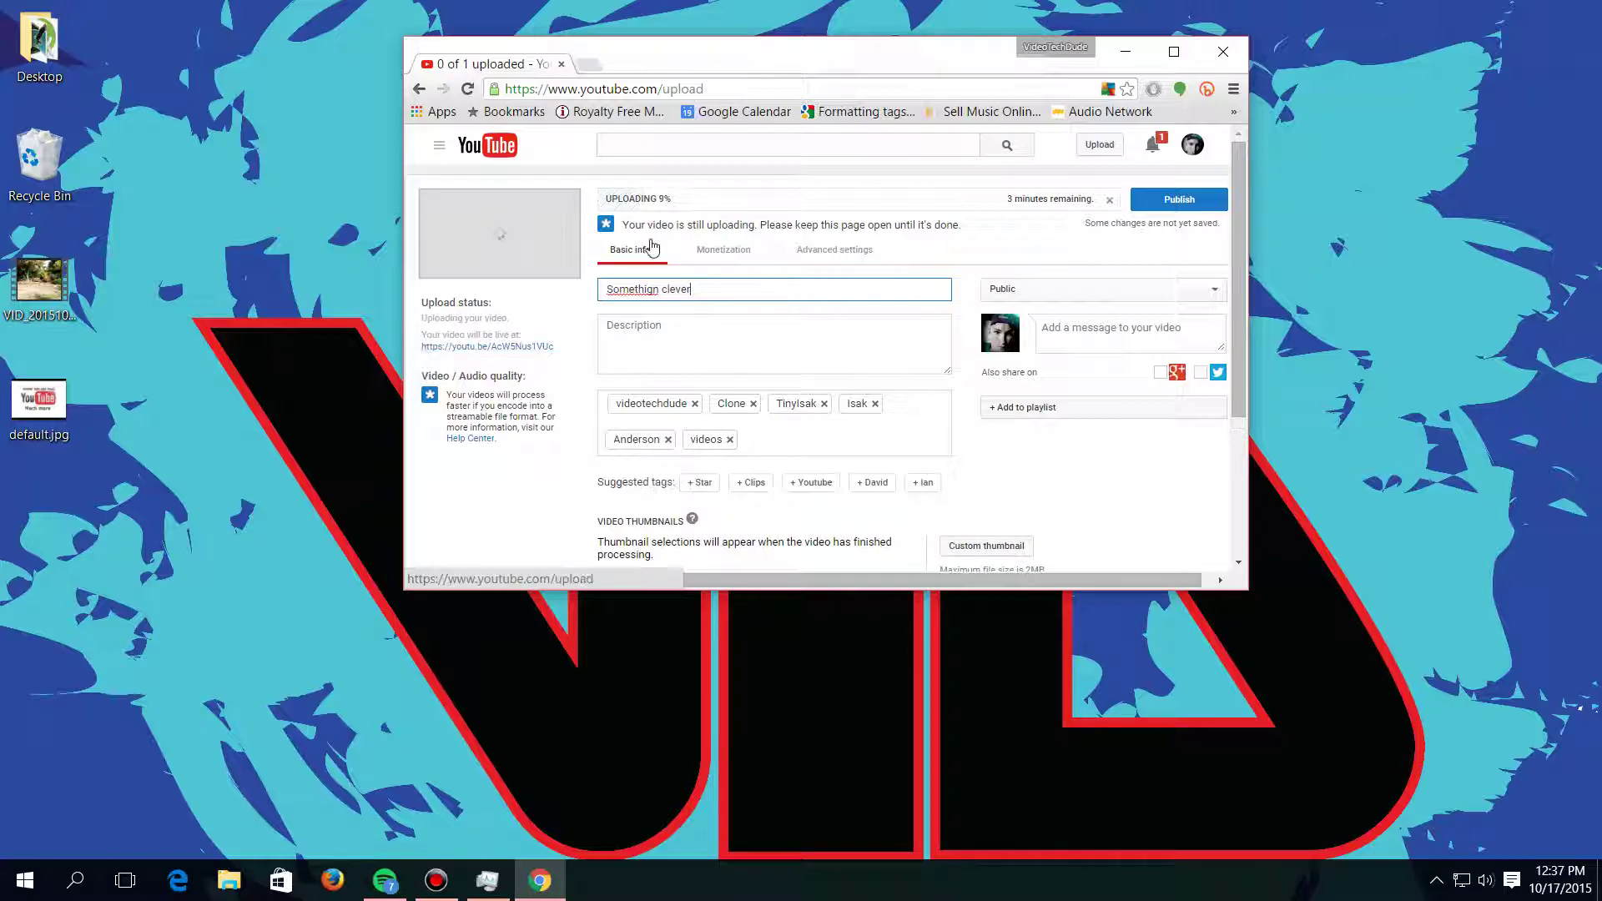
{"action": "right_click", "coordinate": [642, 290]}
{"action": "left_click", "coordinate": [651, 311]}
{"action": "key", "text": "Tab"}
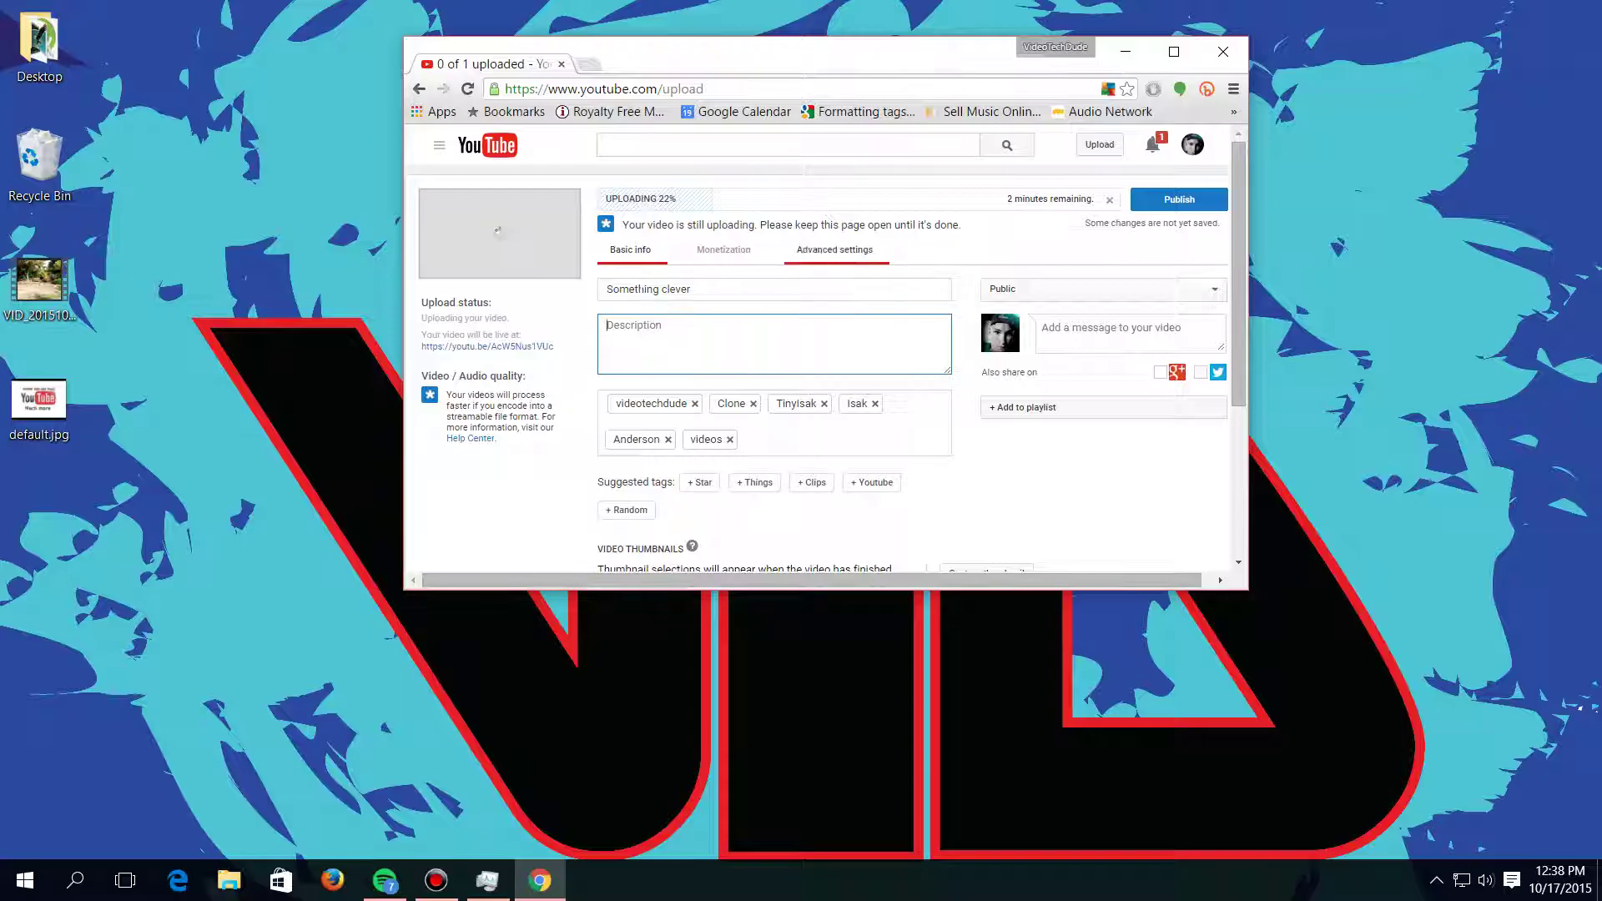
Step: Add 'toat' and 'bread' after the existing tags, then enlarge the browser window
{"action": "scroll", "coordinate": [751, 350], "scroll_direction": "down", "scroll_amount": 2}
{"action": "left_click", "coordinate": [789, 287]}
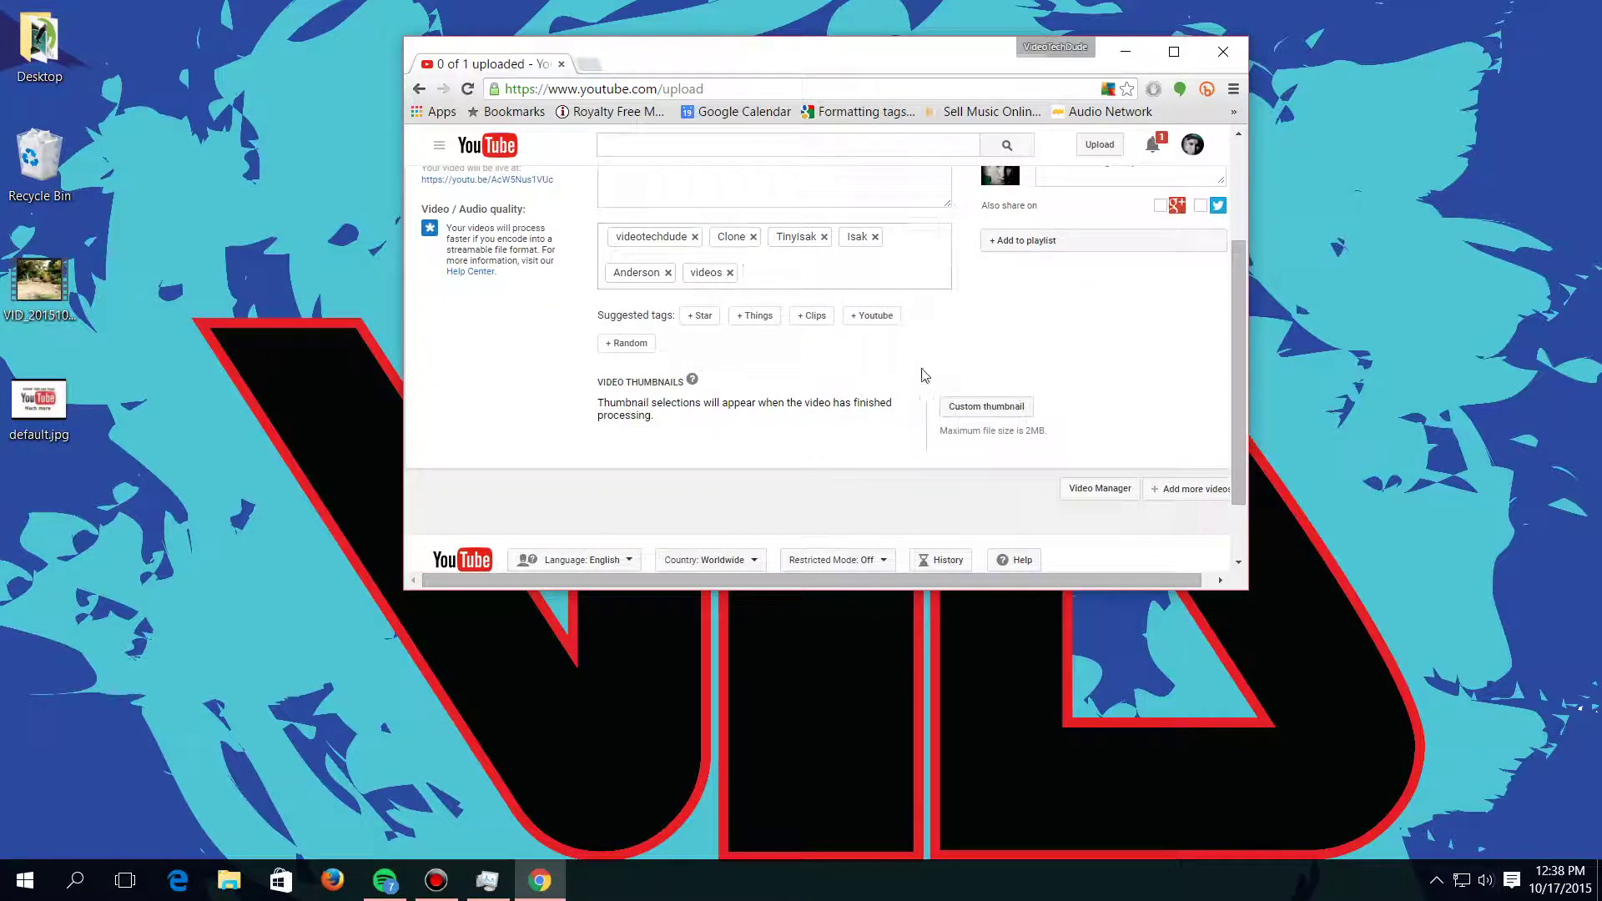
{"action": "scroll", "coordinate": [924, 375], "scroll_direction": "up", "scroll_amount": 2}
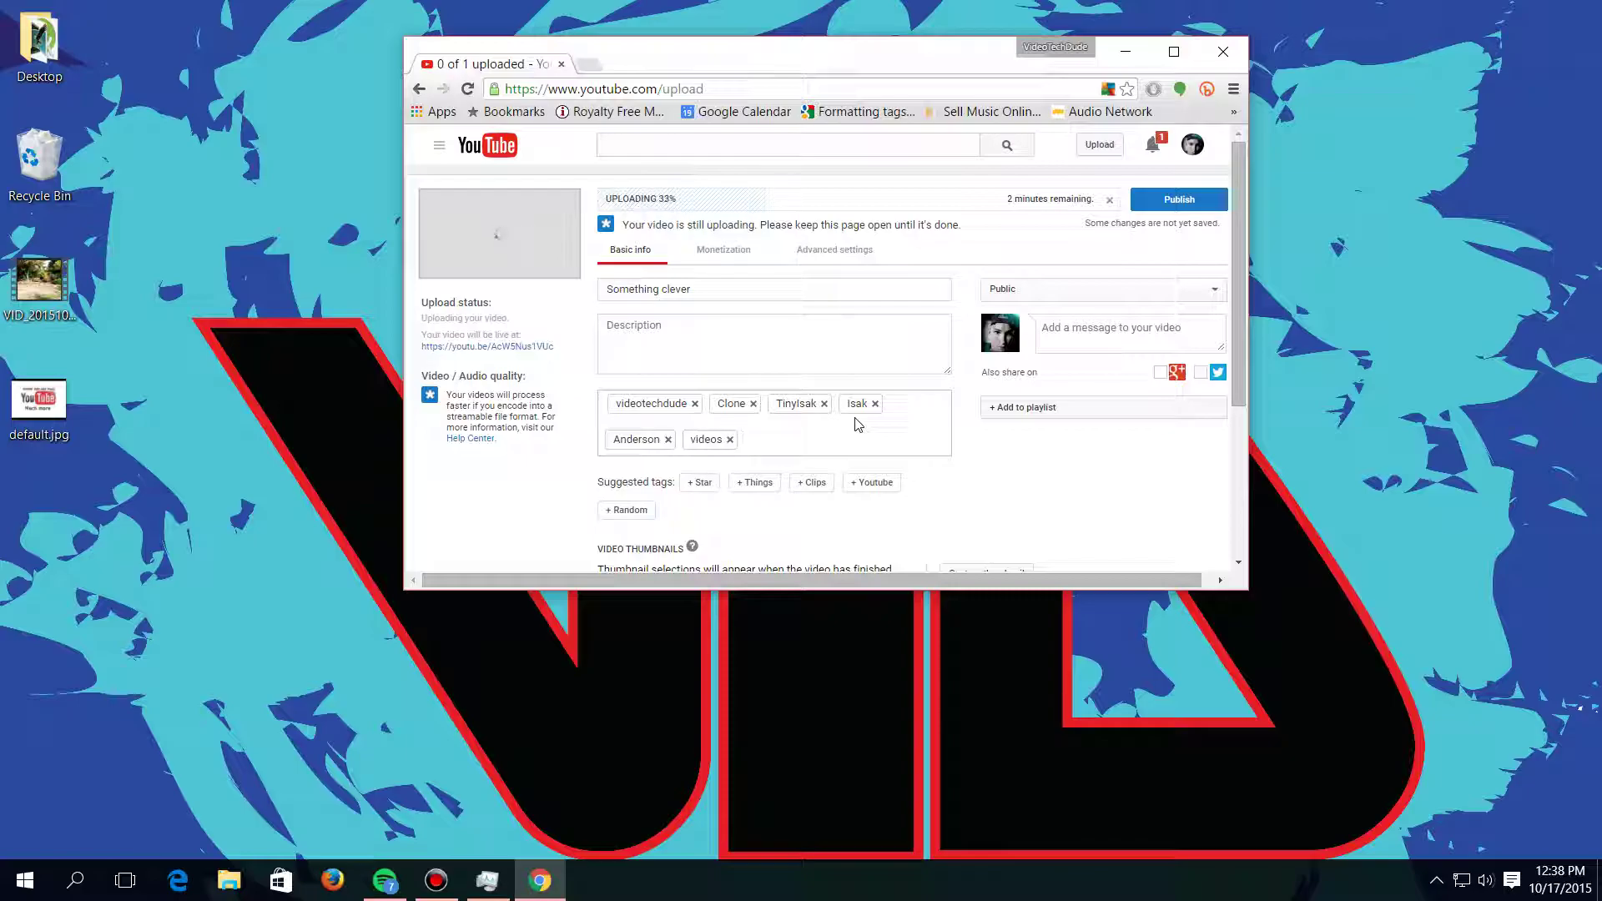
{"action": "type", "text": "toat"}
{"action": "key", "text": "Return"}
{"action": "type", "text": "bread,"}
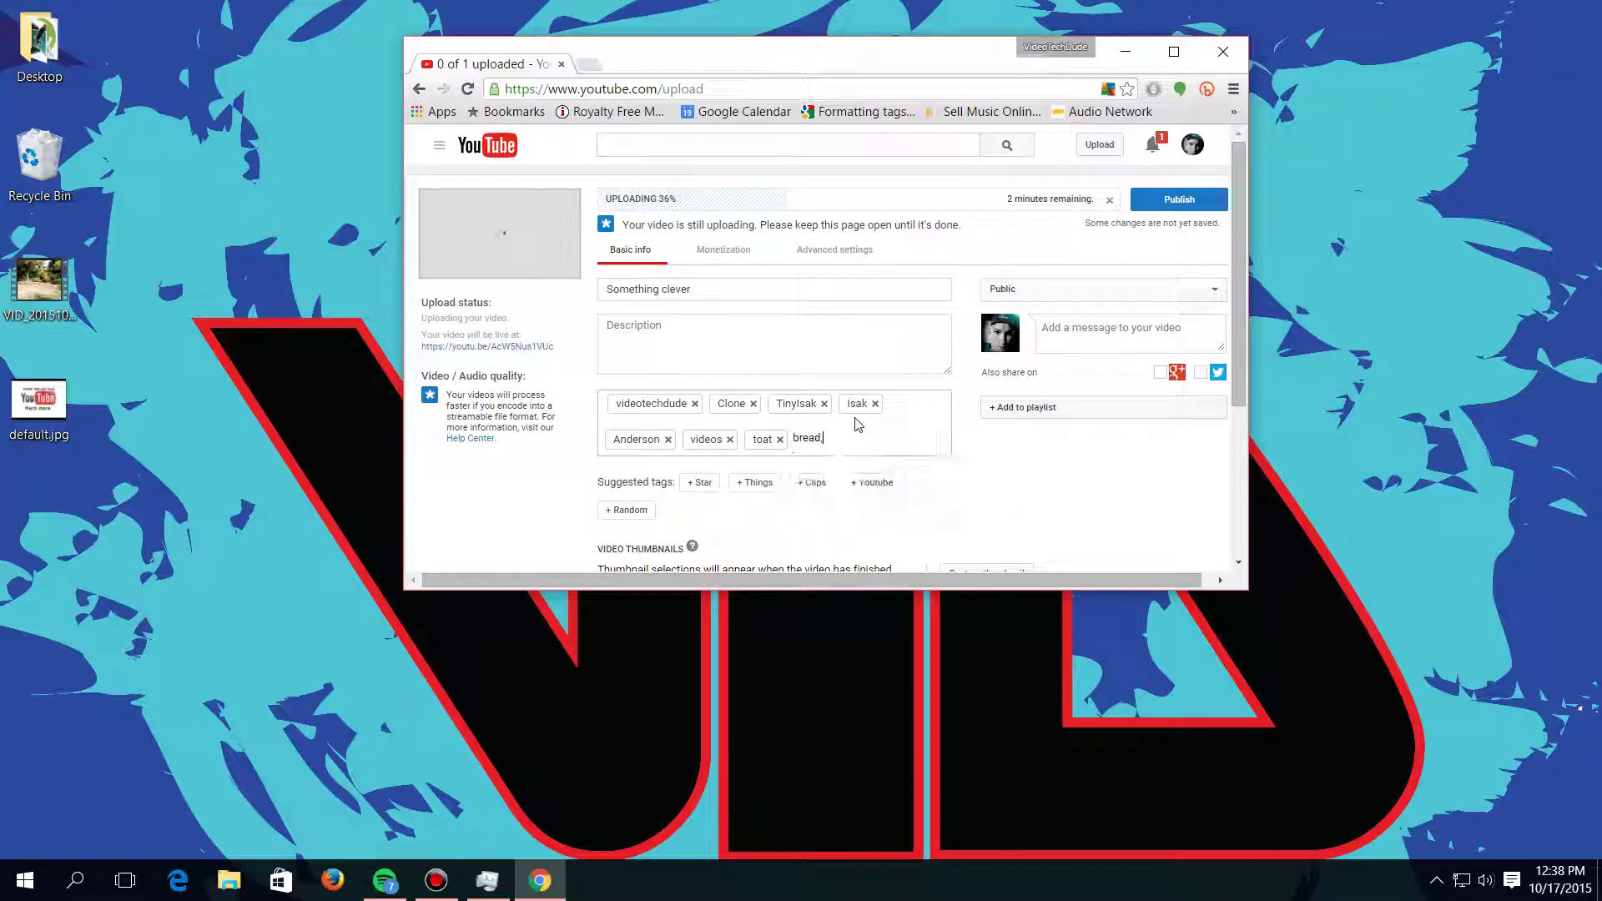
{"action": "key", "text": "Return"}
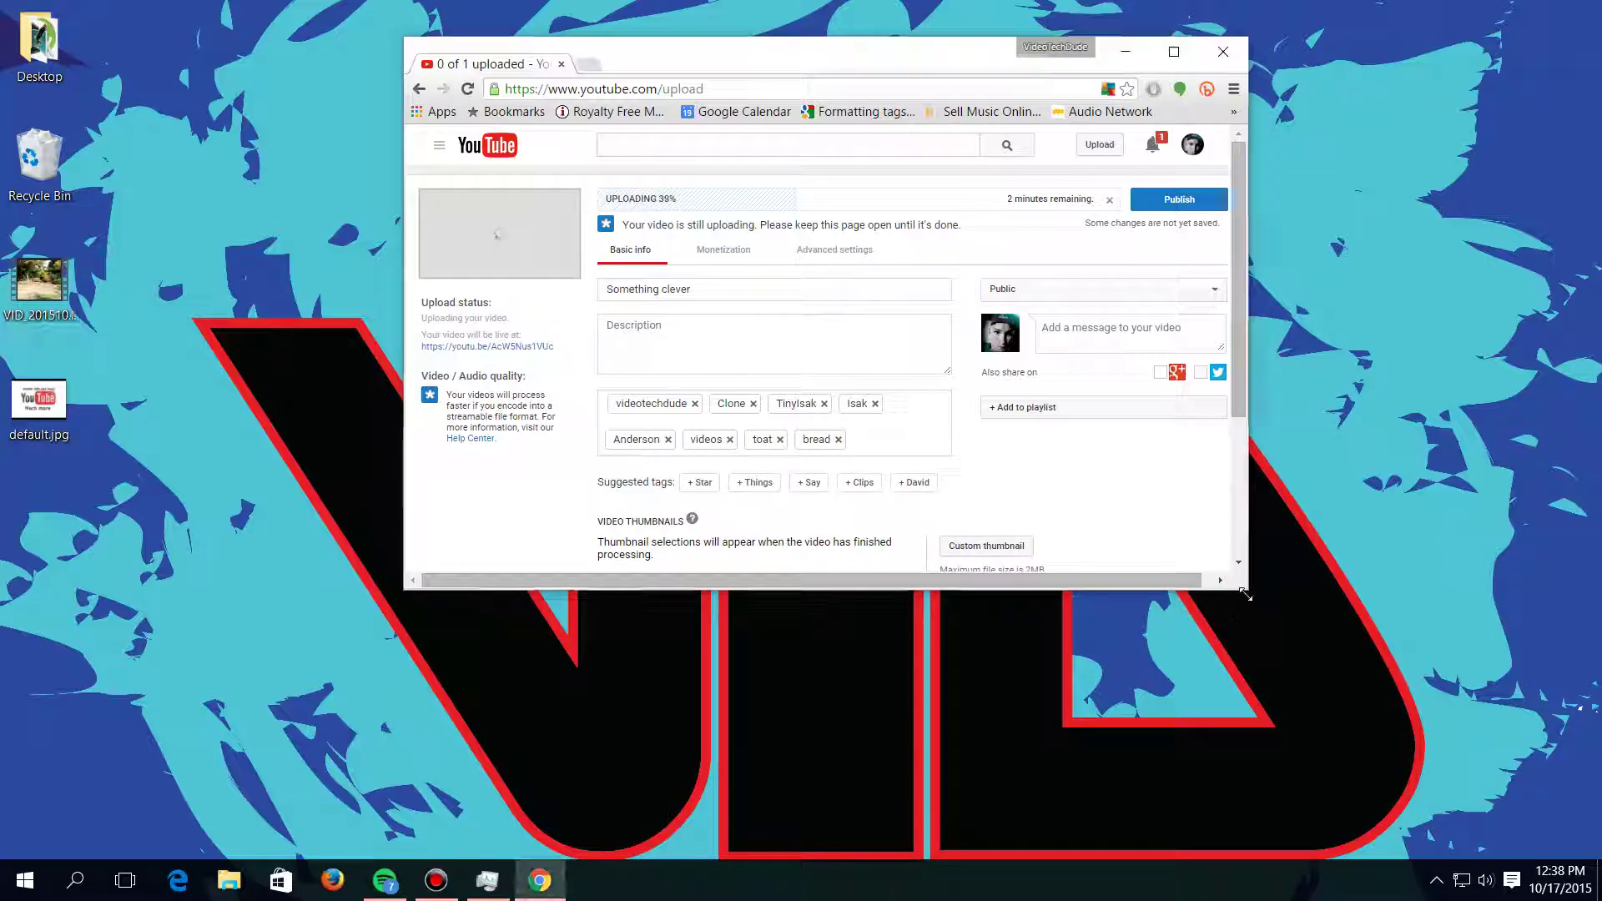
{"action": "left_click_drag", "start_coordinate": [1256, 588], "coordinate": [1441, 761]}
{"action": "left_click", "coordinate": [1236, 286]}
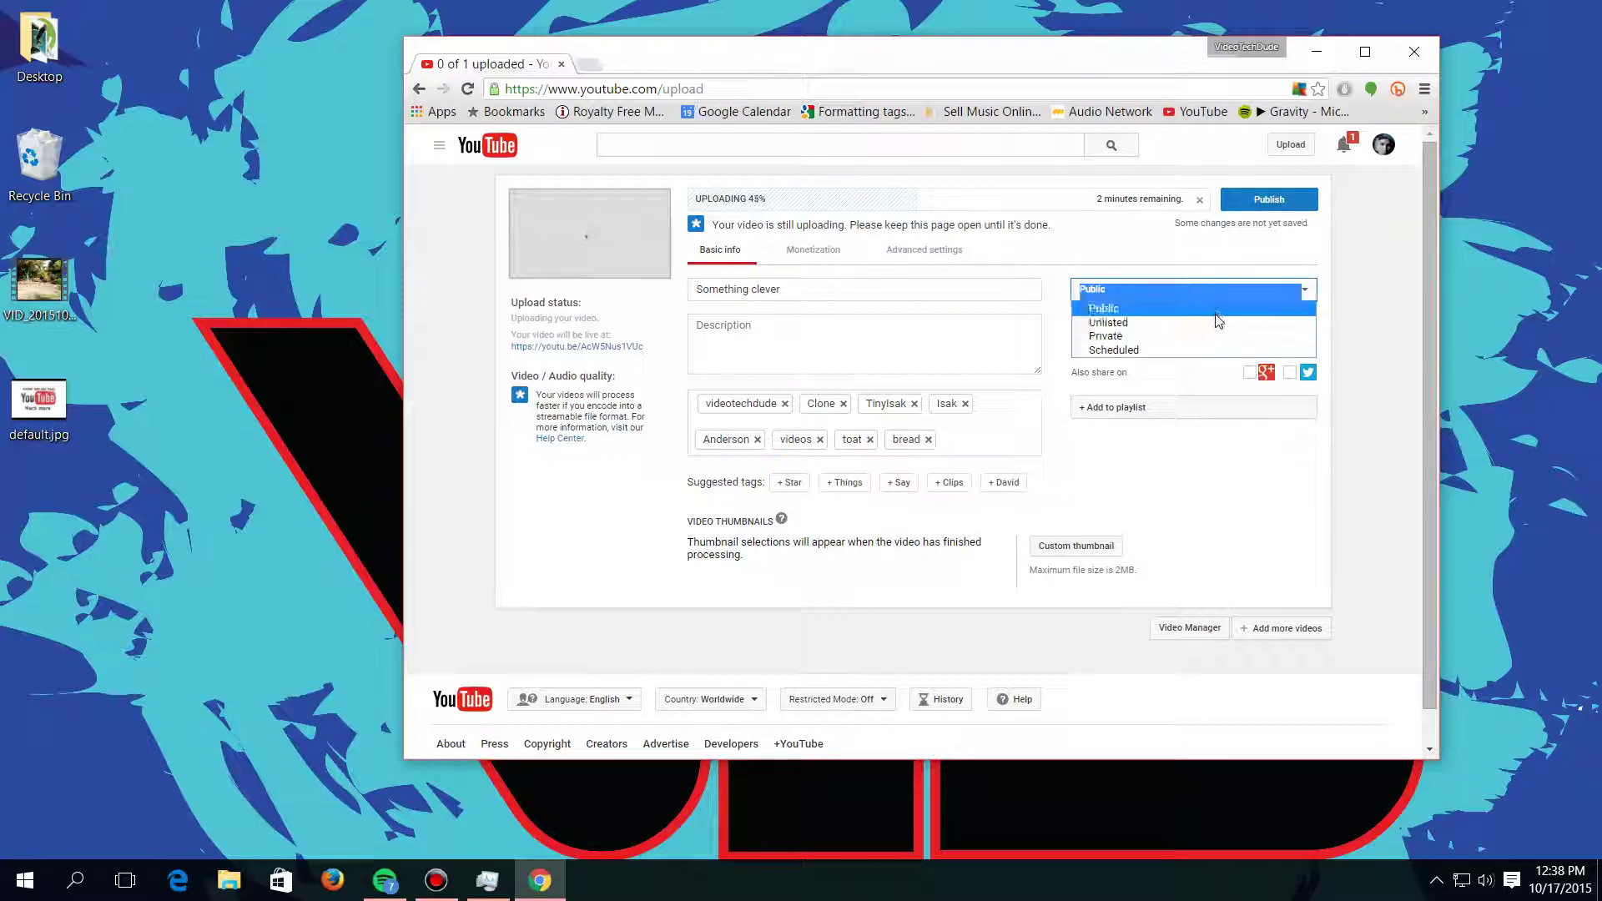
{"action": "left_click", "coordinate": [1216, 322]}
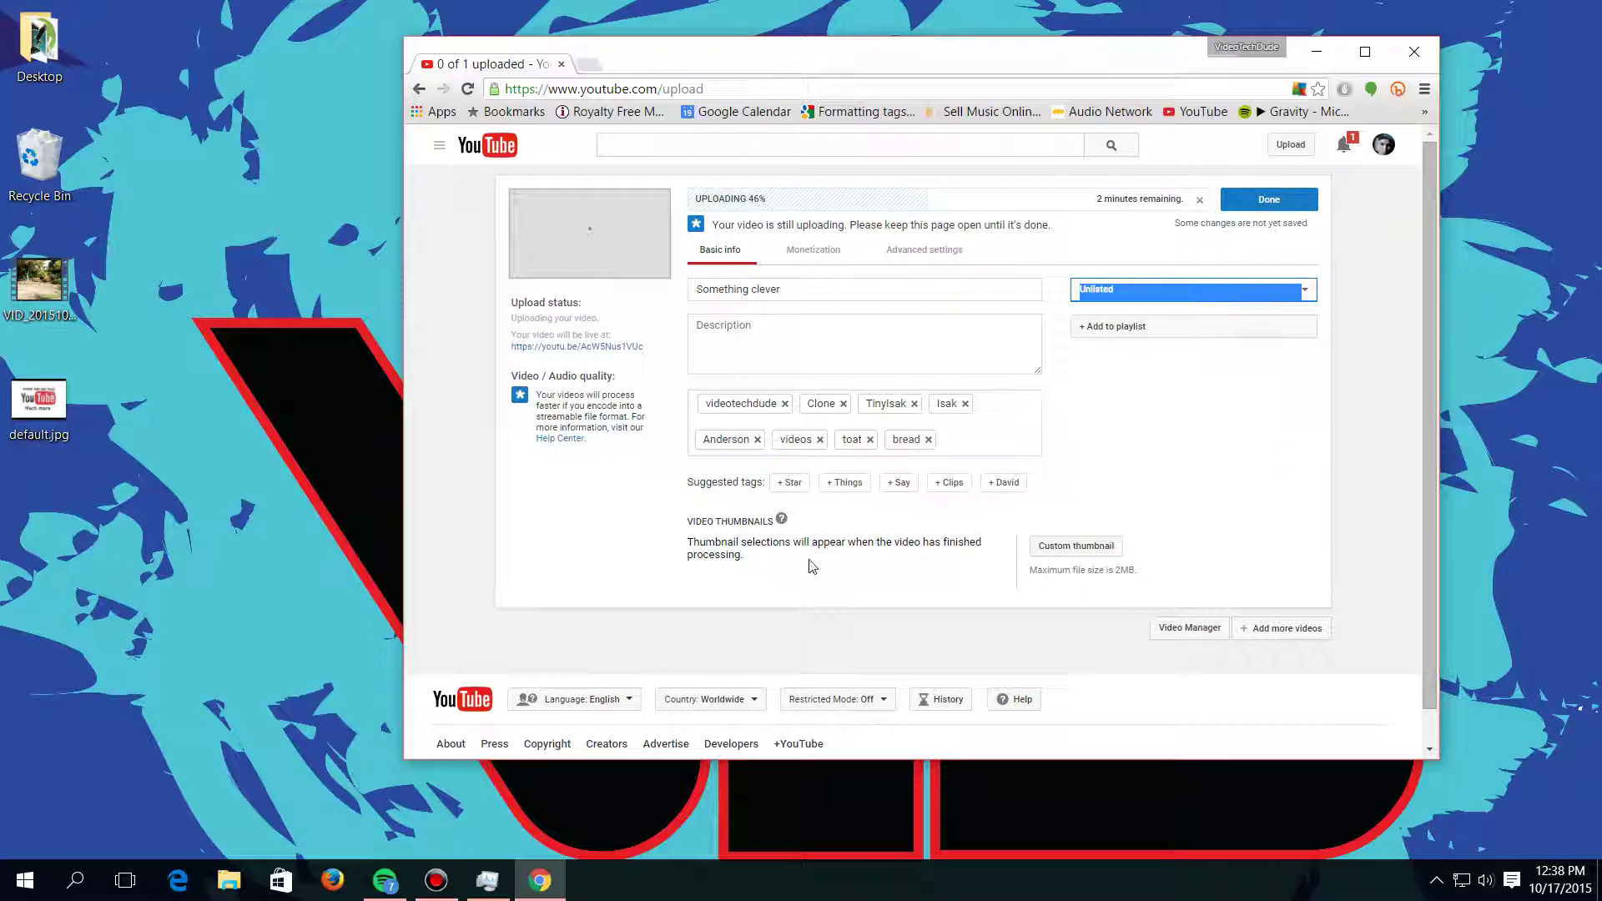
{"action": "left_click", "coordinate": [1307, 294]}
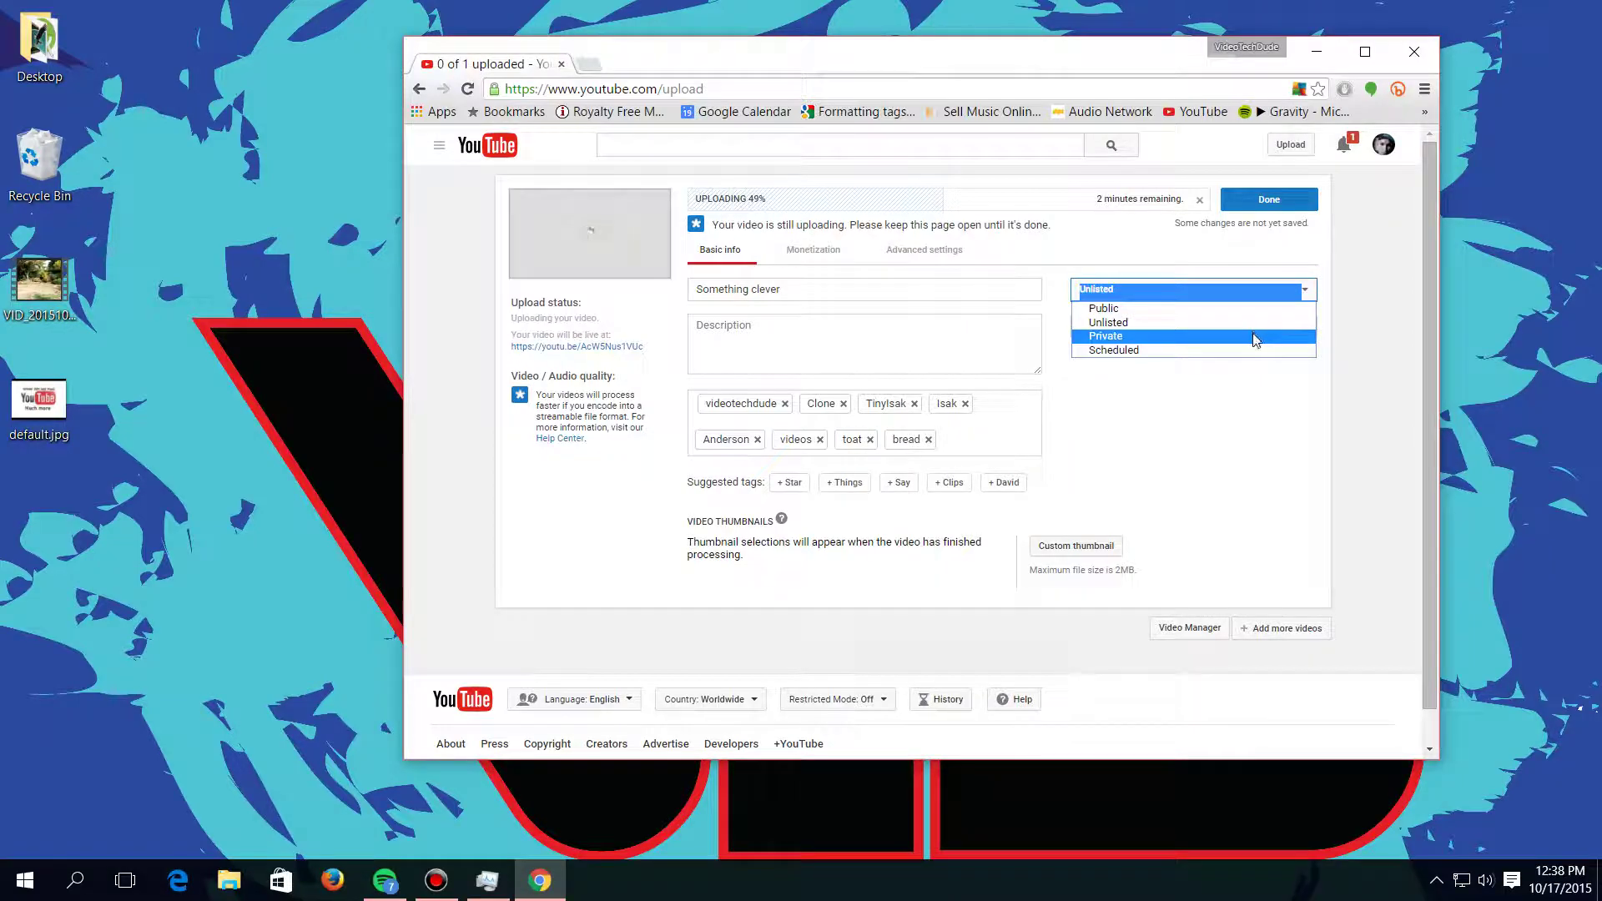
{"action": "left_click", "coordinate": [1110, 336]}
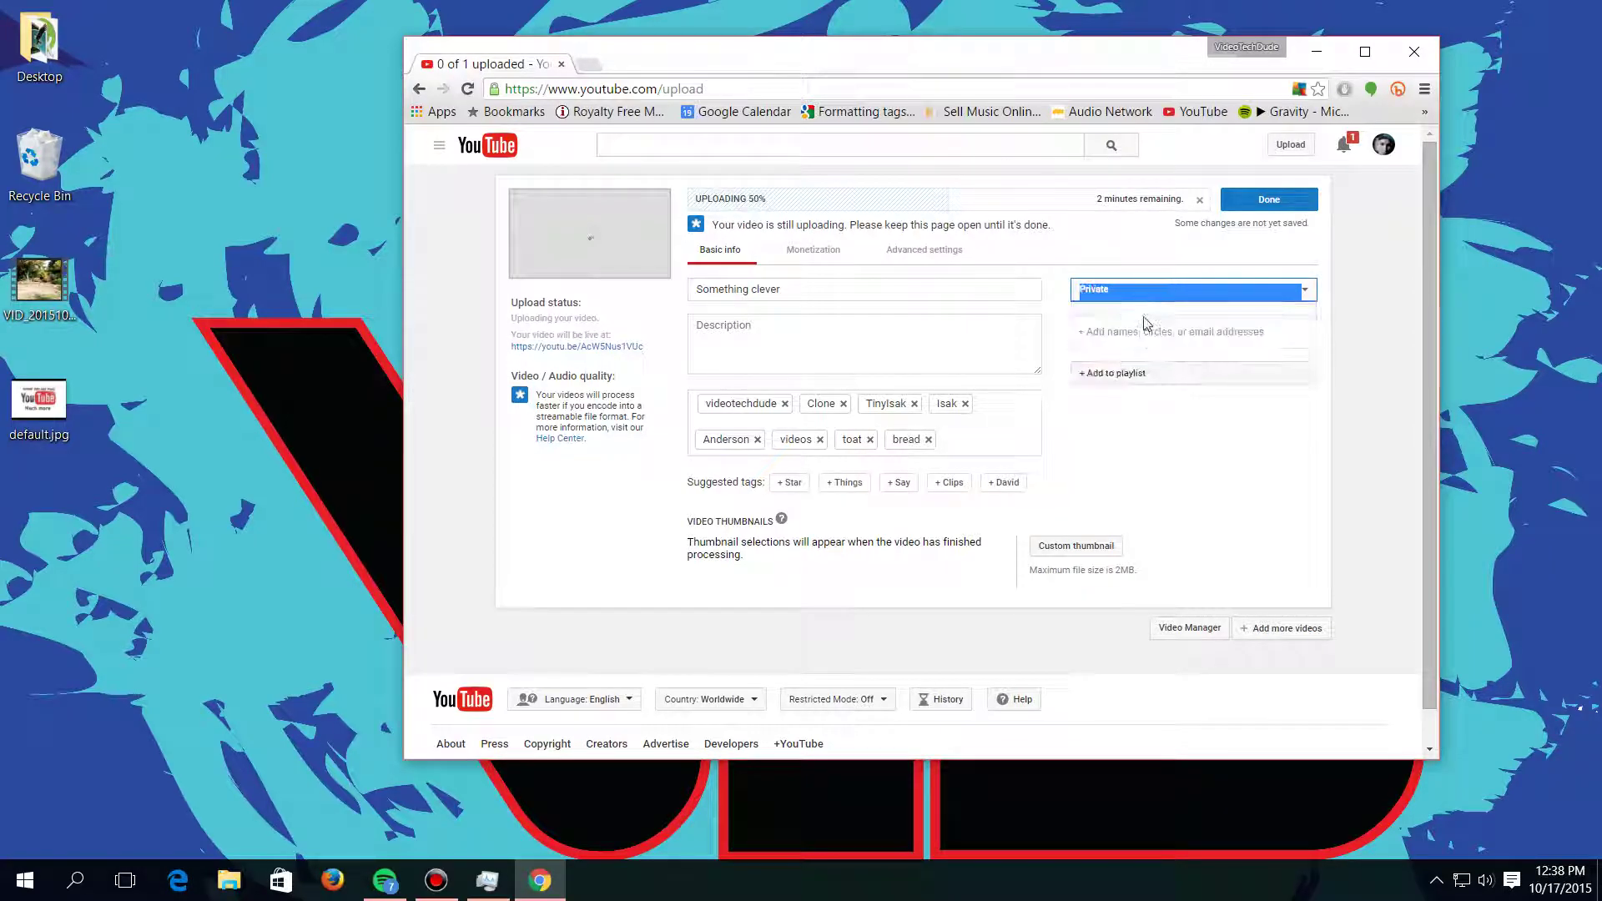
{"action": "left_click", "coordinate": [1169, 348]}
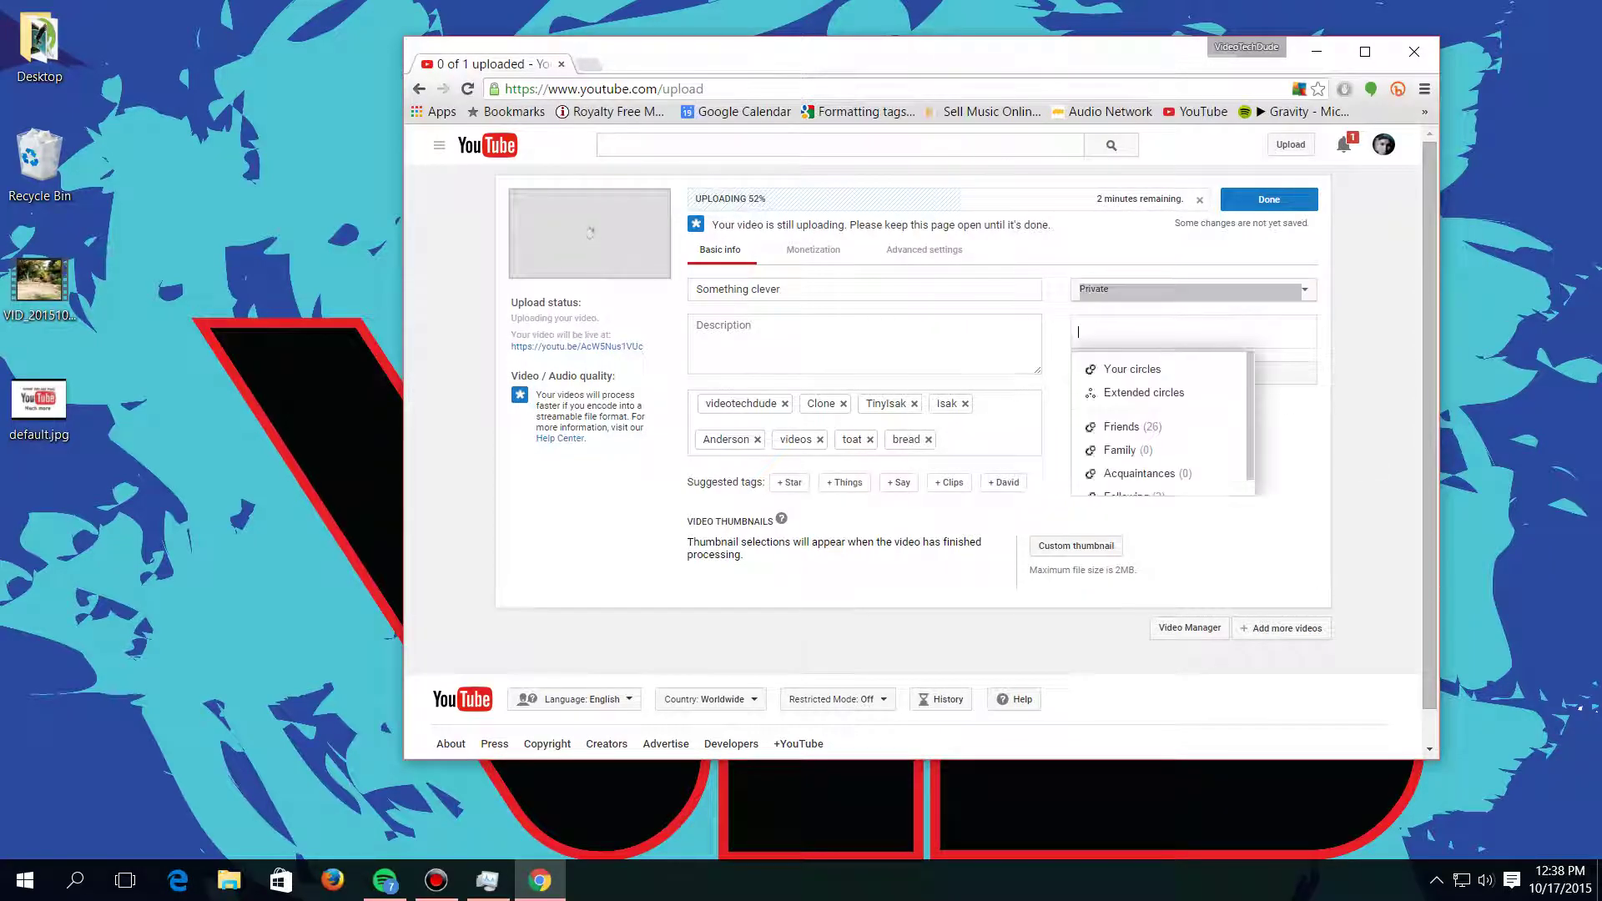
{"action": "left_click", "coordinate": [1359, 324]}
{"action": "left_click", "coordinate": [1267, 297]}
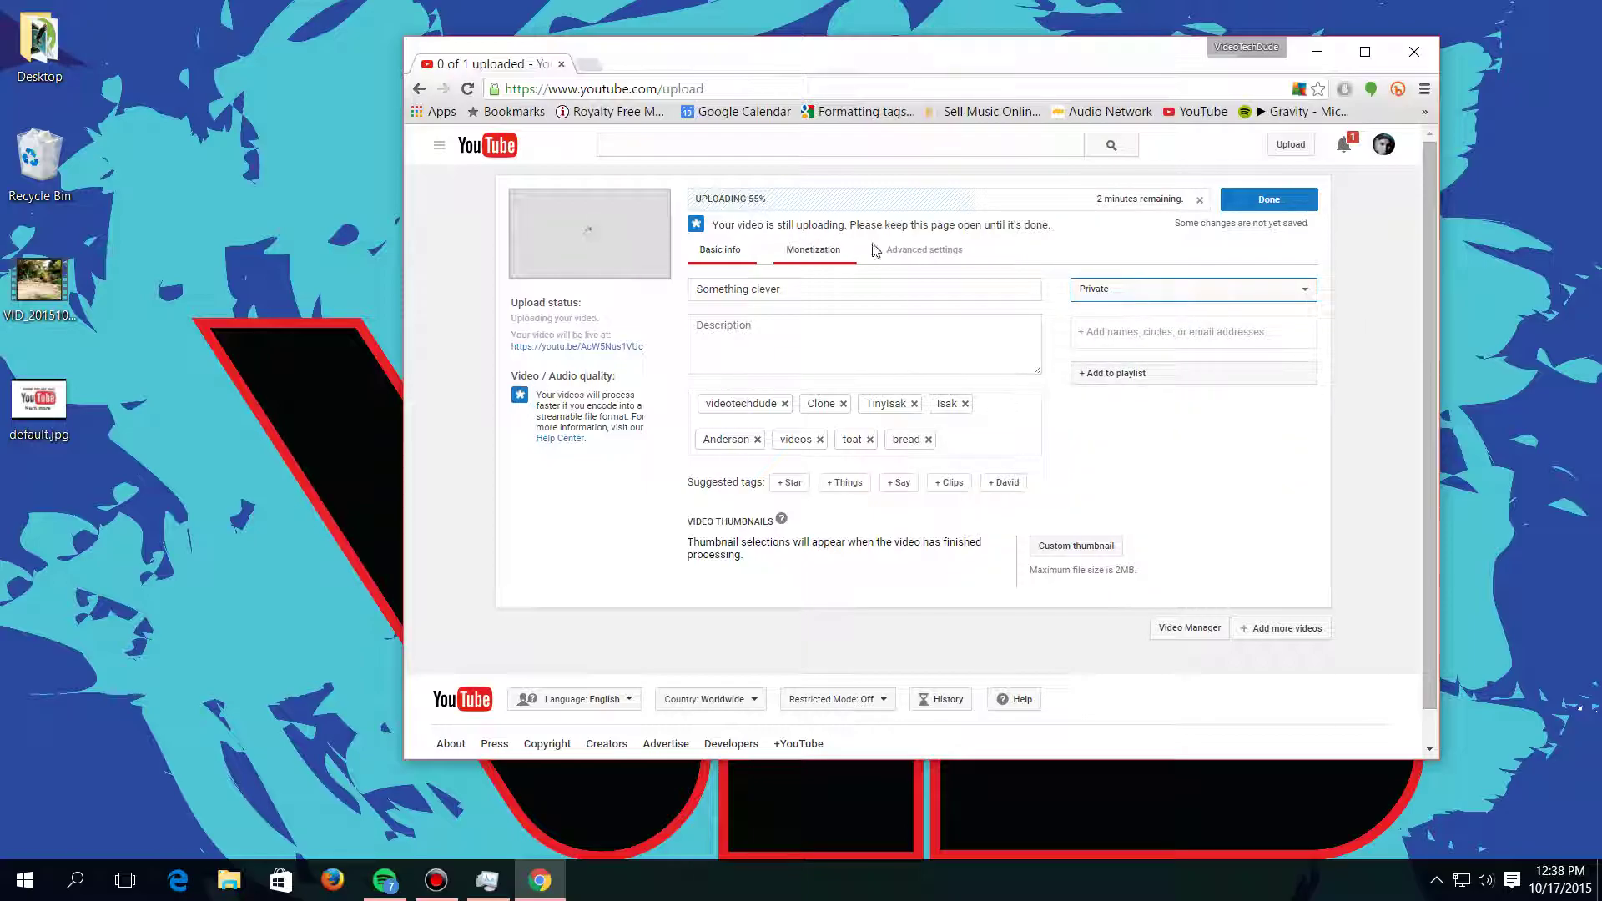
{"action": "left_click", "coordinate": [1187, 289]}
{"action": "left_click", "coordinate": [1163, 311]}
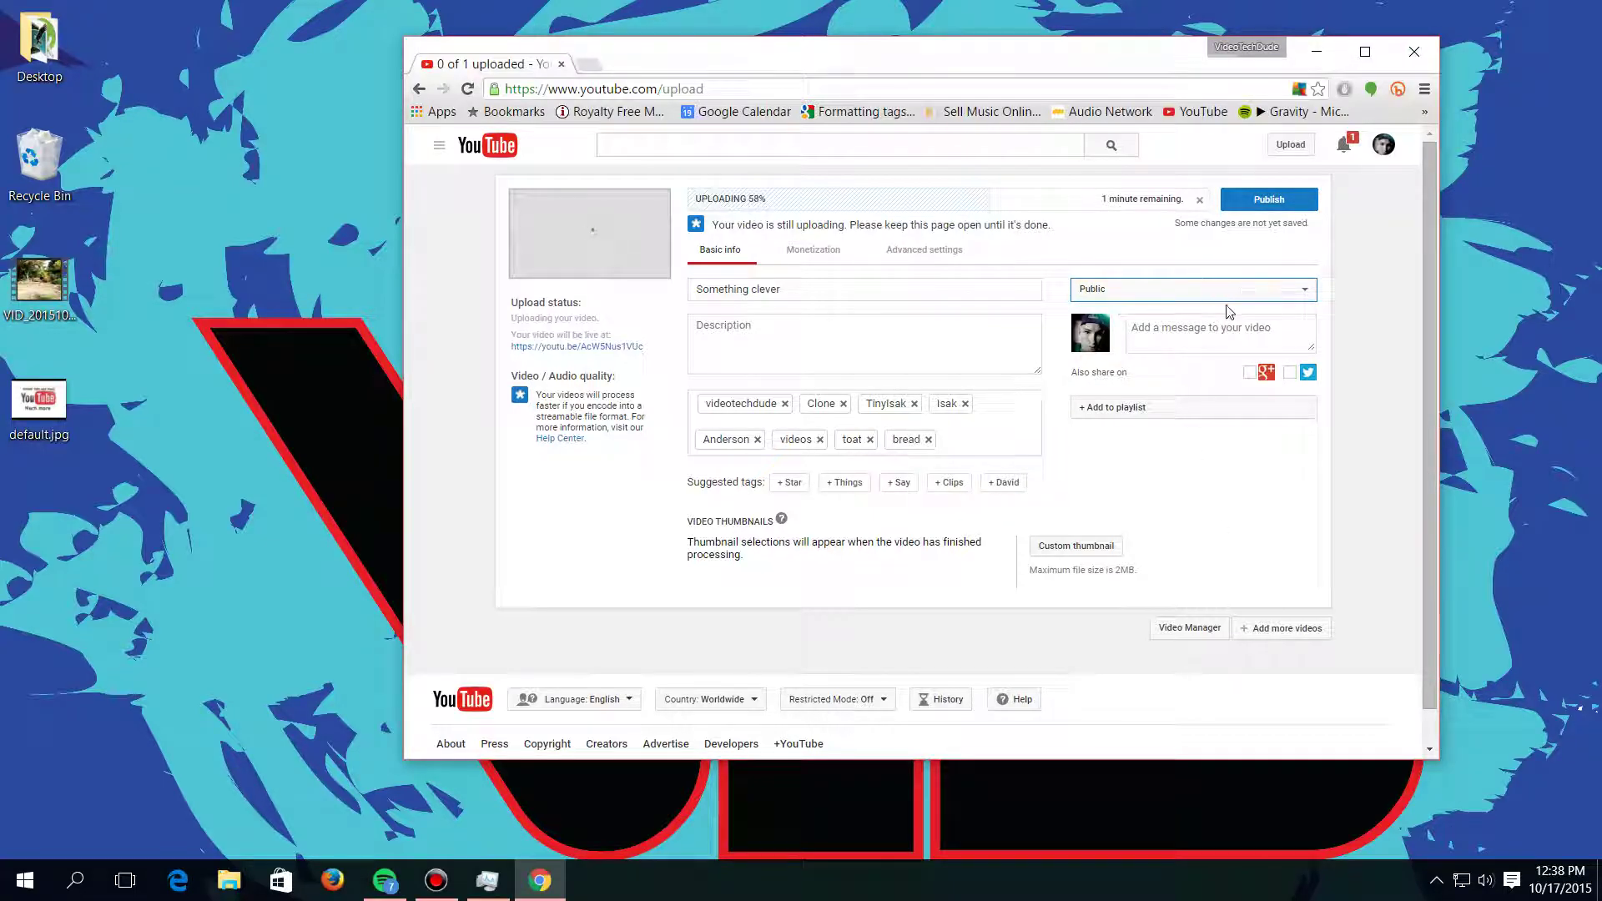
Step: Tick the Google+ and Twitter sharing options for the upload, then return to the description
{"action": "left_click", "coordinate": [1218, 337]}
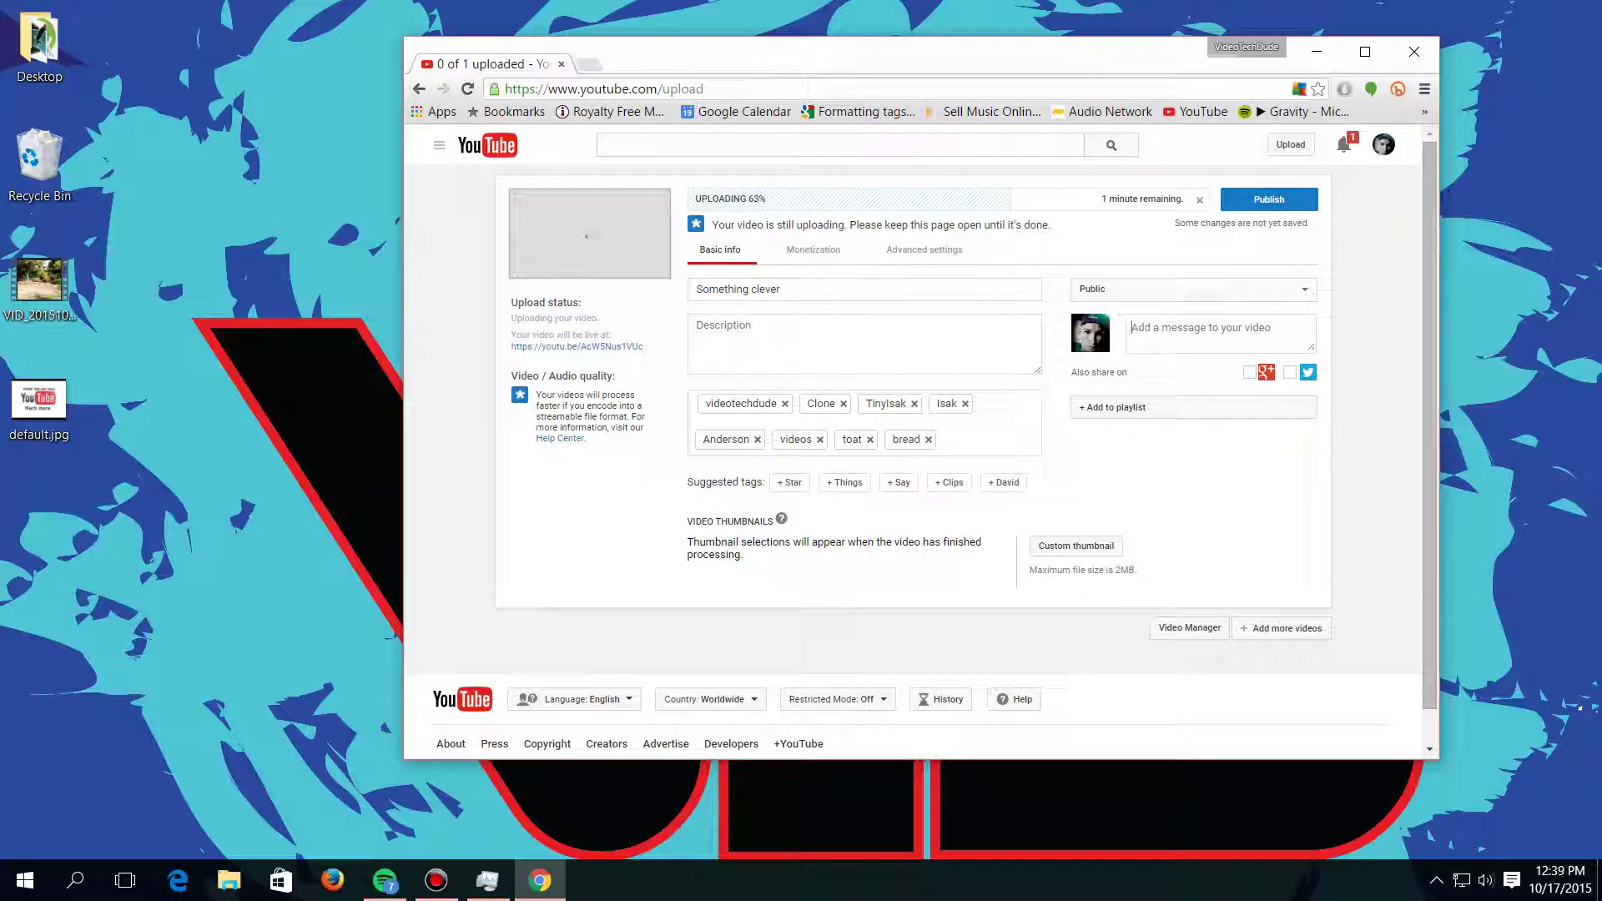
{"action": "left_click", "coordinate": [1290, 372]}
{"action": "left_click", "coordinate": [1250, 372]}
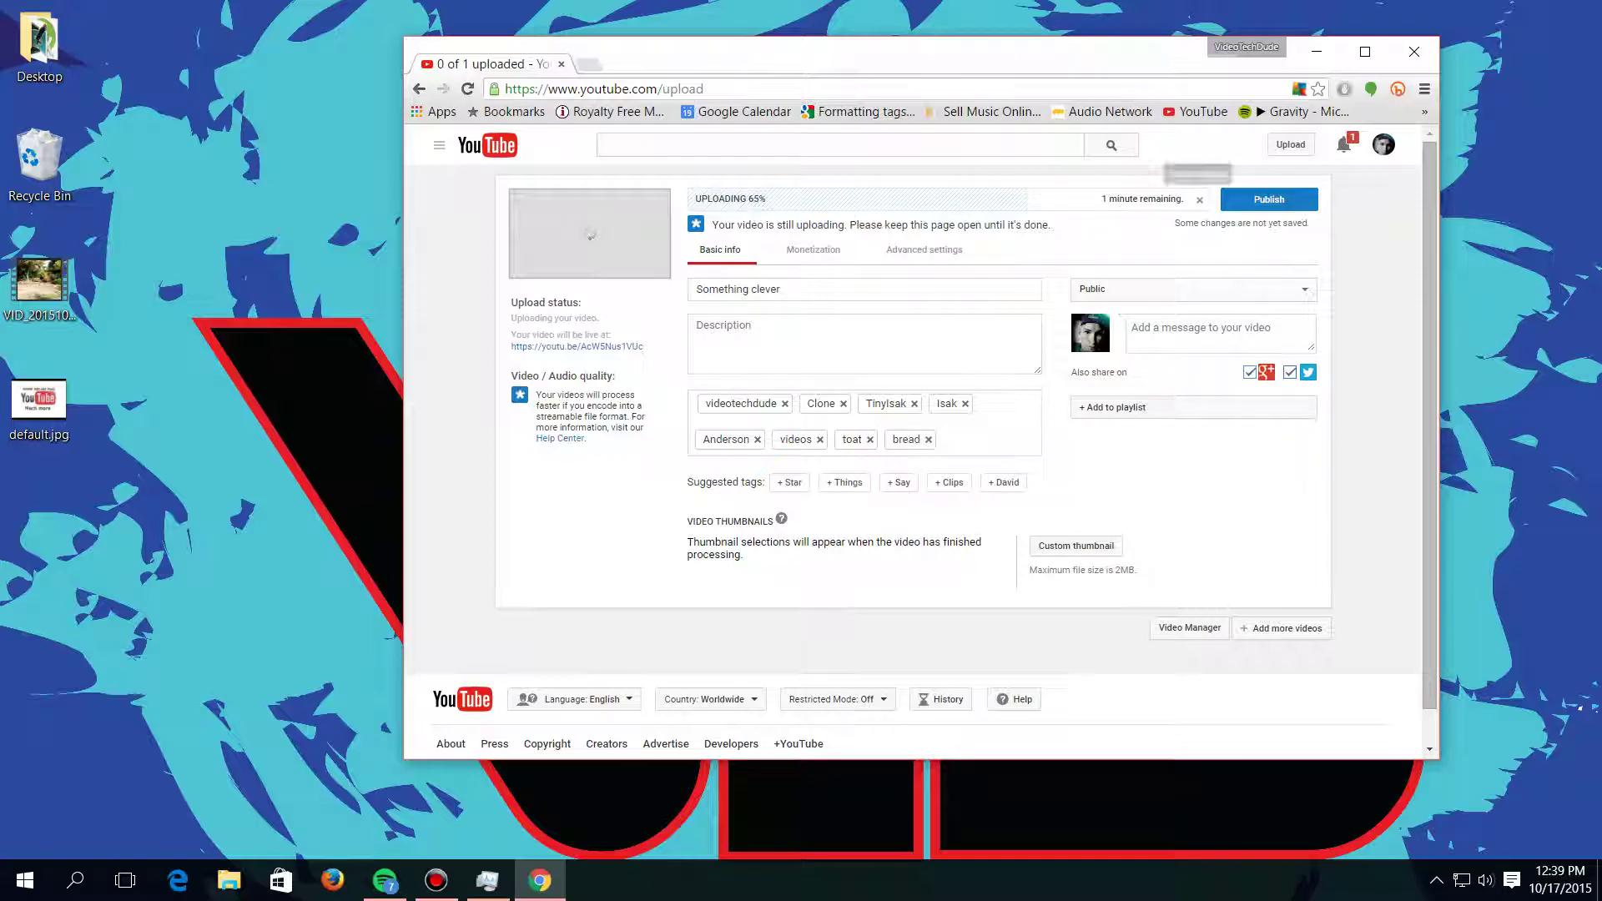
{"action": "left_click", "coordinate": [1290, 373]}
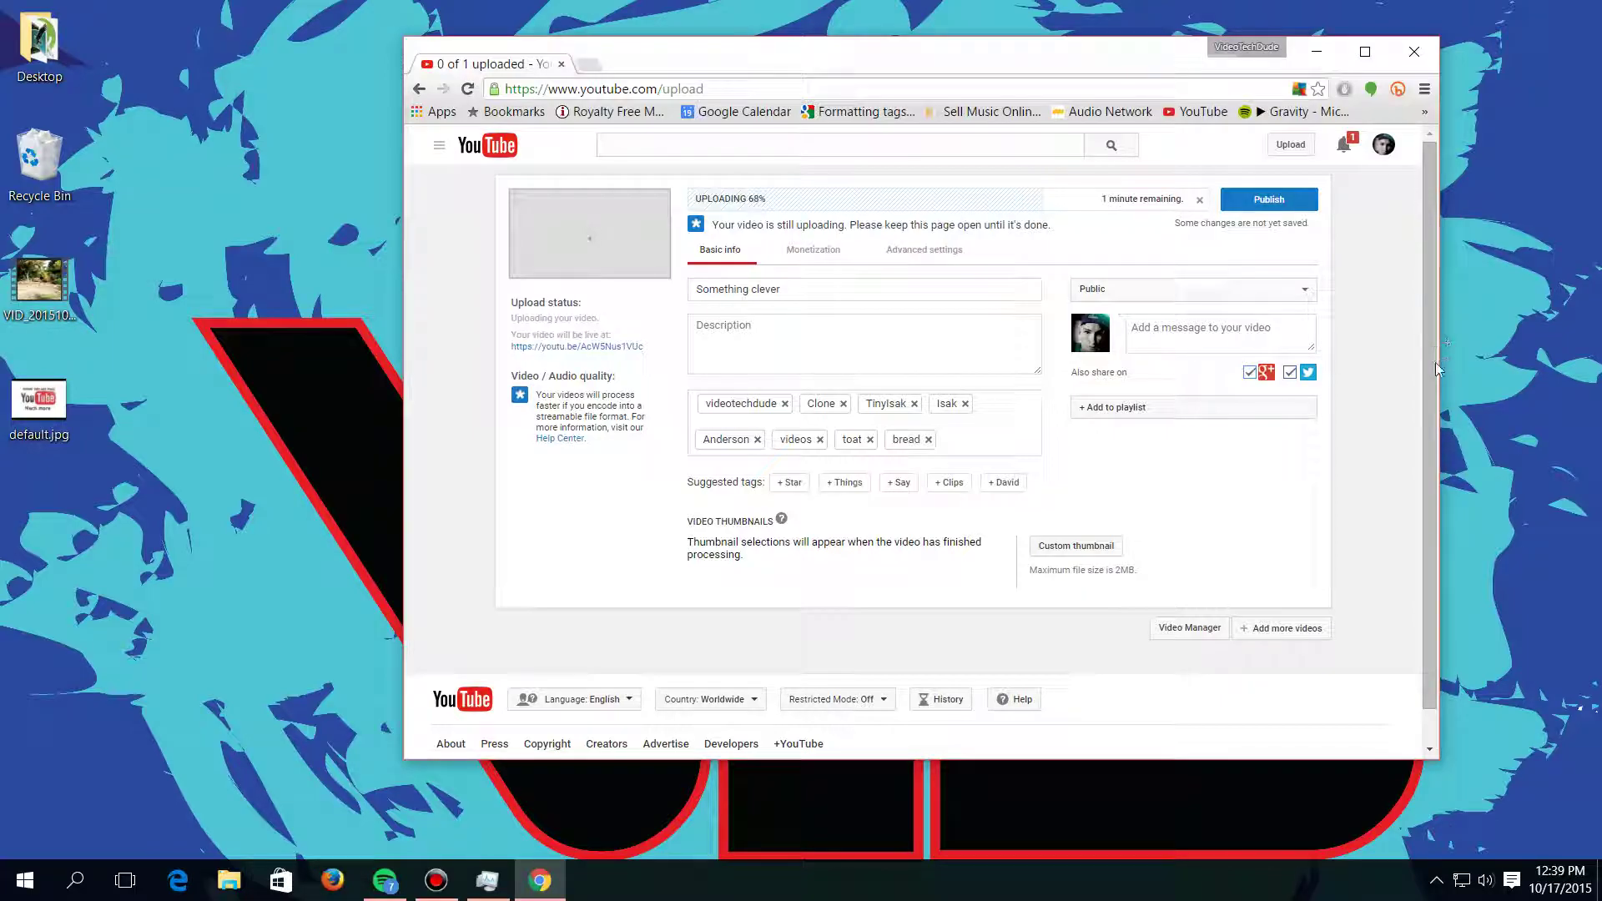
{"action": "mouse_move", "coordinate": [1435, 362]}
{"action": "left_mouse_down"}
{"action": "mouse_move", "coordinate": [1433, 389]}
{"action": "mouse_move", "coordinate": [1405, 372]}
{"action": "left_mouse_up"}
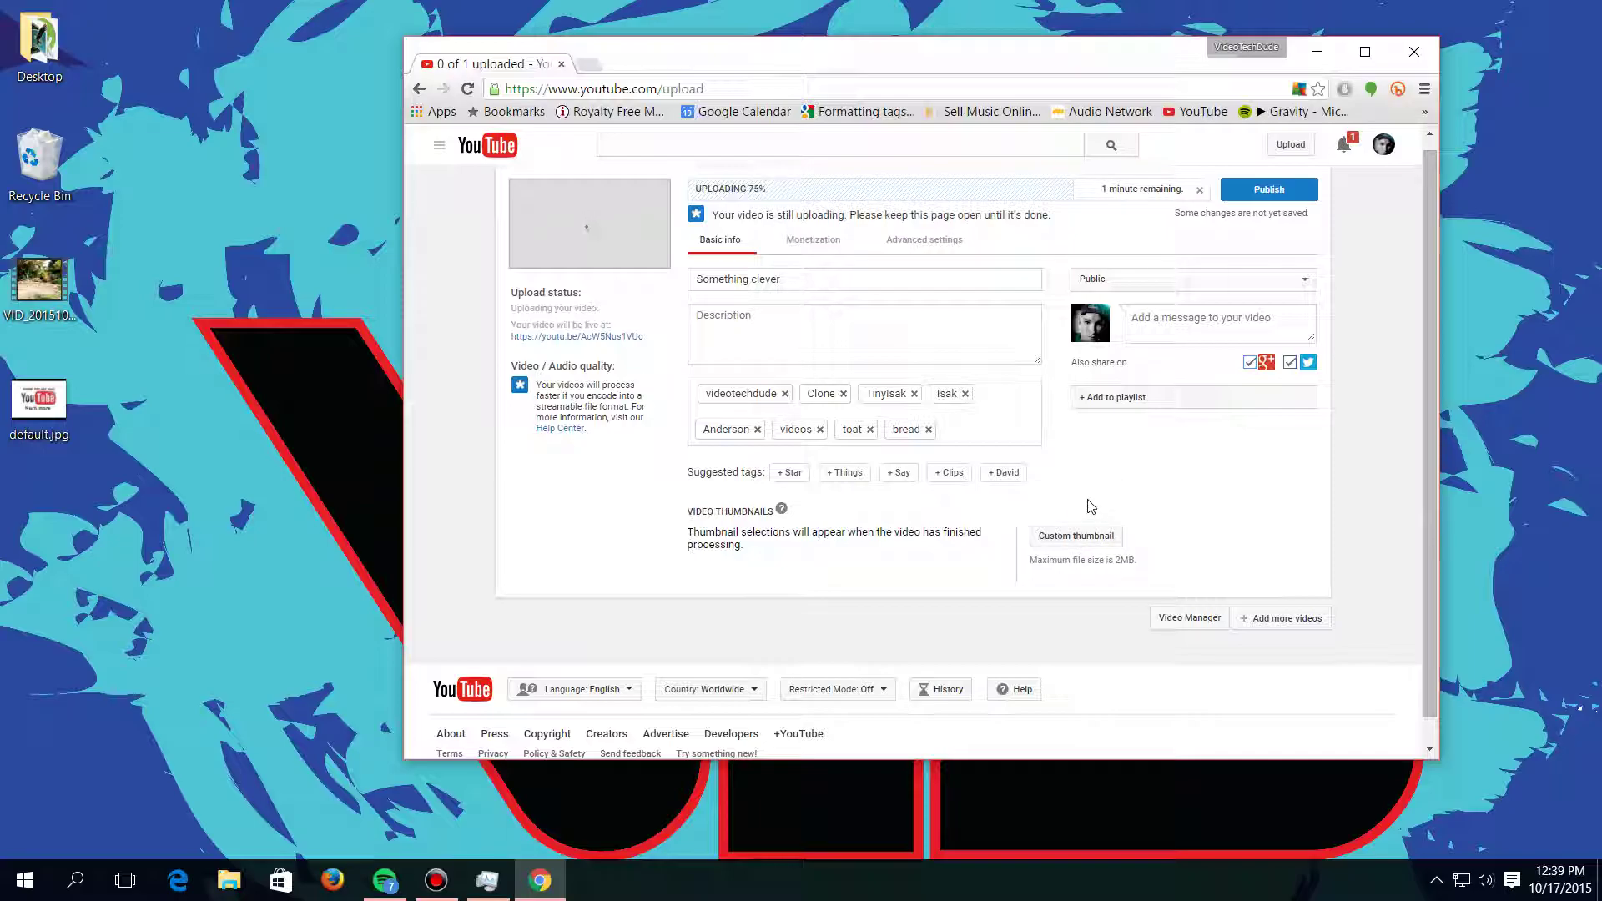
{"action": "scroll", "coordinate": [1090, 507], "scroll_direction": "up", "scroll_amount": 1}
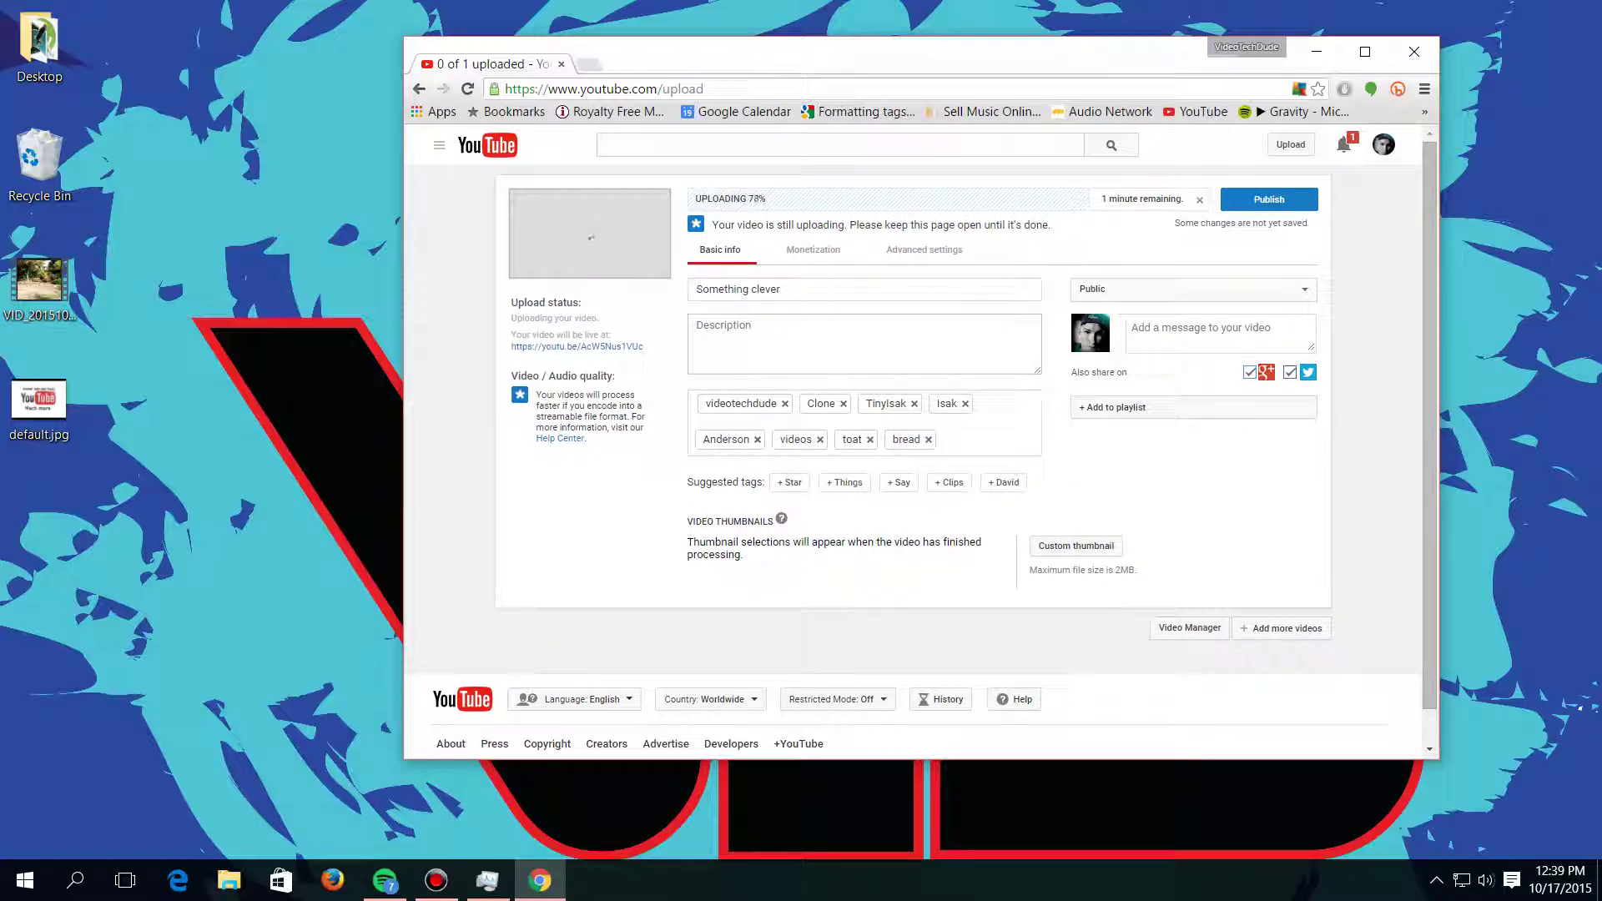
{"action": "left_click", "coordinate": [698, 325]}
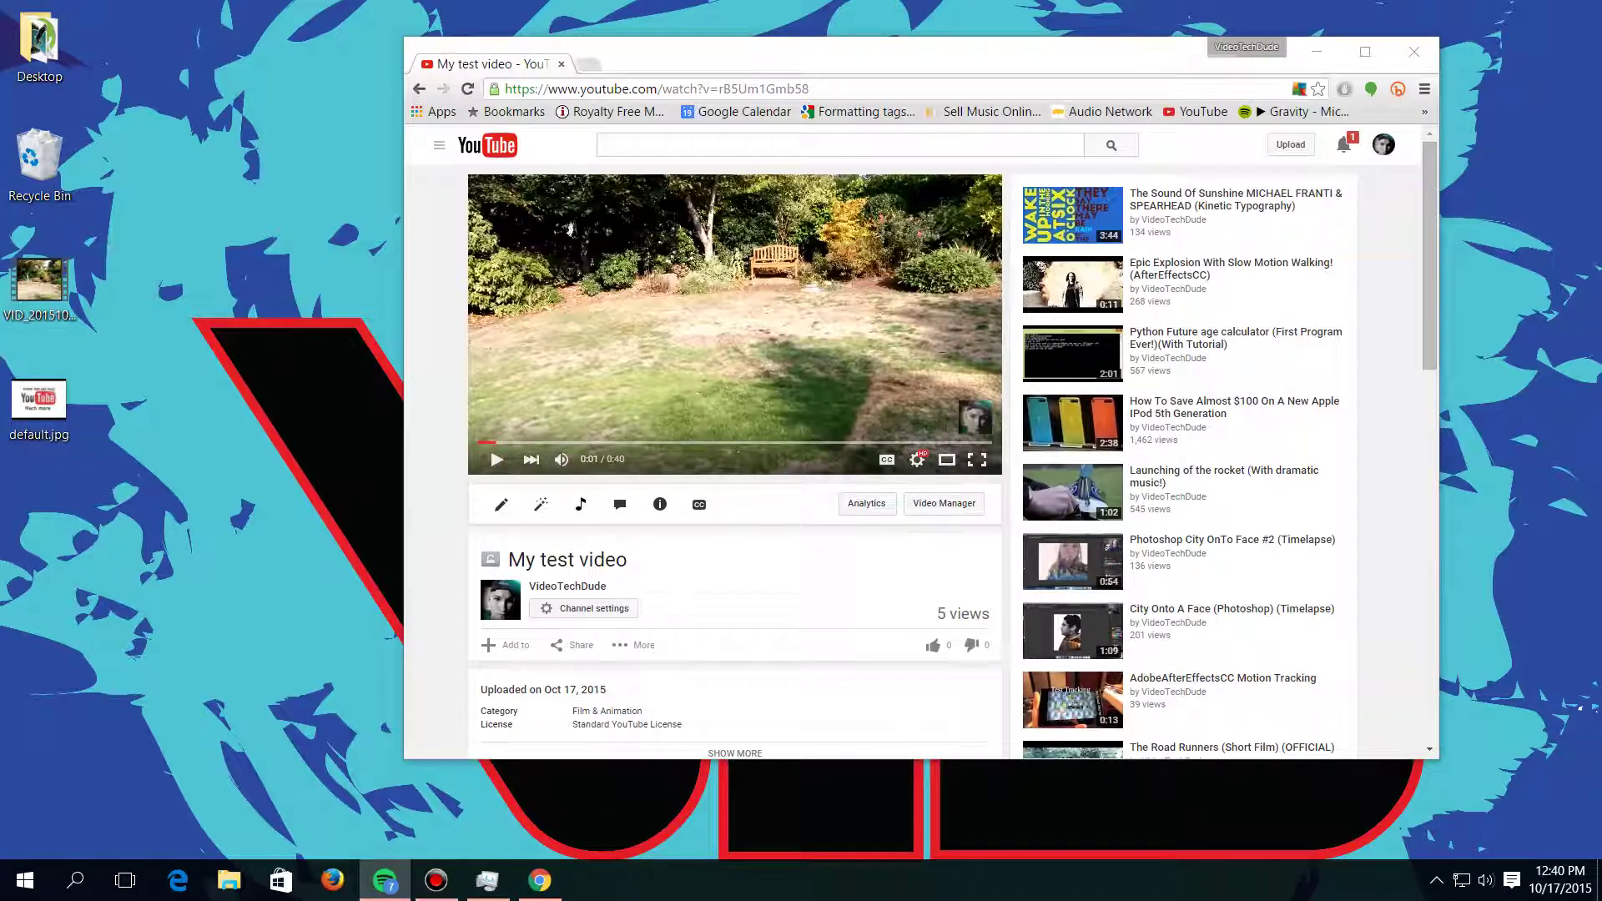
{"action": "left_click_drag", "start_coordinate": [989, 614], "coordinate": [974, 602]}
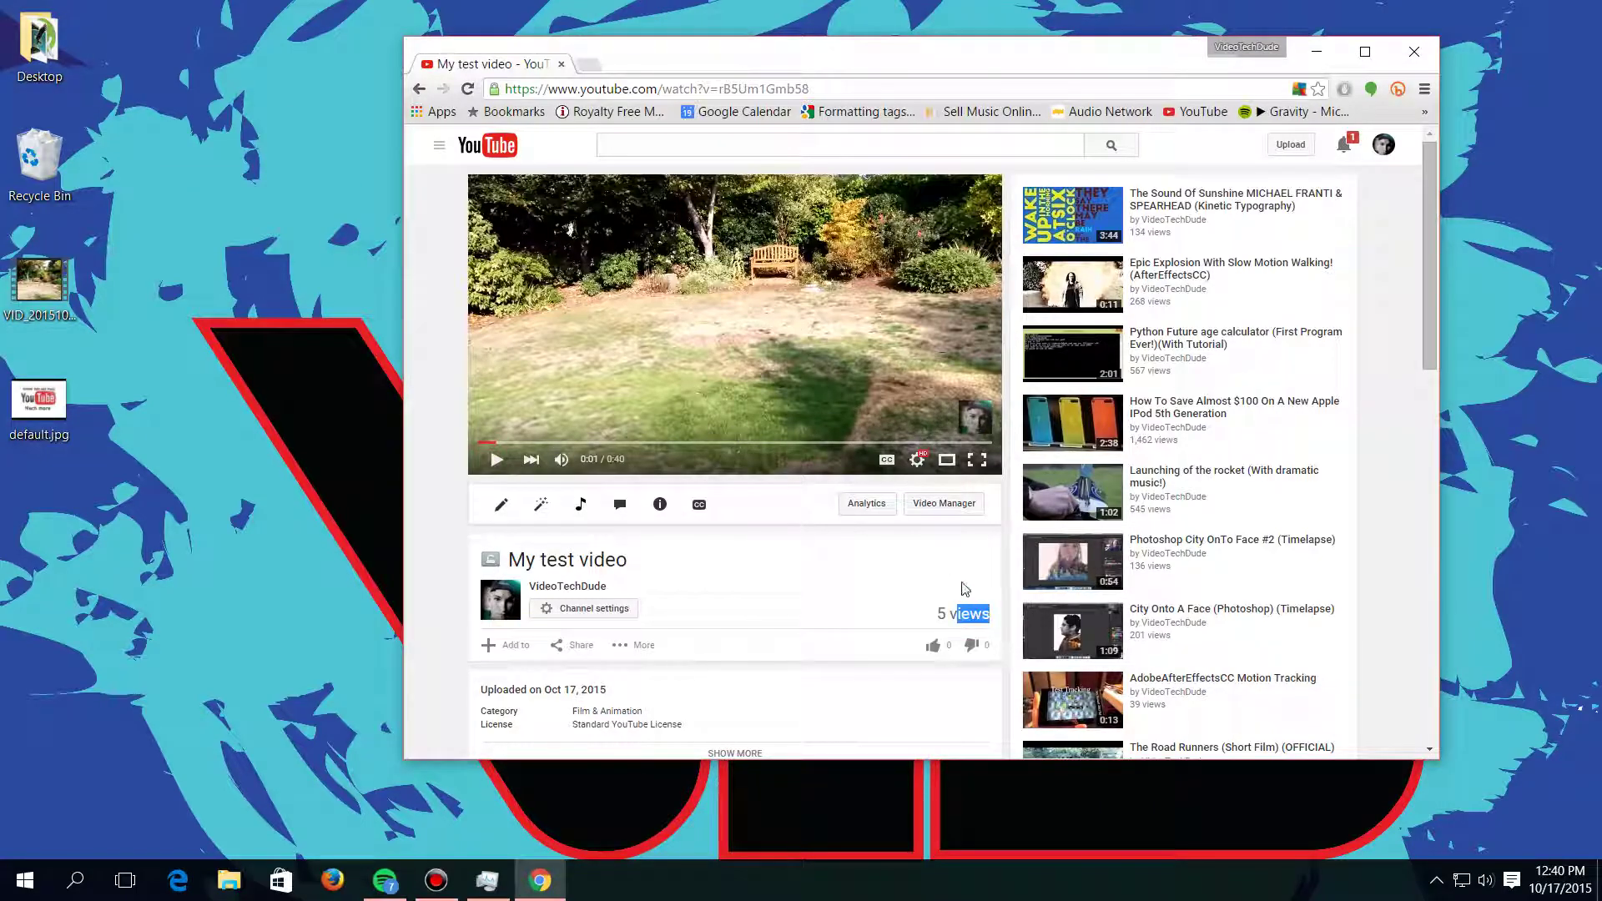
{"action": "left_click", "coordinate": [954, 595]}
{"action": "scroll", "coordinate": [795, 569], "scroll_direction": "down", "scroll_amount": 5}
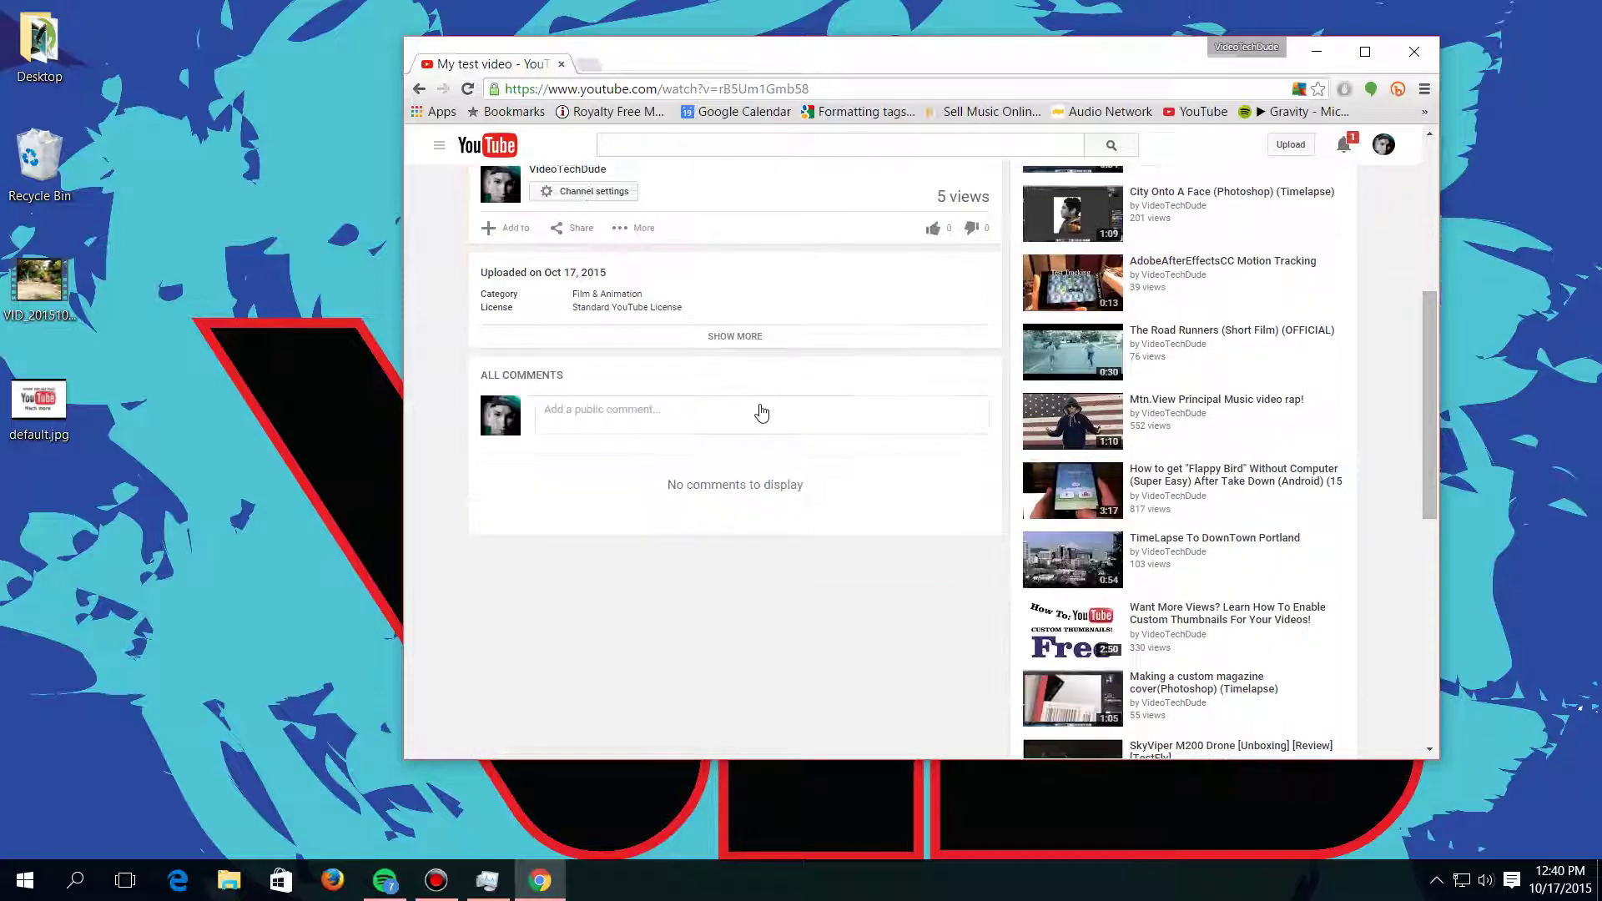
{"action": "scroll", "coordinate": [705, 418], "scroll_direction": "up", "scroll_amount": 5}
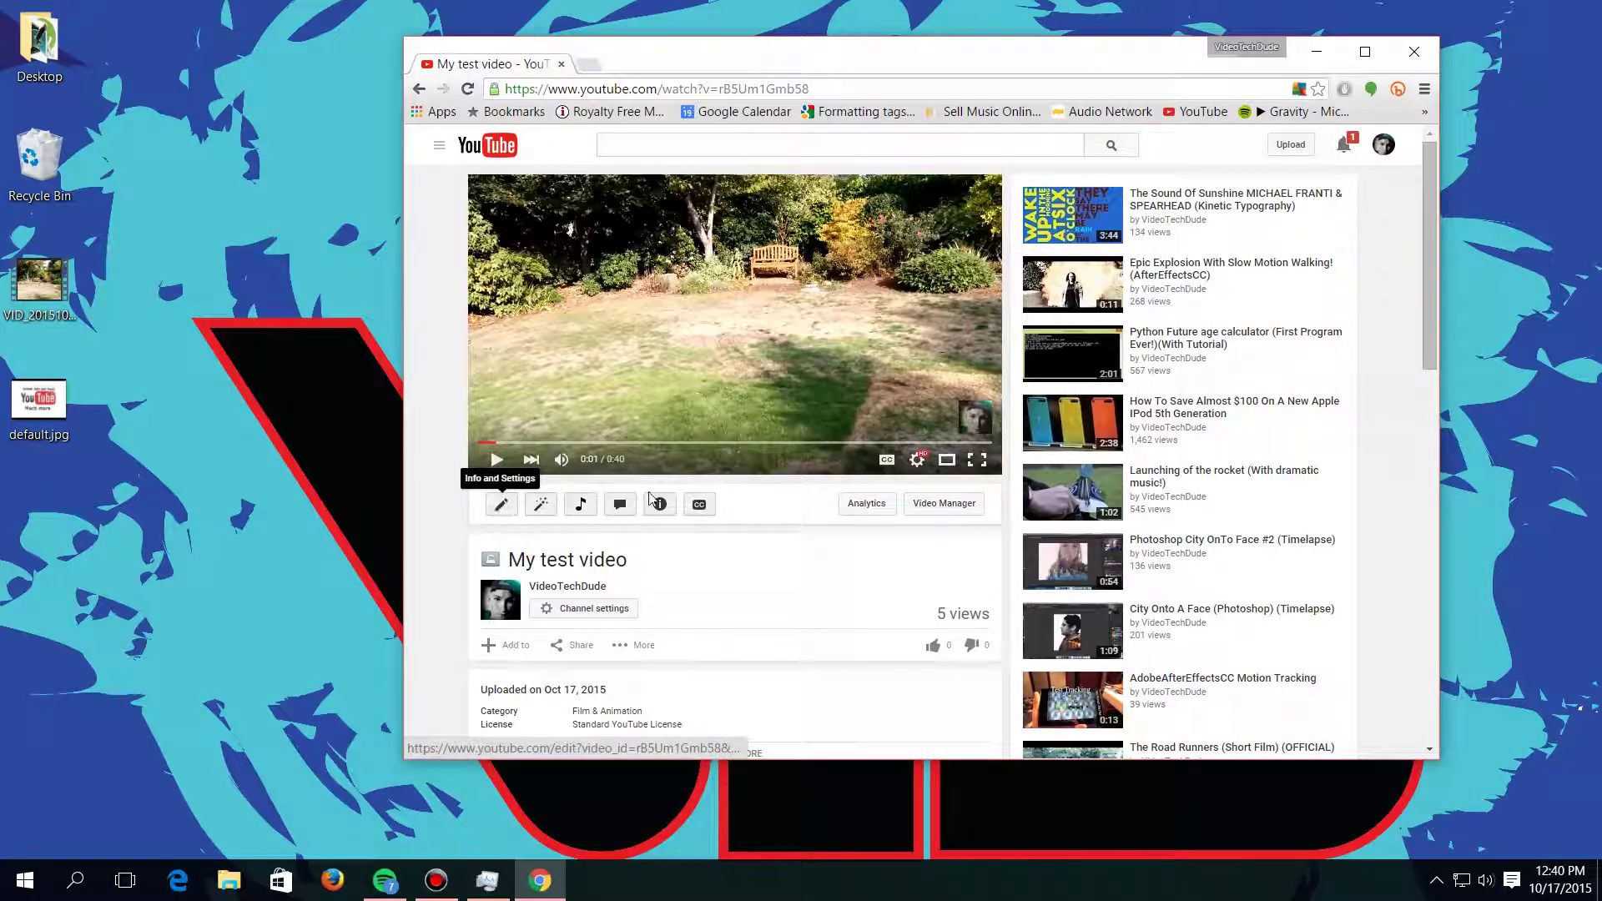
Step: Open the Video Editor and place My test video on the timeline
{"action": "left_click", "coordinate": [1291, 146]}
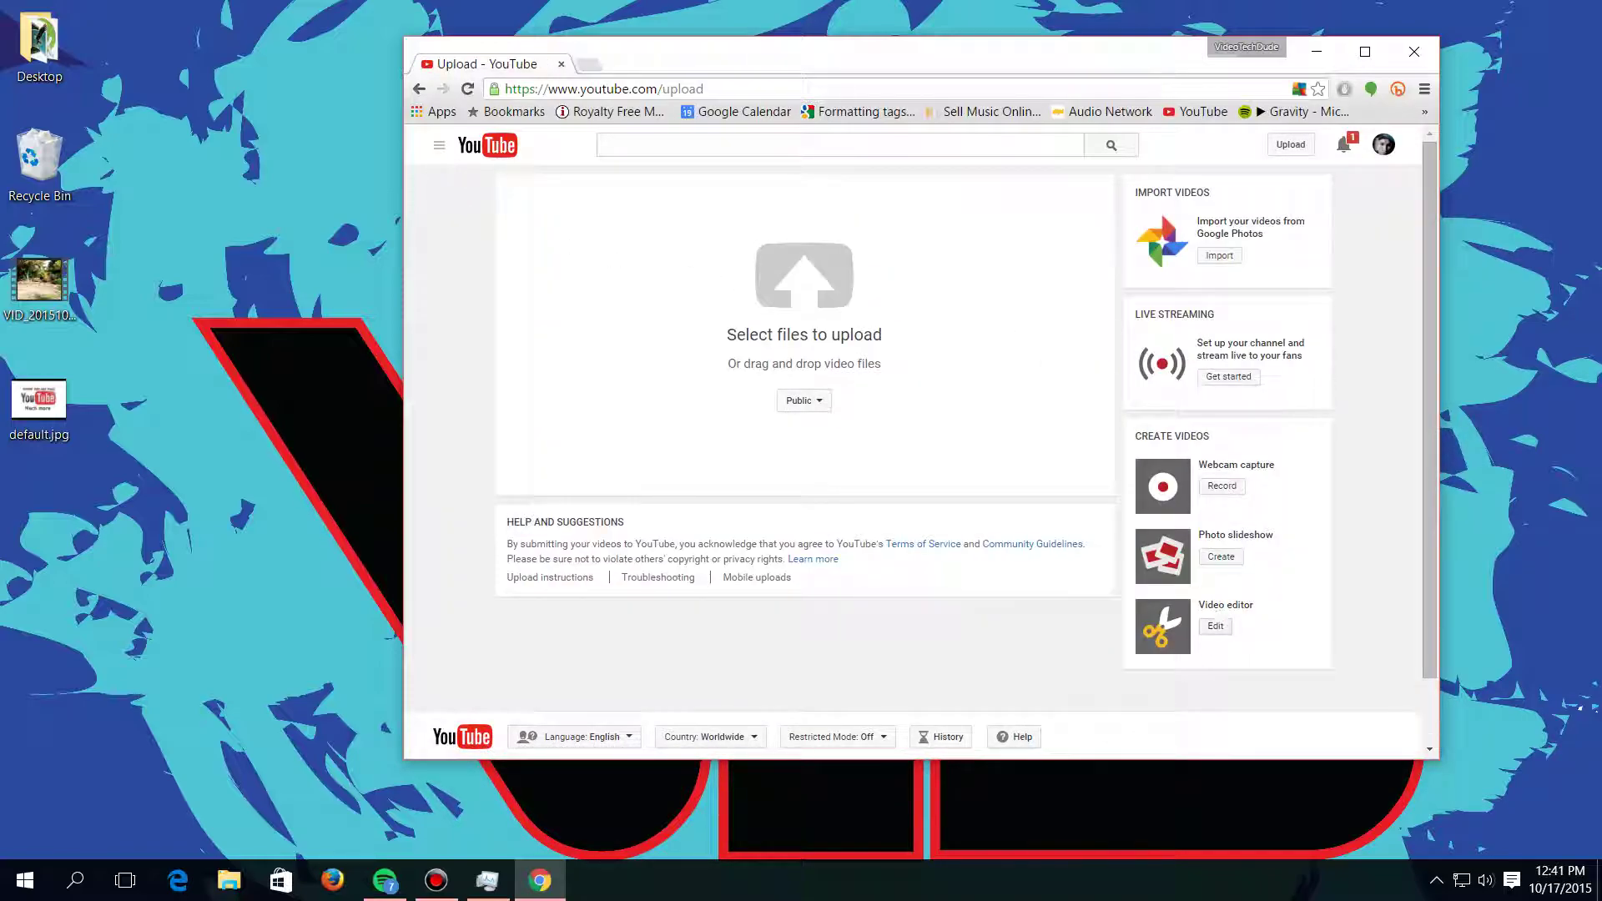
{"action": "left_click", "coordinate": [1218, 625]}
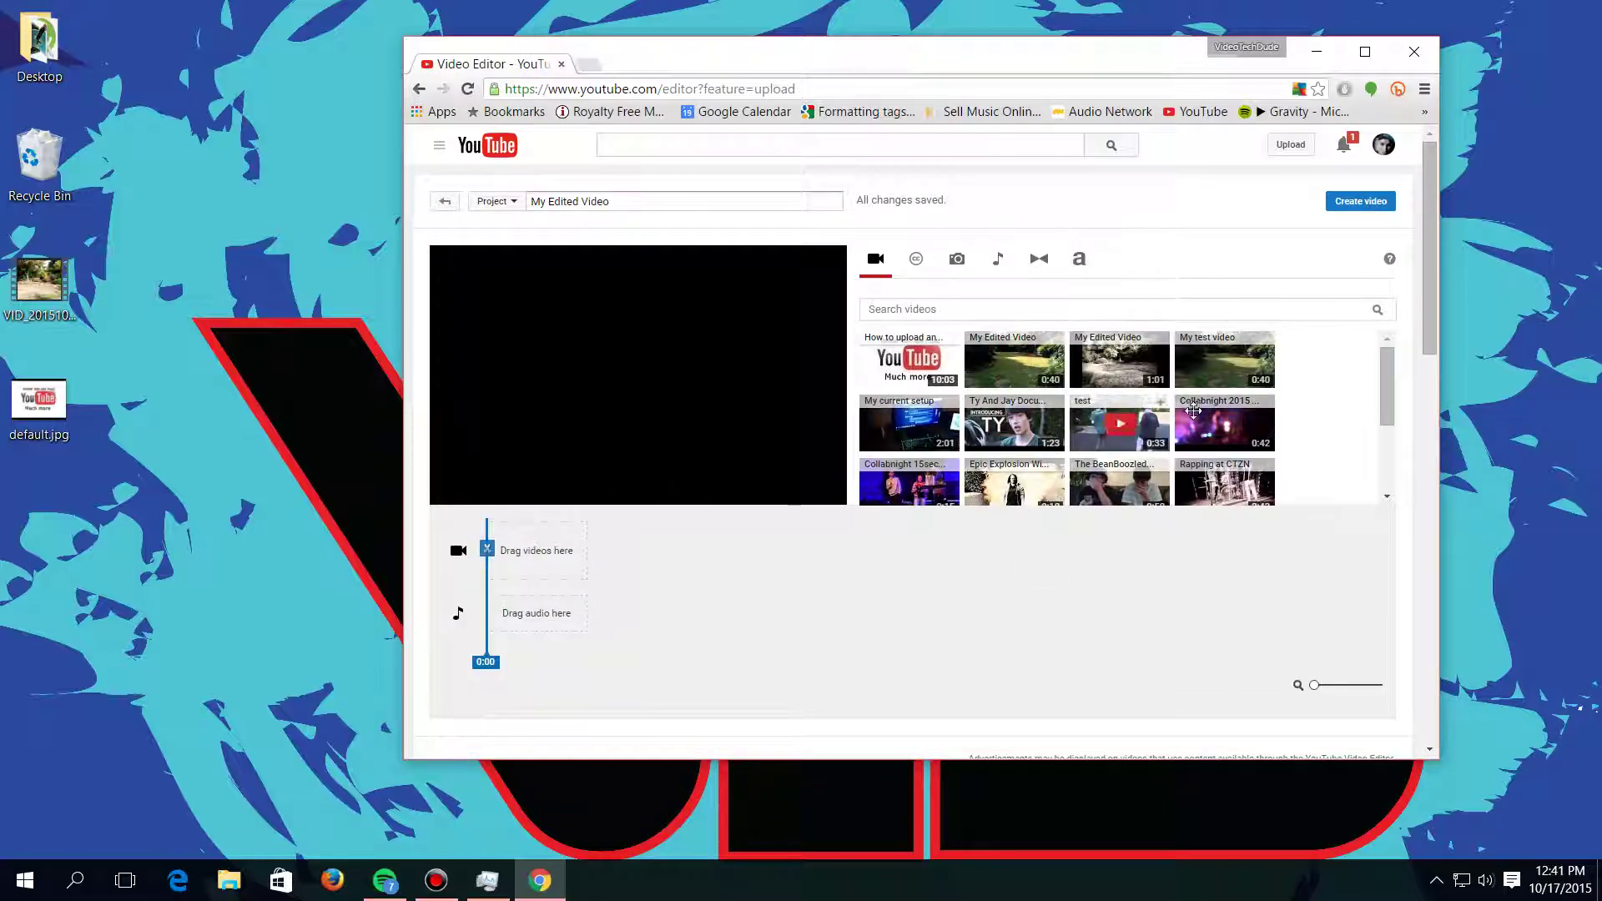
{"action": "left_click_drag", "start_coordinate": [1212, 361], "coordinate": [536, 552]}
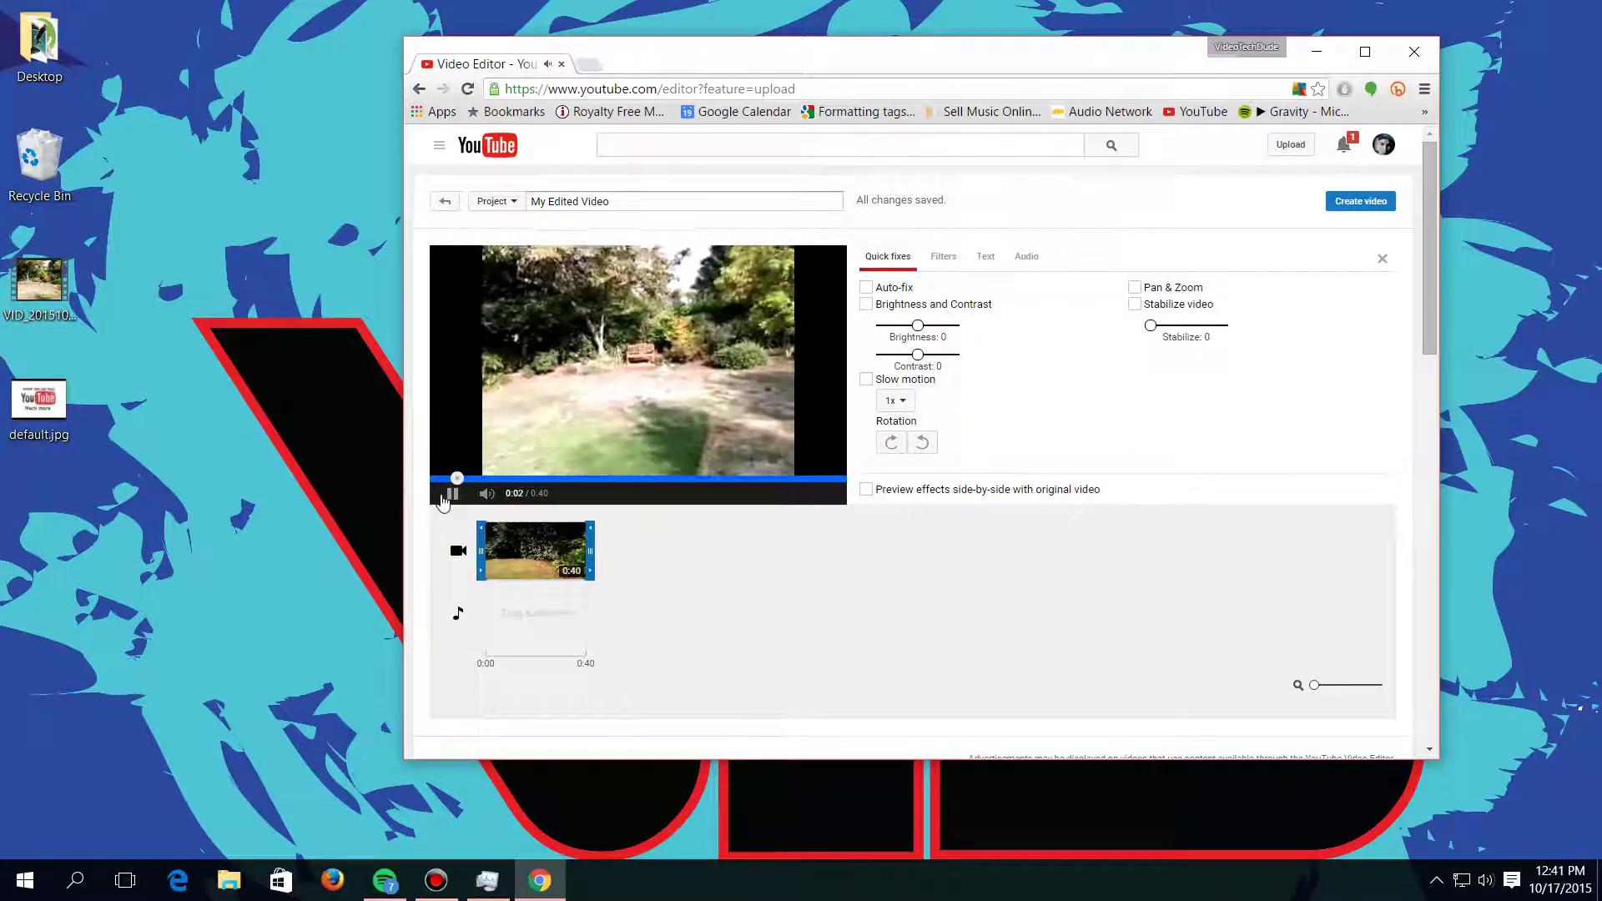
Step: Pause and mute the preview, then bring up the audio track library
{"action": "left_click", "coordinate": [452, 493]}
{"action": "left_click", "coordinate": [515, 494]}
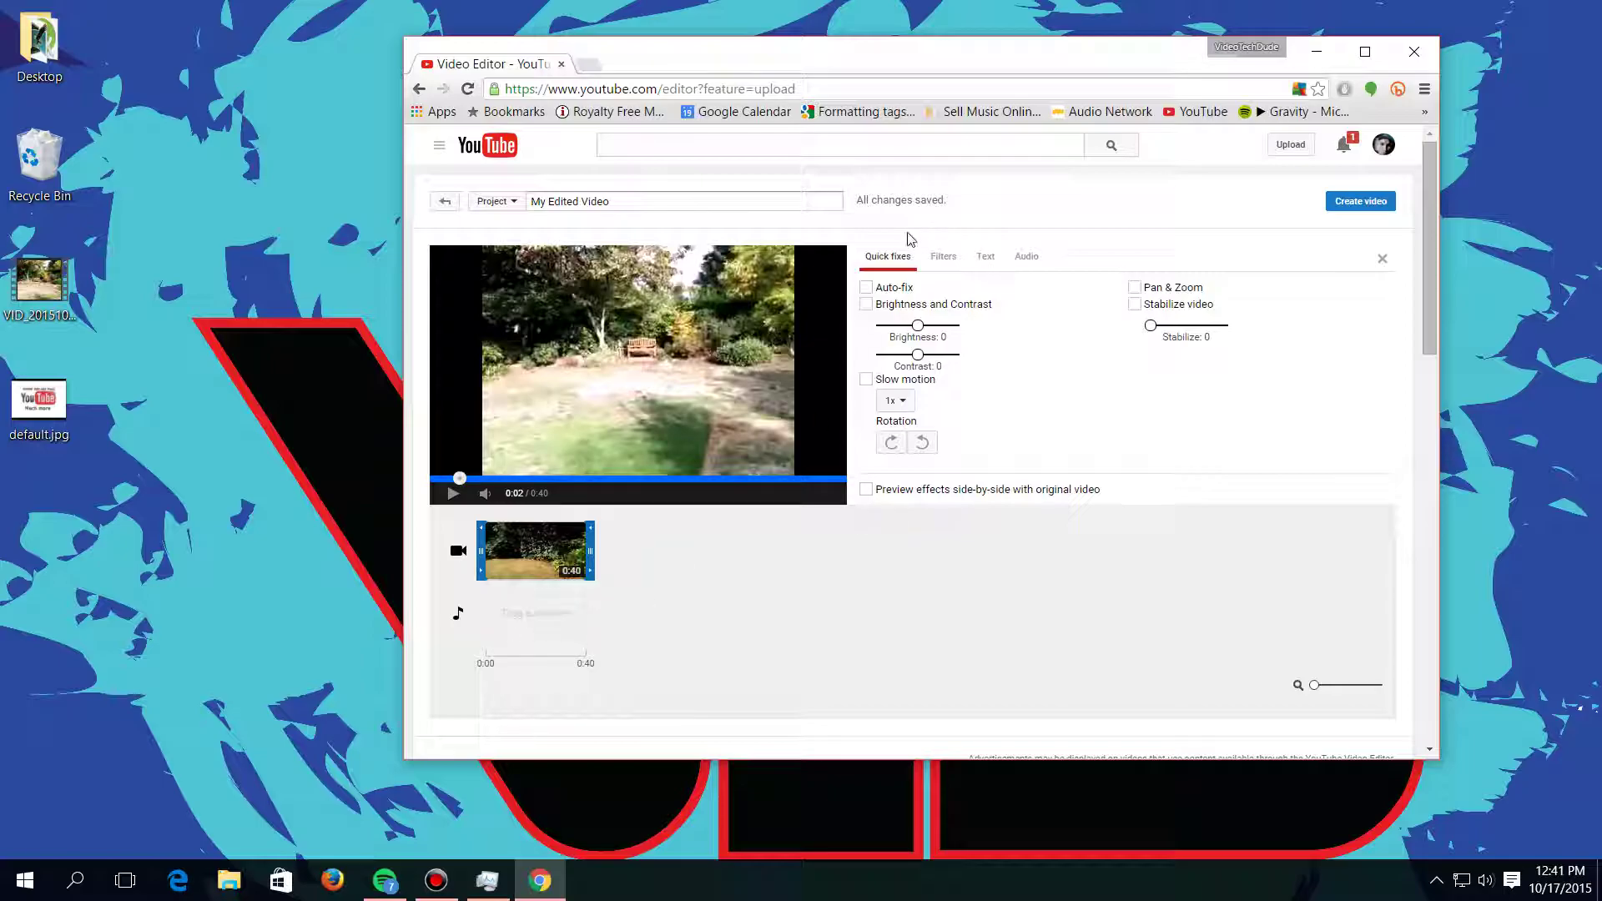
{"action": "left_click", "coordinate": [810, 600]}
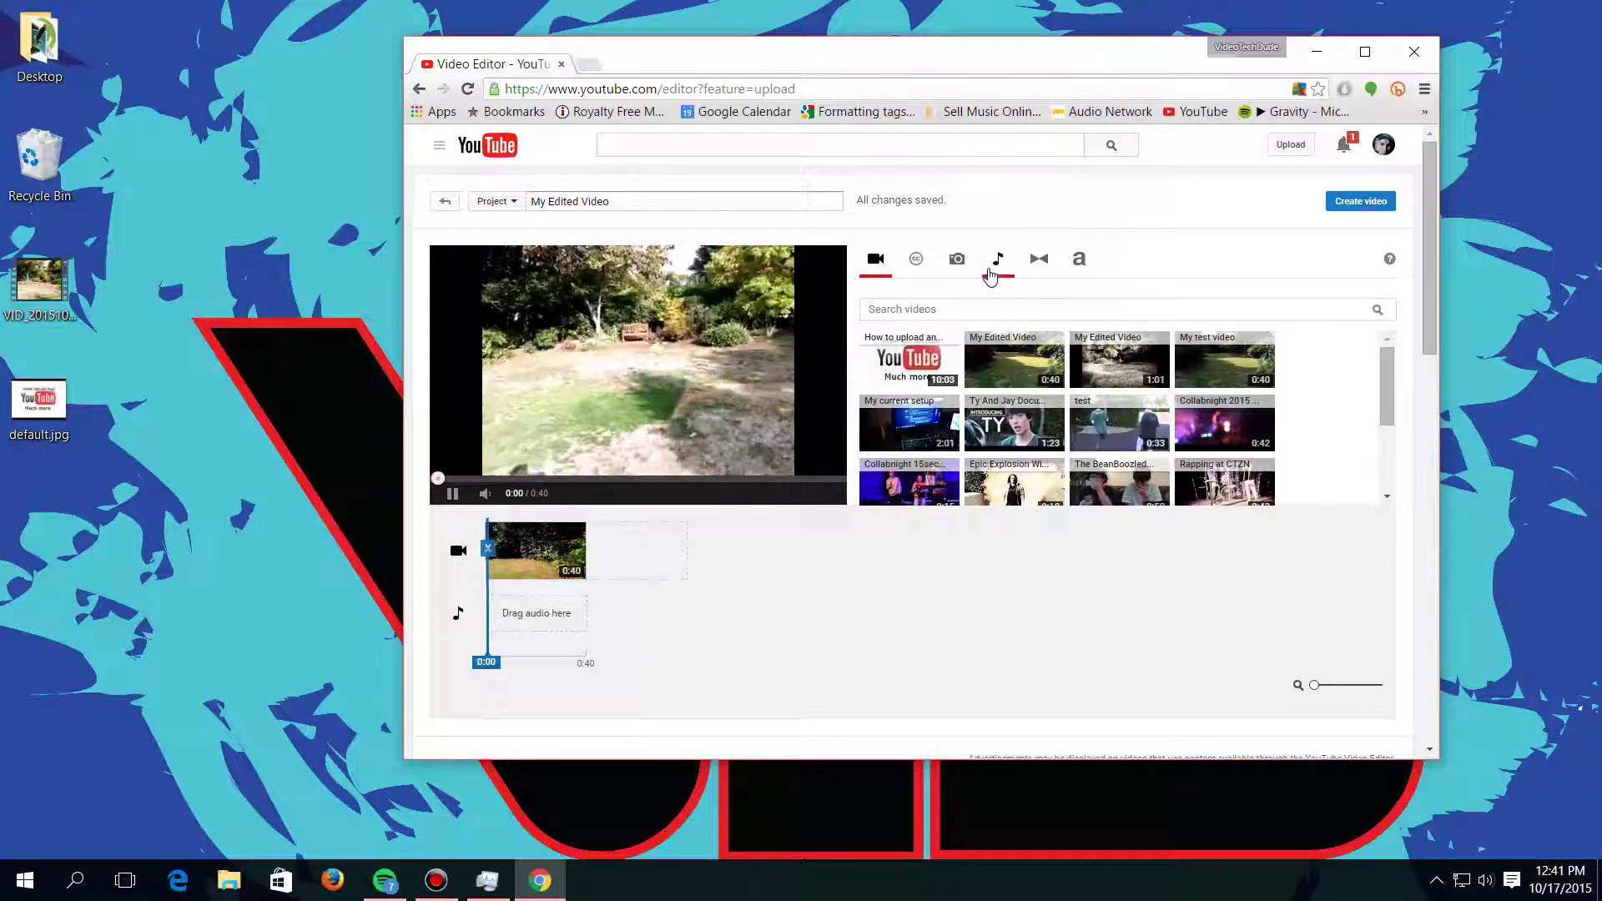
{"action": "left_click", "coordinate": [485, 493]}
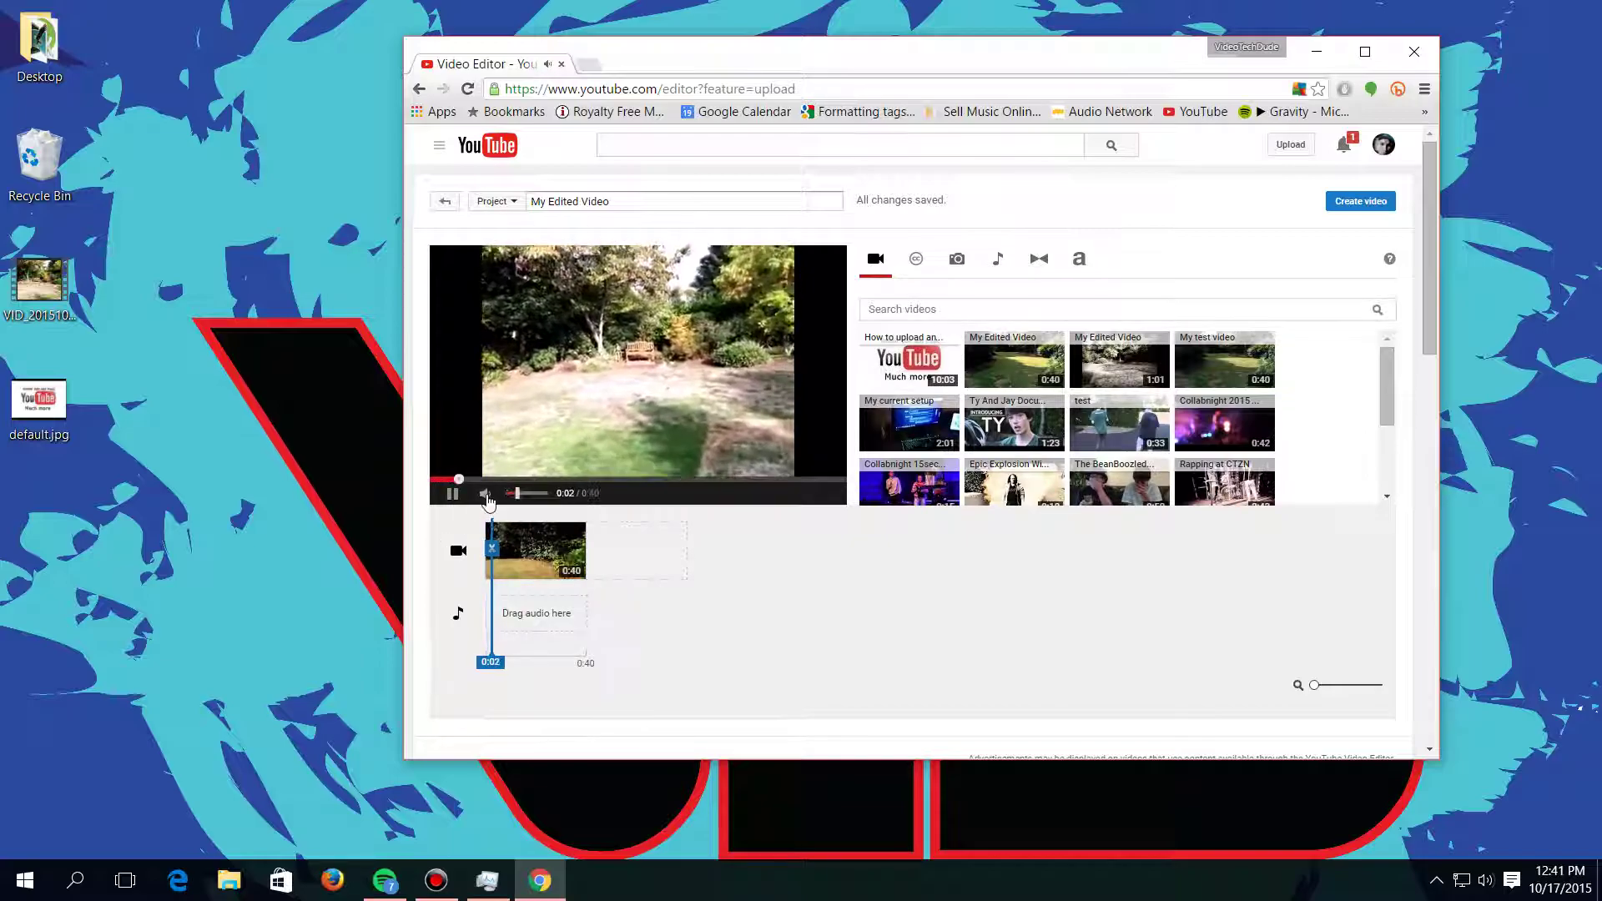
{"action": "left_click", "coordinate": [999, 261]}
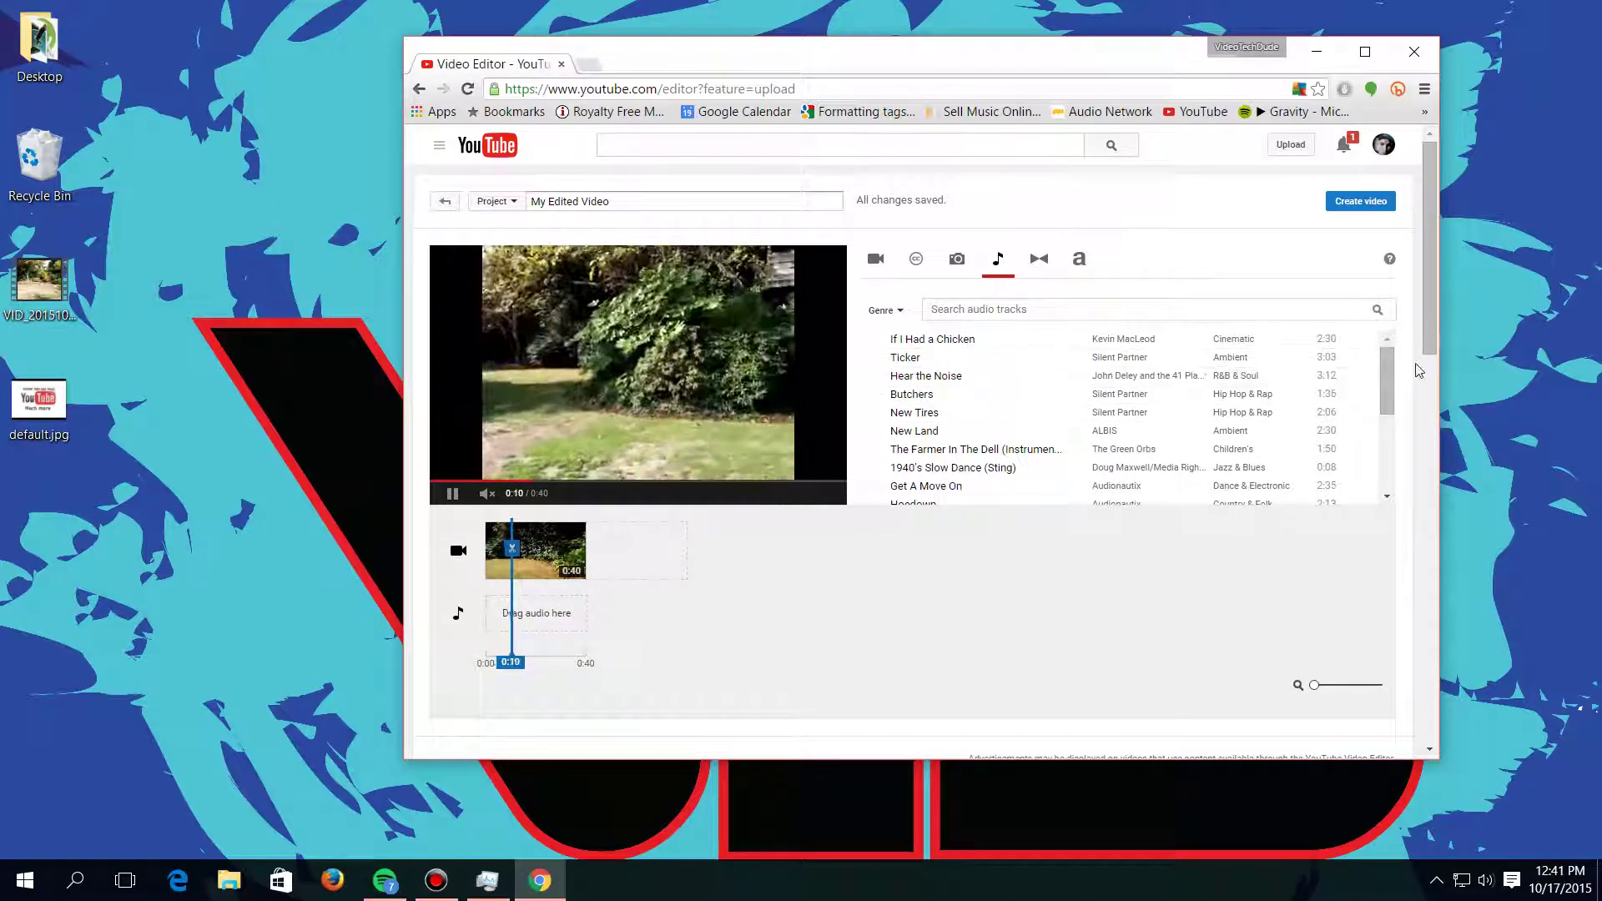
Step: Place Prelude No. 10 on the audio track and trim it from 1:55 to 0:40
{"action": "left_click_drag", "start_coordinate": [1387, 380], "coordinate": [1383, 501]}
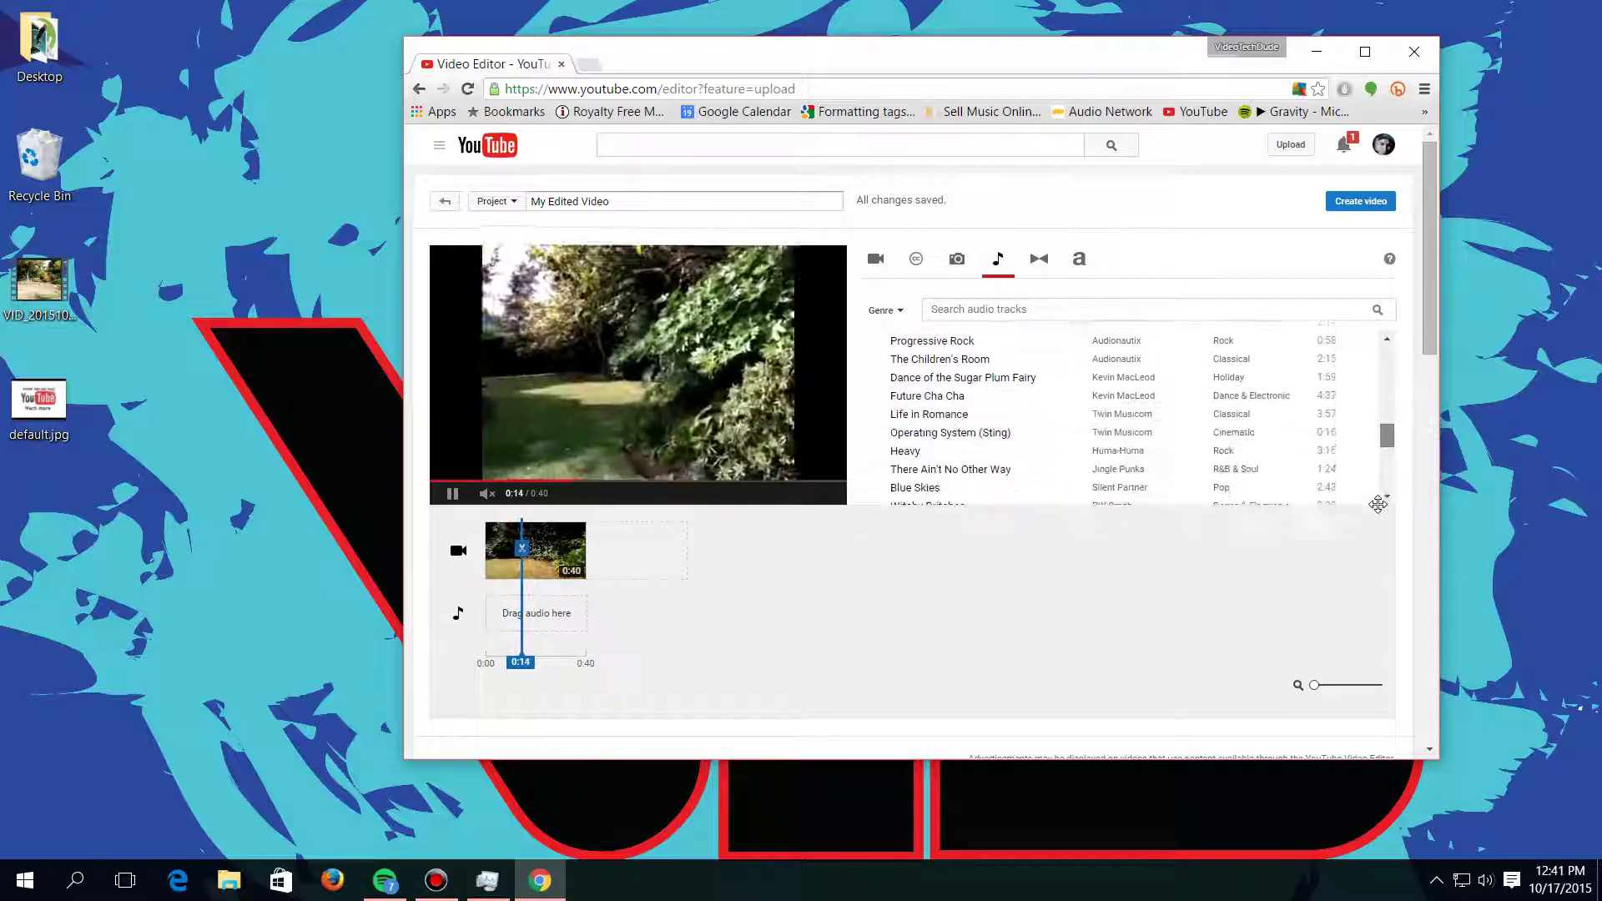
{"action": "left_click_drag", "start_coordinate": [1385, 441], "coordinate": [1387, 467]}
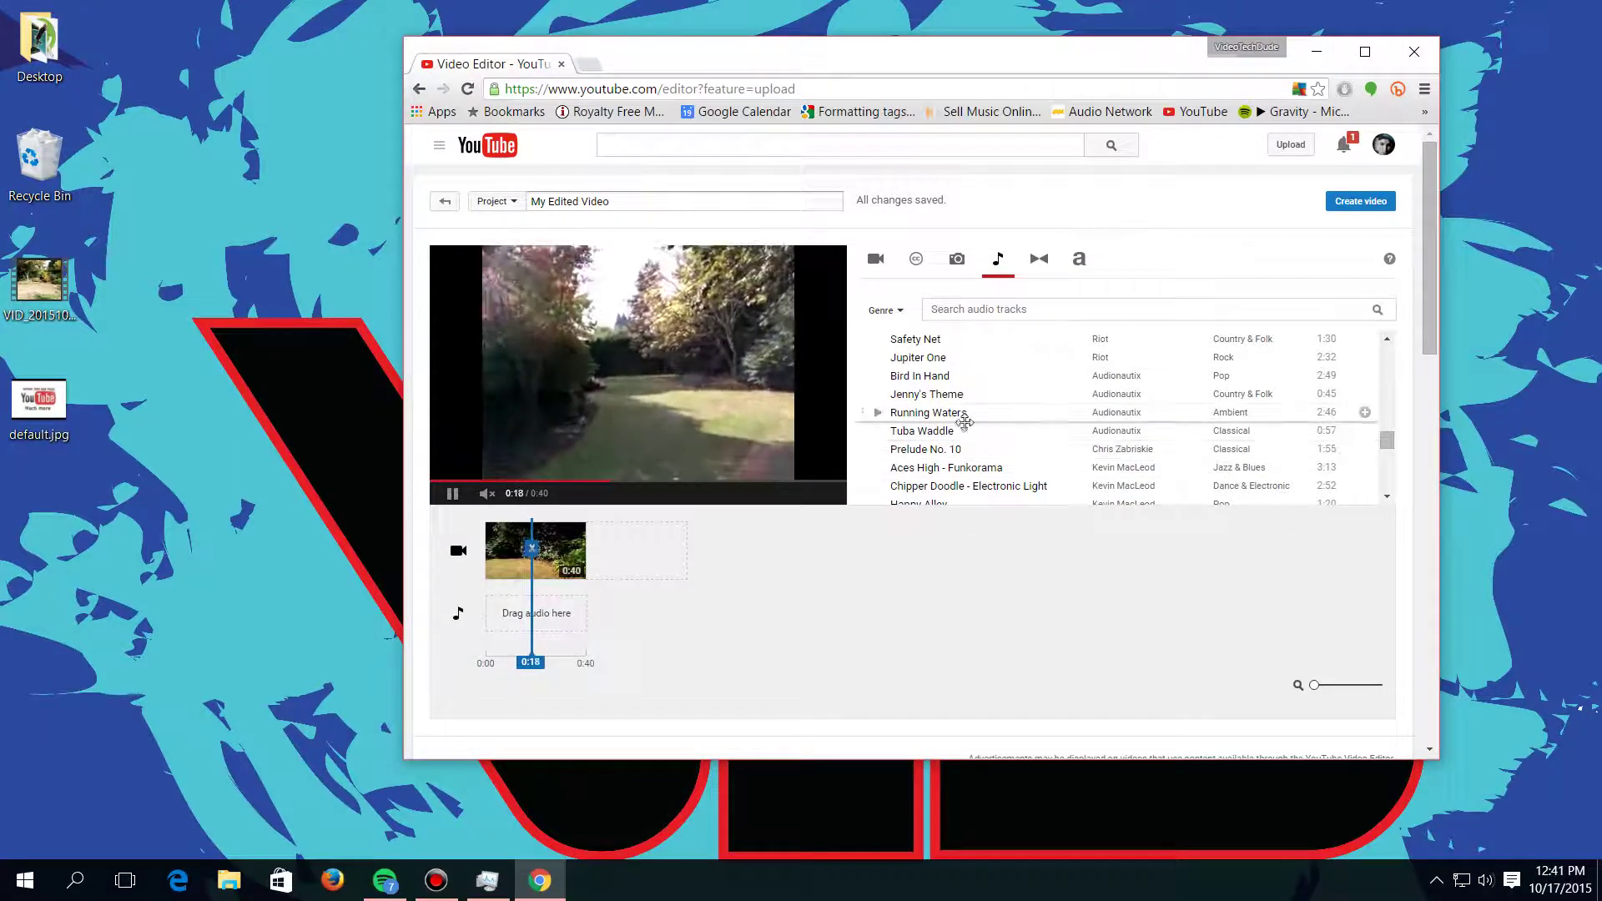
{"action": "left_click_drag", "start_coordinate": [959, 429], "coordinate": [293, 609]}
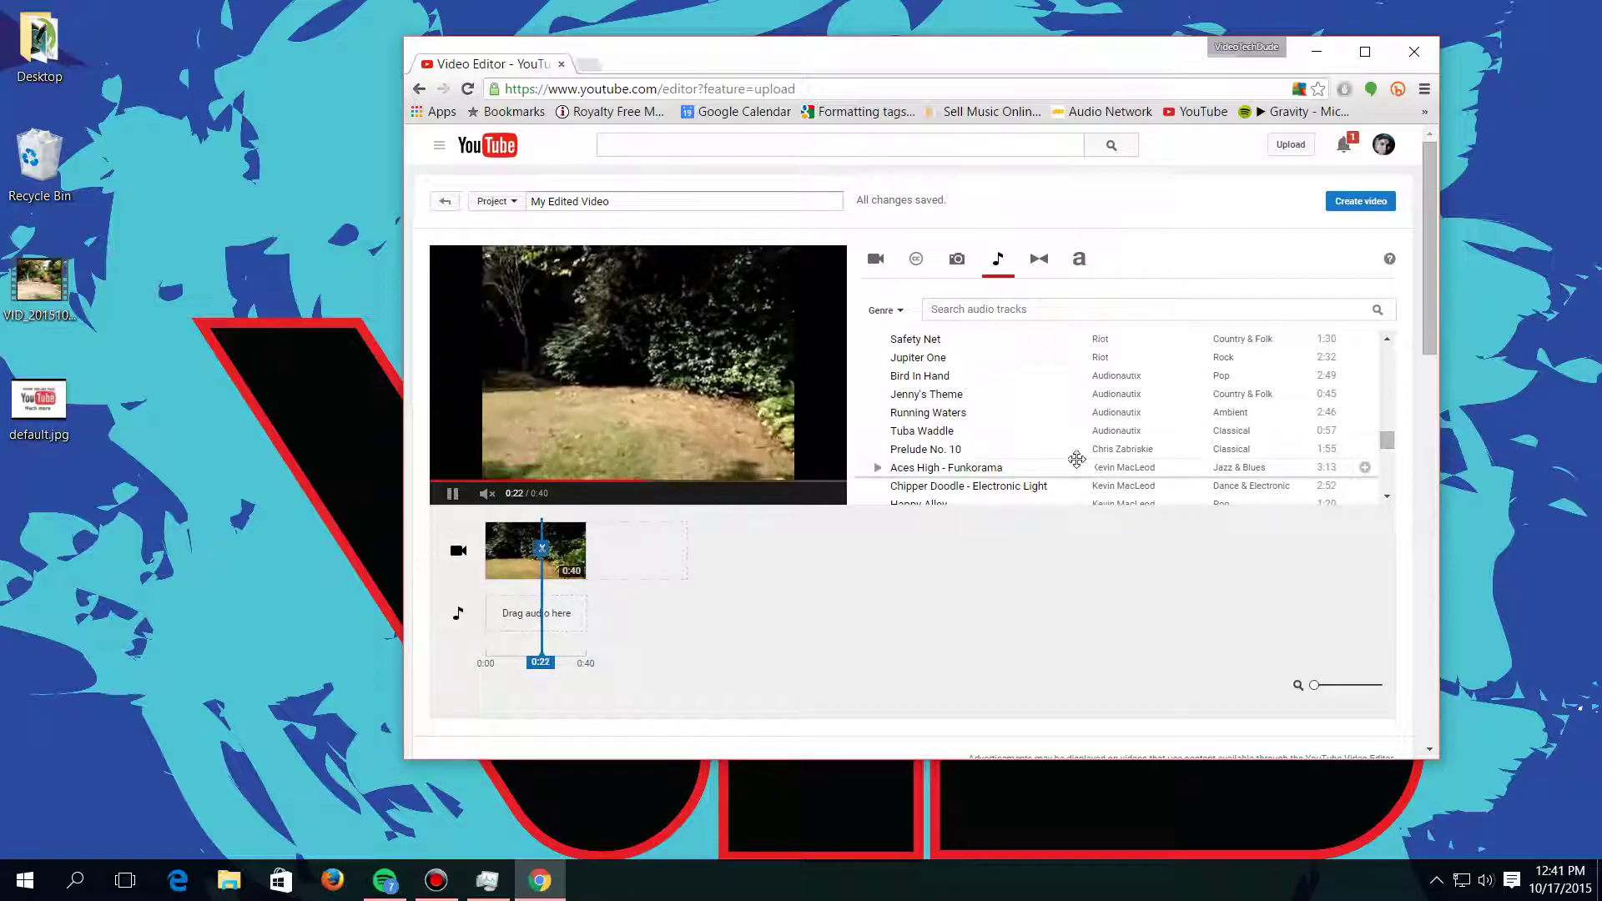
{"action": "left_click_drag", "start_coordinate": [1077, 450], "coordinate": [621, 642]}
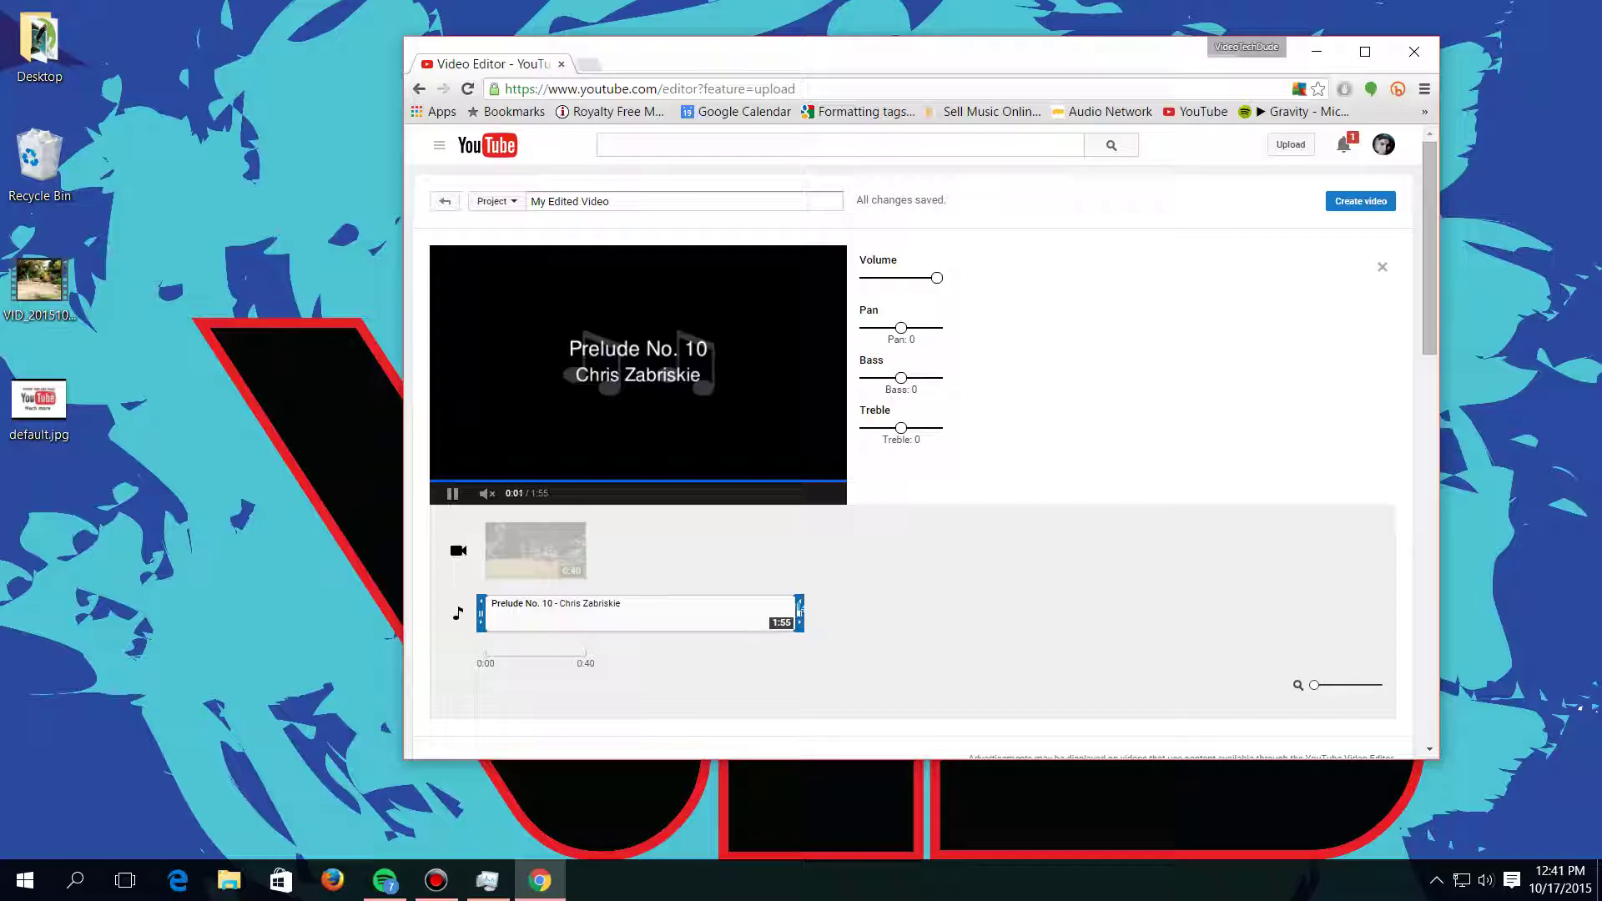
{"action": "left_click_drag", "start_coordinate": [800, 612], "coordinate": [591, 614]}
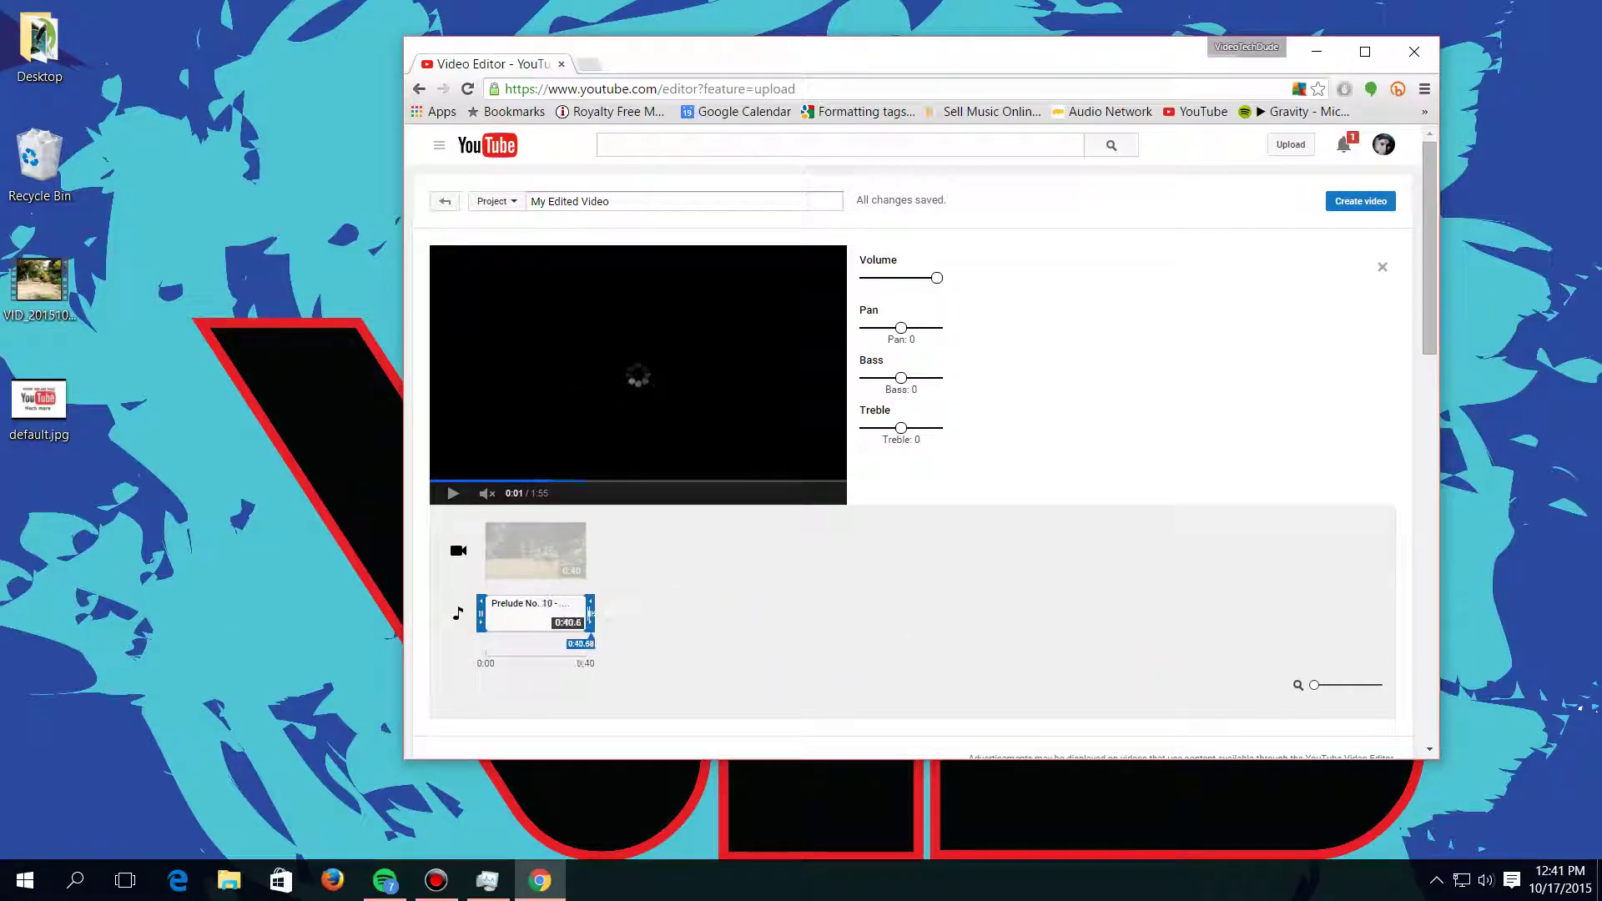
Step: Split the clip at 0:16 and 0:23, delete the 6-second middle piece, and preview from 0:17
{"action": "left_click", "coordinate": [699, 628]}
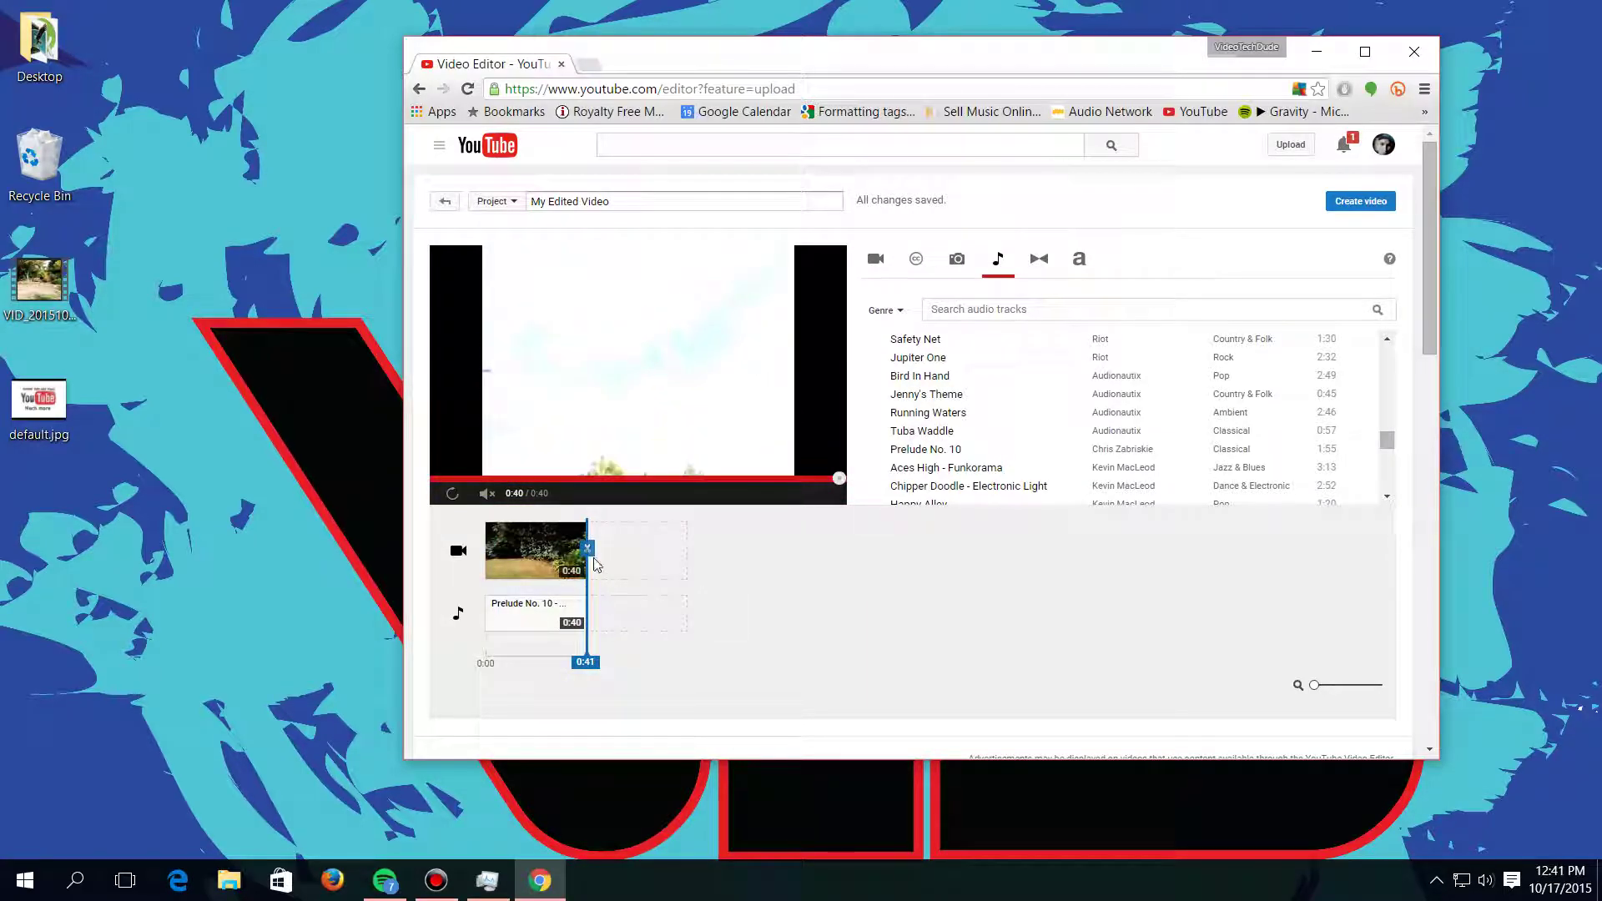
{"action": "left_click_drag", "start_coordinate": [588, 652], "coordinate": [525, 656]}
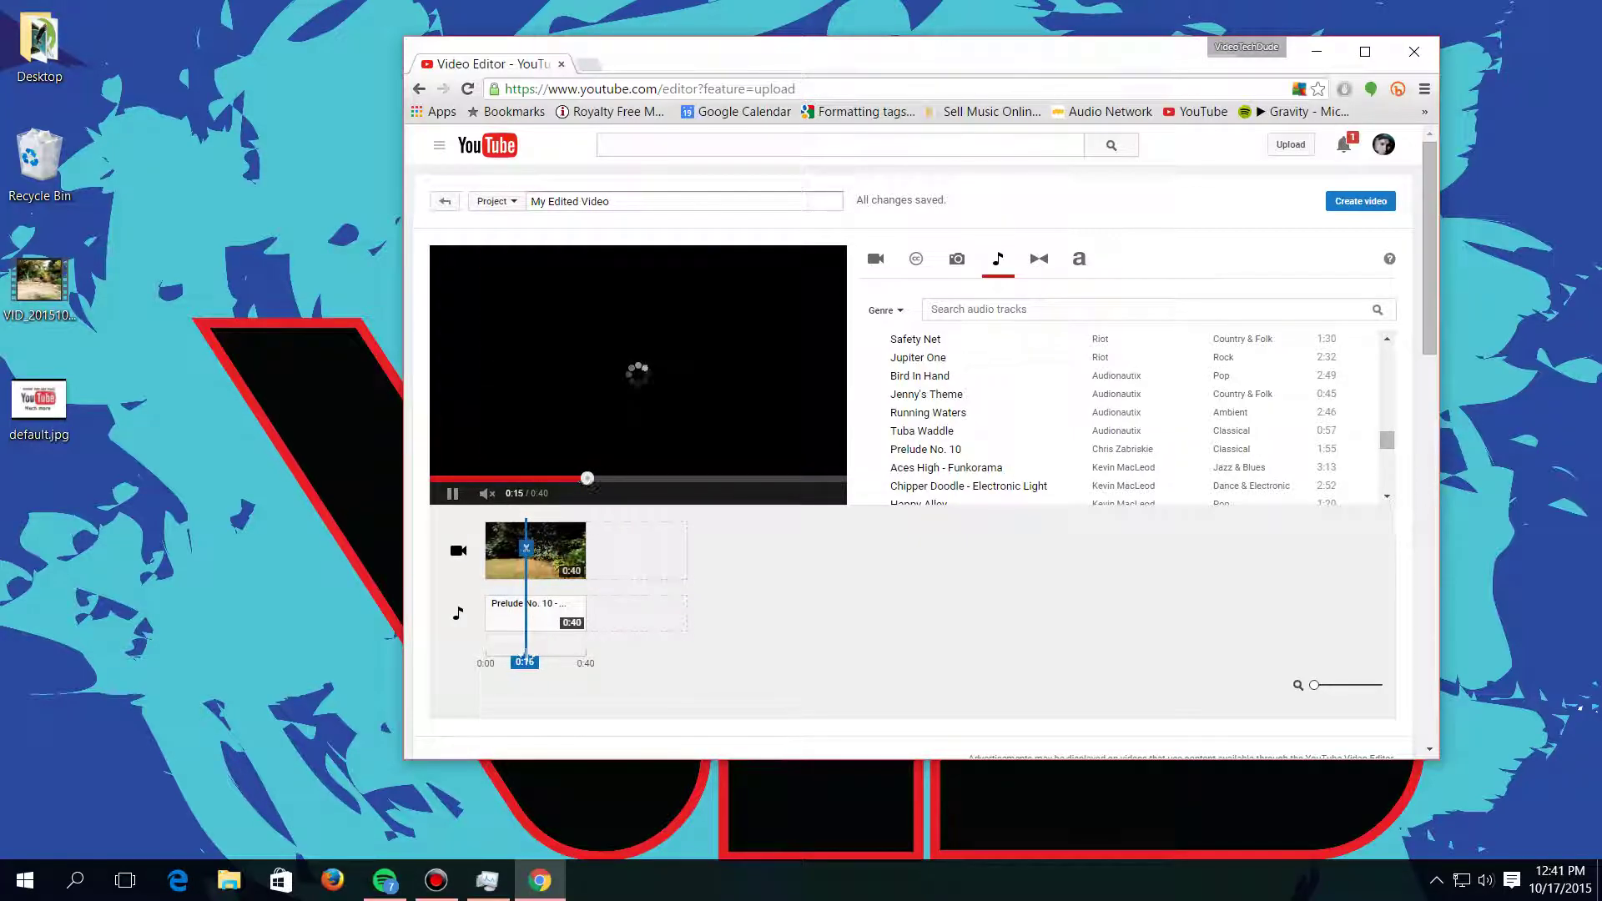
{"action": "left_click", "coordinate": [527, 551]}
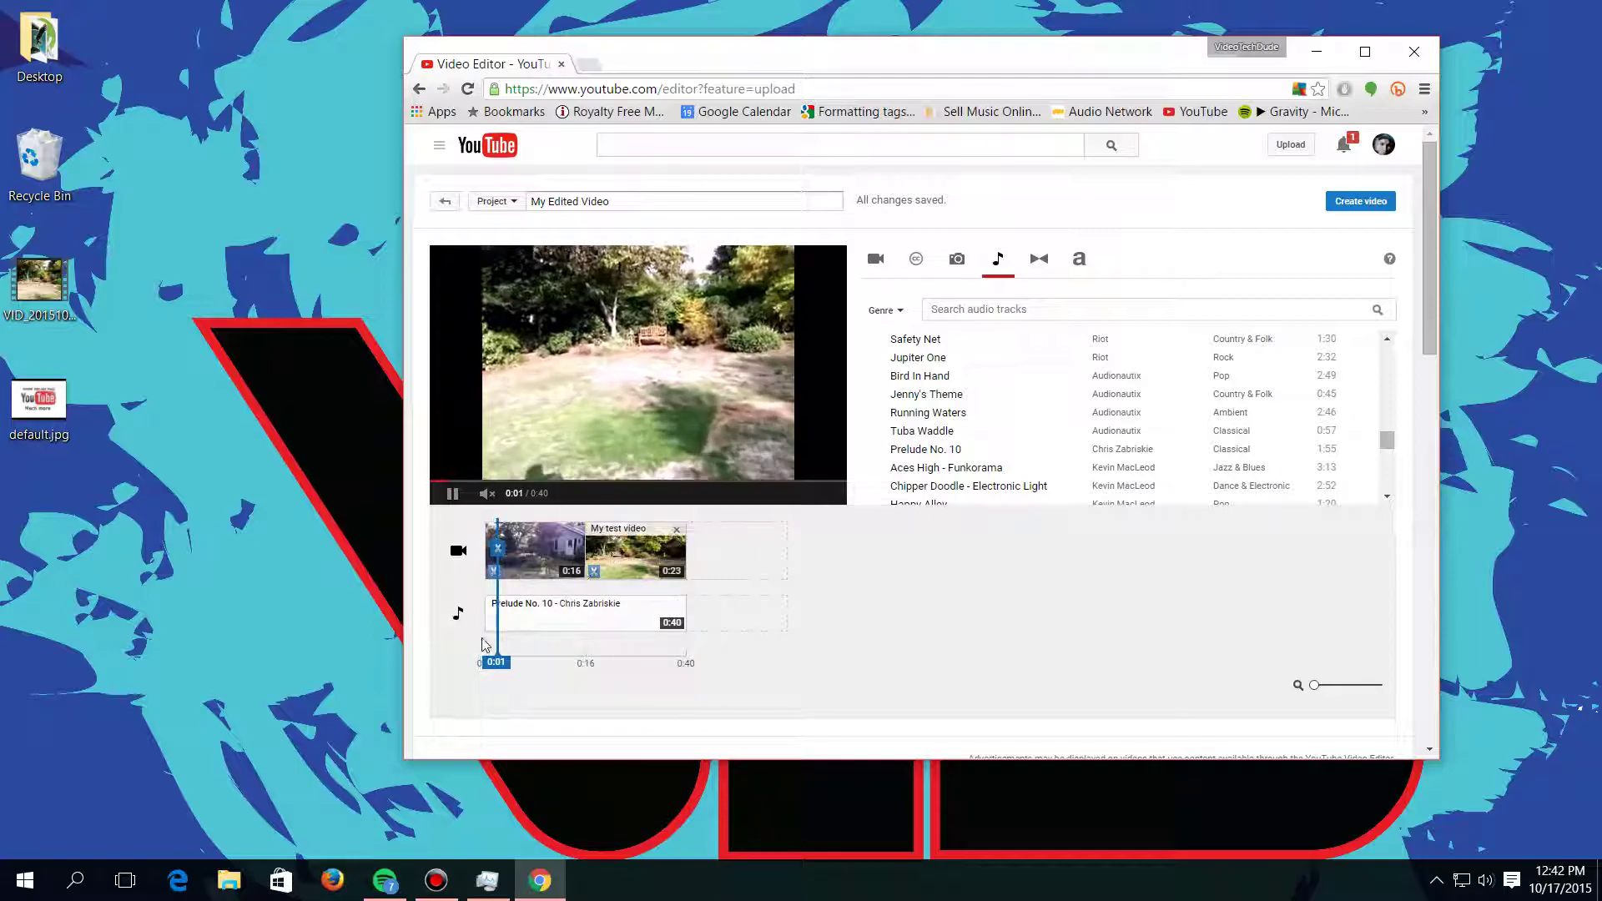
{"action": "left_click_drag", "start_coordinate": [504, 644], "coordinate": [615, 655]}
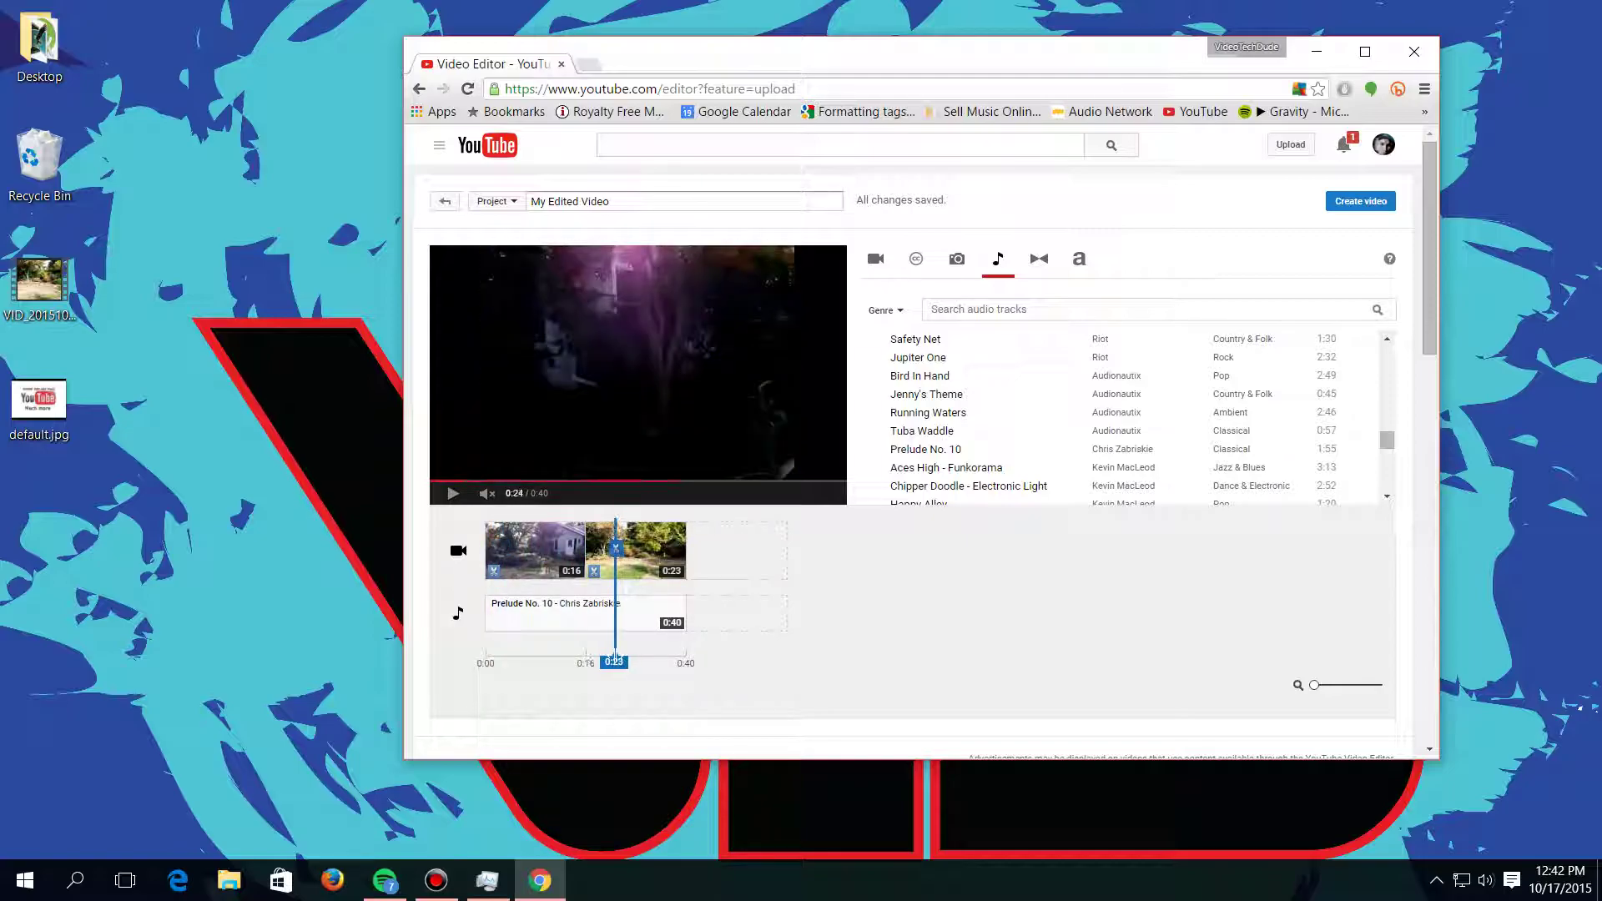
{"action": "left_click", "coordinate": [619, 557]}
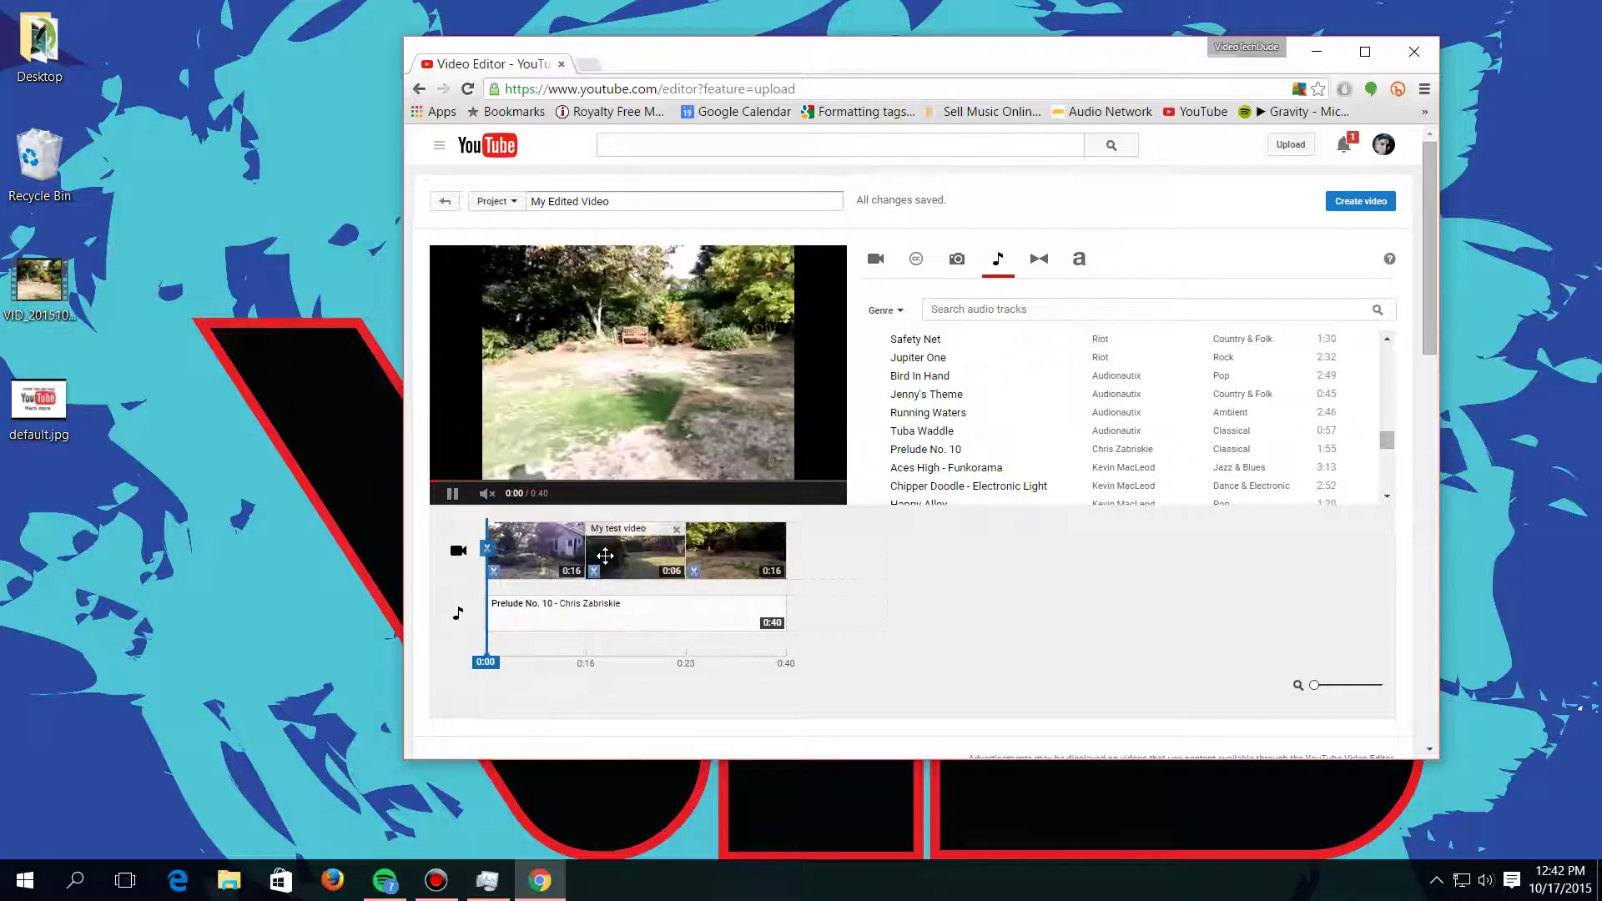
{"action": "left_click", "coordinate": [677, 531]}
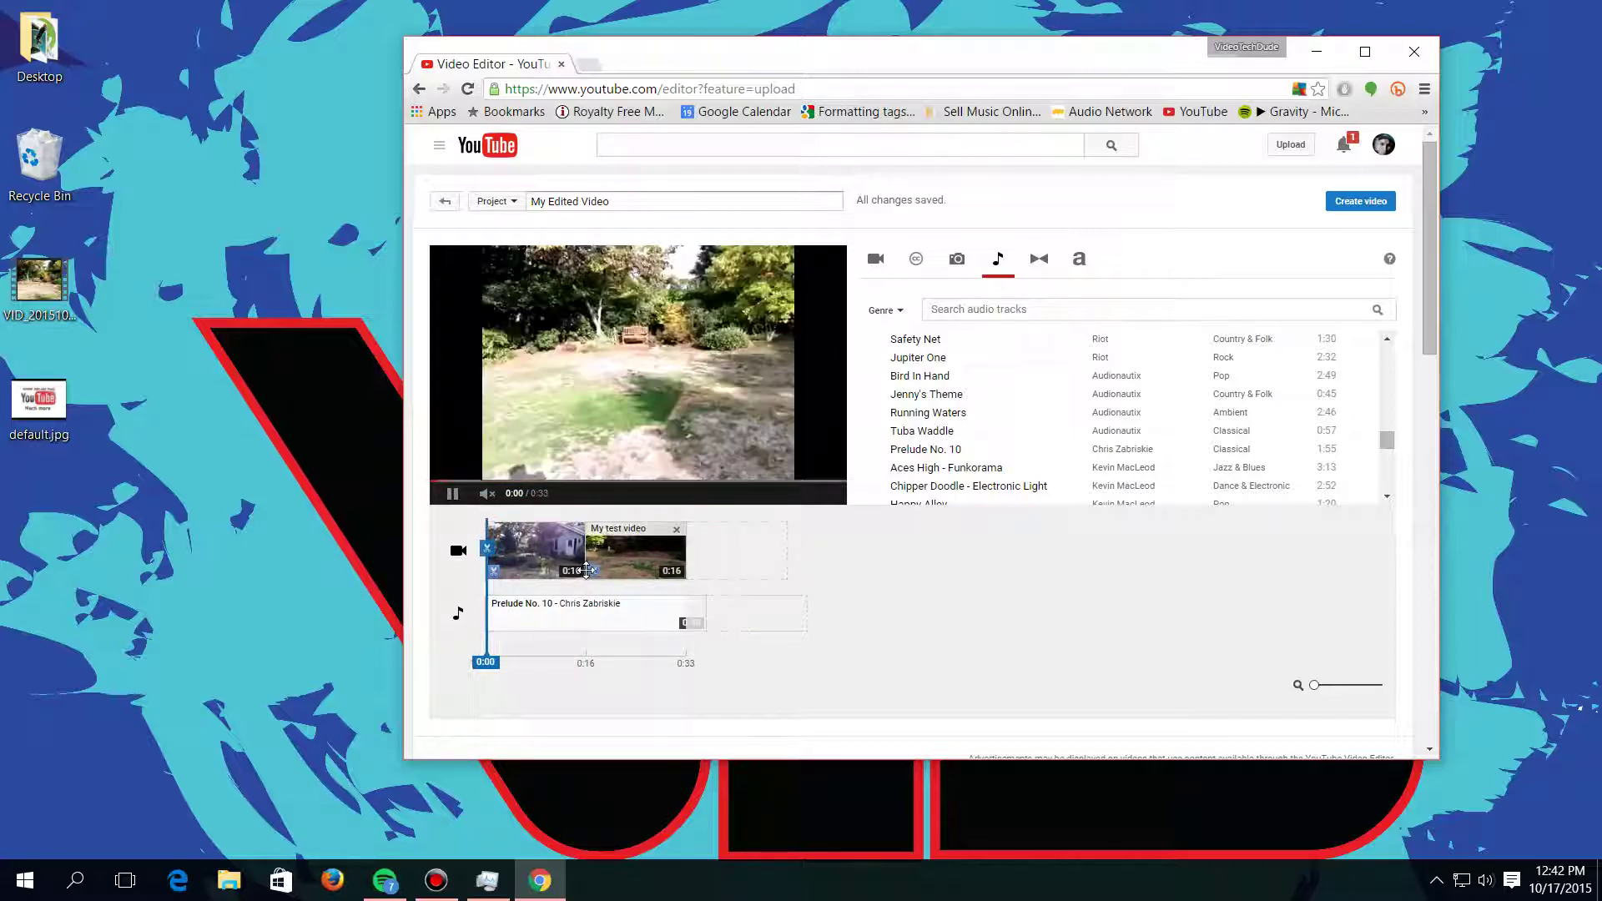
{"action": "left_click_drag", "start_coordinate": [492, 659], "coordinate": [578, 659]}
{"action": "left_click", "coordinate": [461, 499]}
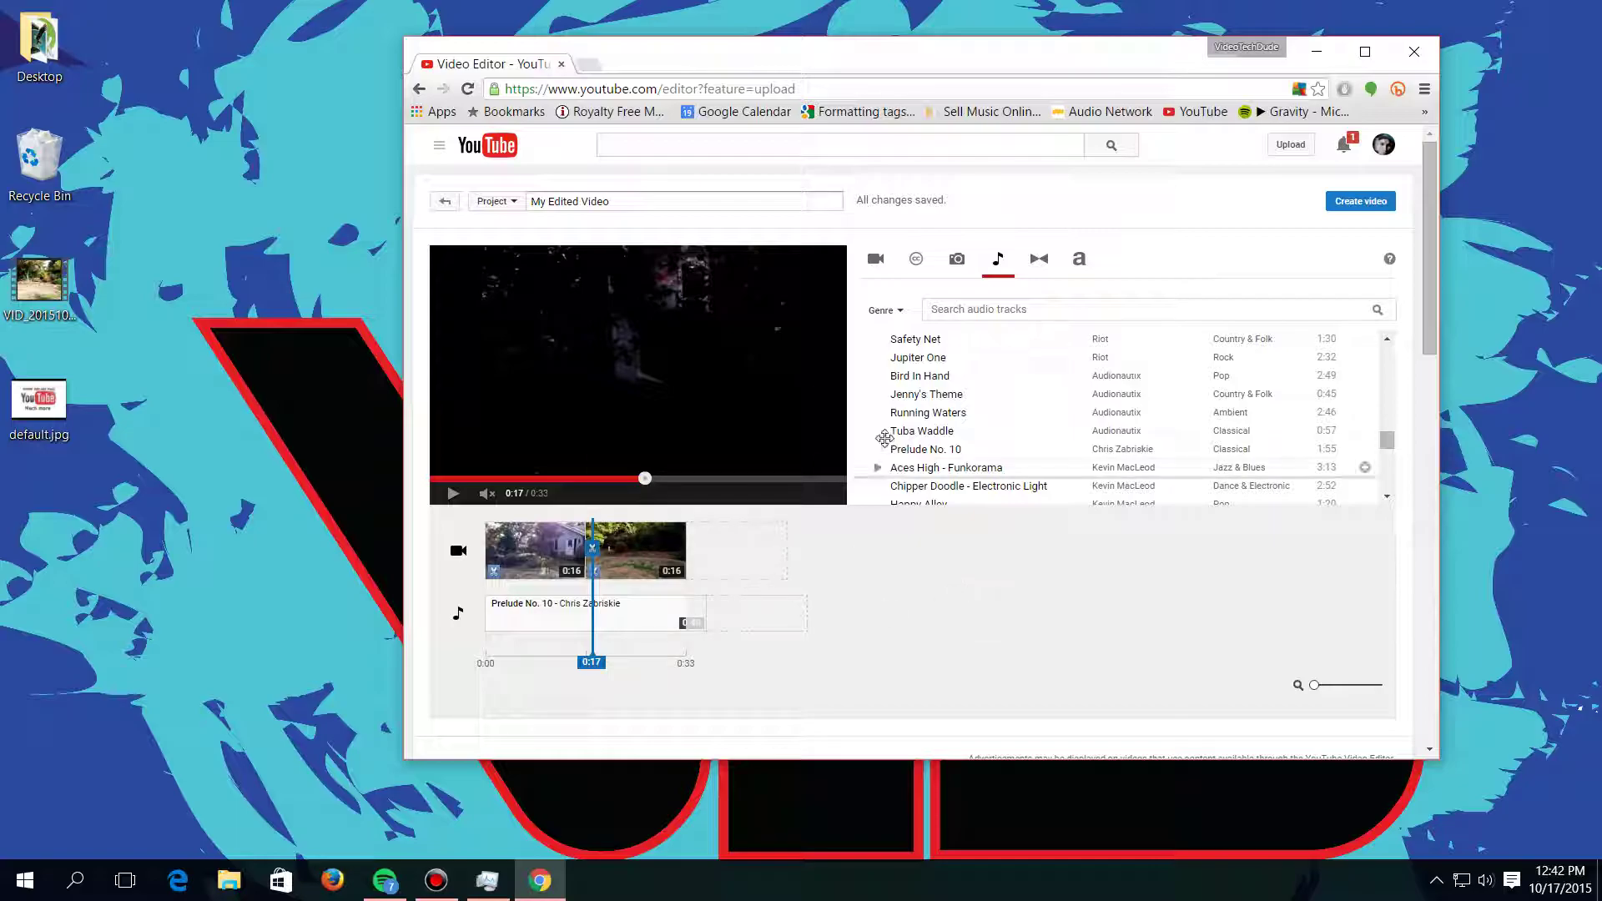
Step: Move the playhead to the end and browse Transitions, then the Text tab's Centered title template
{"action": "left_click", "coordinate": [854, 665]}
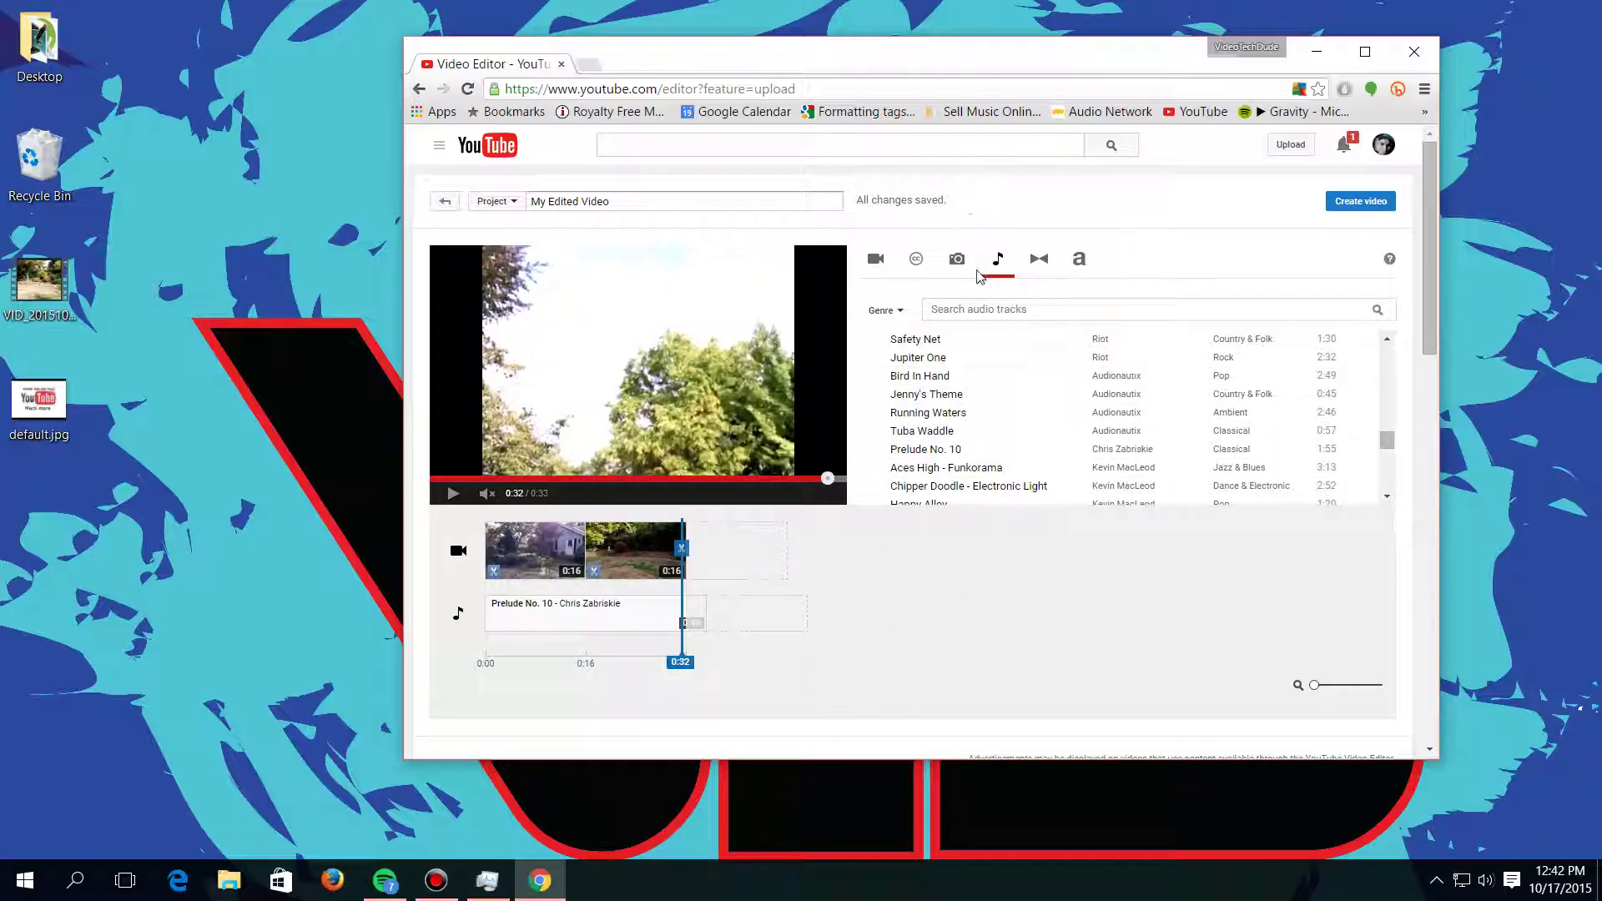
{"action": "left_click", "coordinate": [1039, 266]}
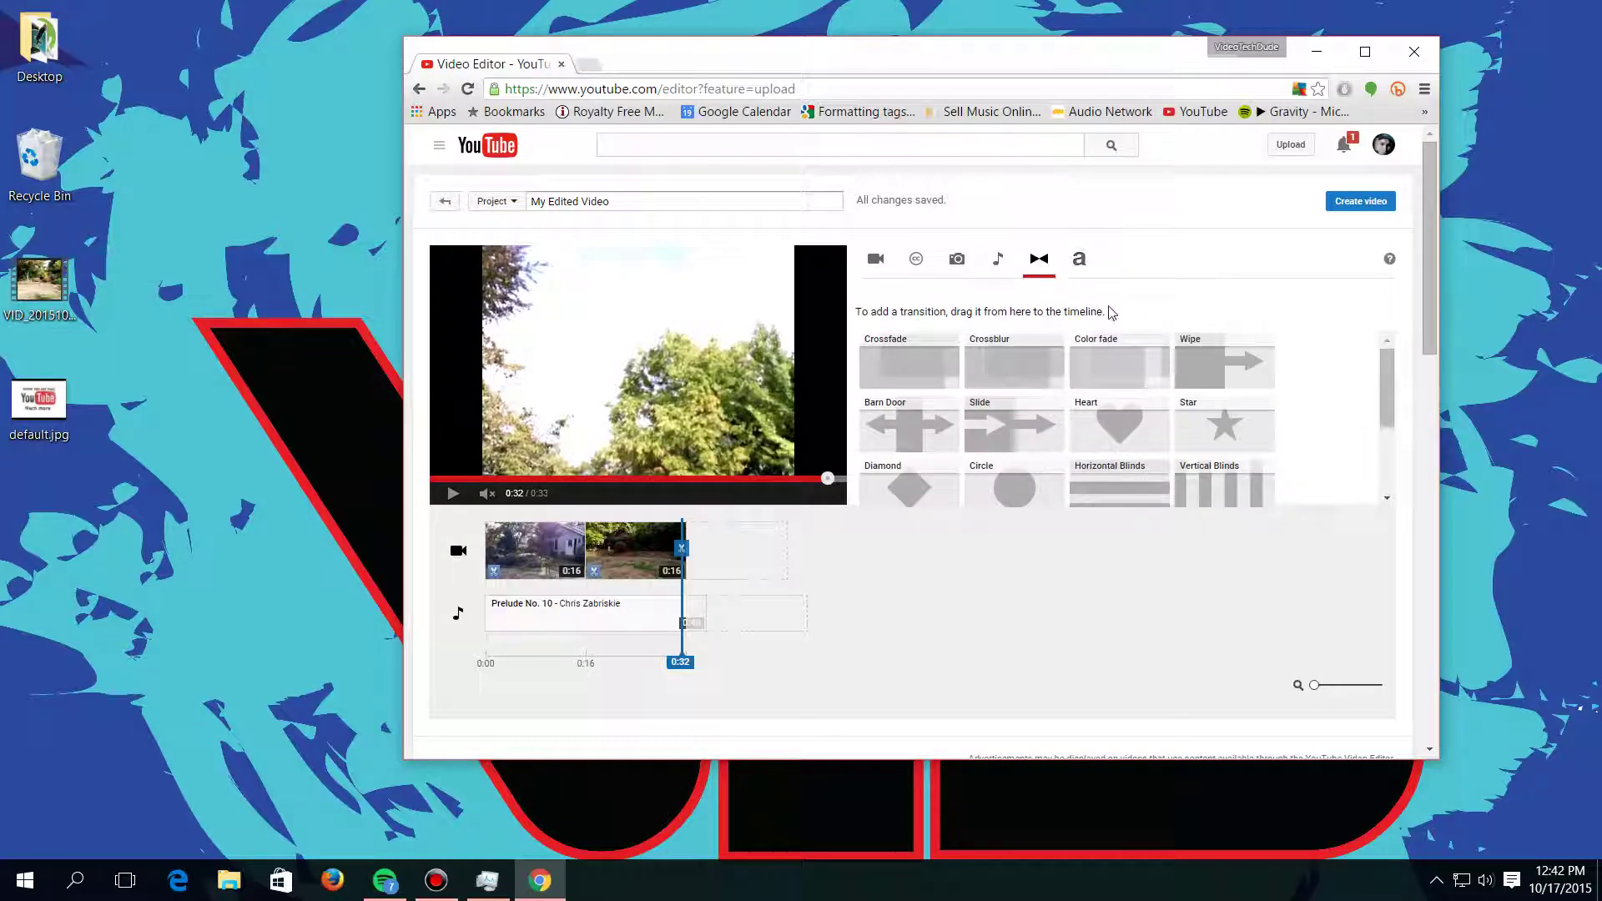
{"action": "left_click", "coordinate": [1079, 267]}
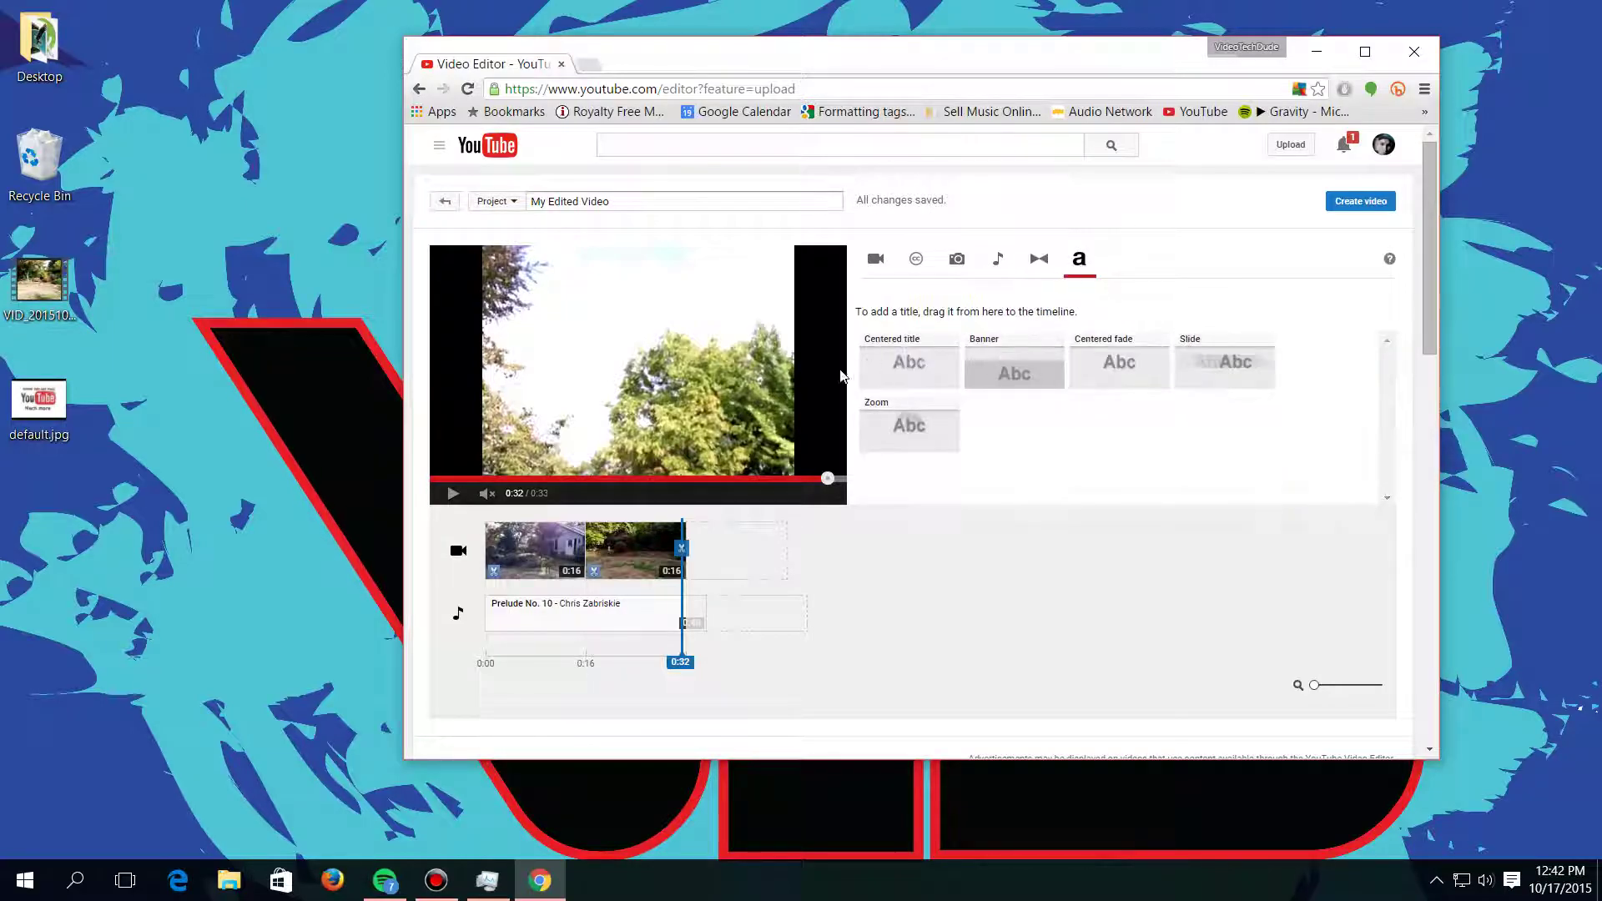
{"action": "mouse_move", "coordinate": [936, 362]}
{"action": "left_mouse_down"}
{"action": "mouse_move", "coordinate": [734, 351]}
{"action": "mouse_move", "coordinate": [889, 350]}
{"action": "mouse_move", "coordinate": [806, 532]}
{"action": "mouse_move", "coordinate": [951, 288]}
{"action": "mouse_move", "coordinate": [932, 359]}
{"action": "left_mouse_up"}
Step: Import default.jpg from the Desktop folder into the editor's photo library
{"action": "left_click", "coordinate": [957, 260]}
{"action": "left_click", "coordinate": [1139, 390]}
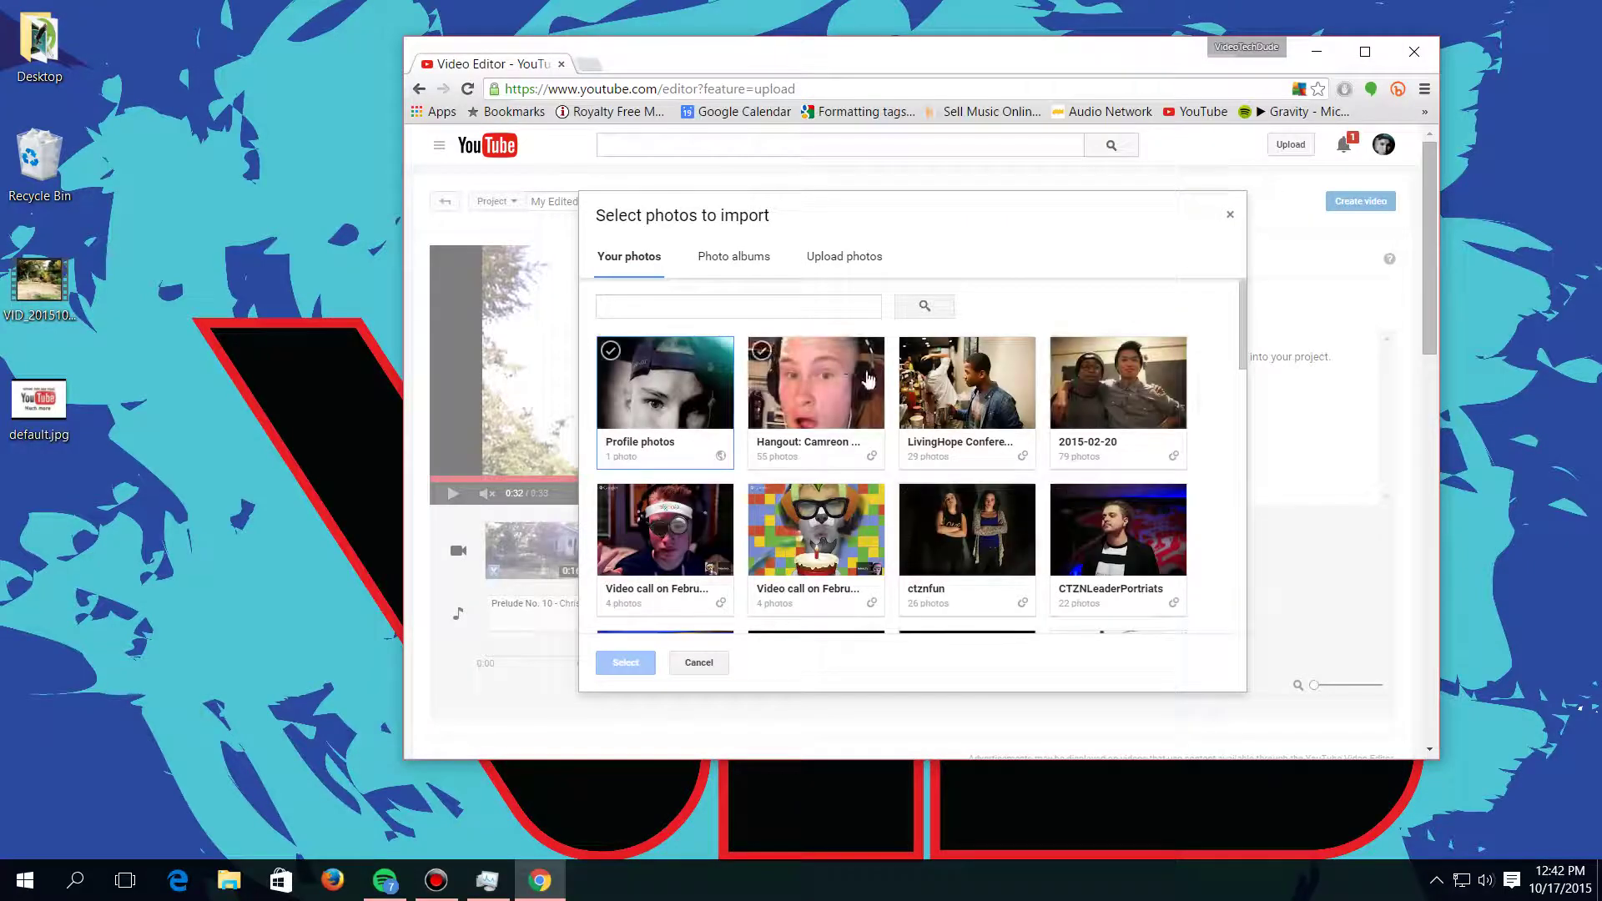
{"action": "scroll", "coordinate": [890, 361], "scroll_direction": "down", "scroll_amount": 3}
{"action": "scroll", "coordinate": [889, 362], "scroll_direction": "down", "scroll_amount": 5}
{"action": "scroll", "coordinate": [892, 359], "scroll_direction": "up", "scroll_amount": 10}
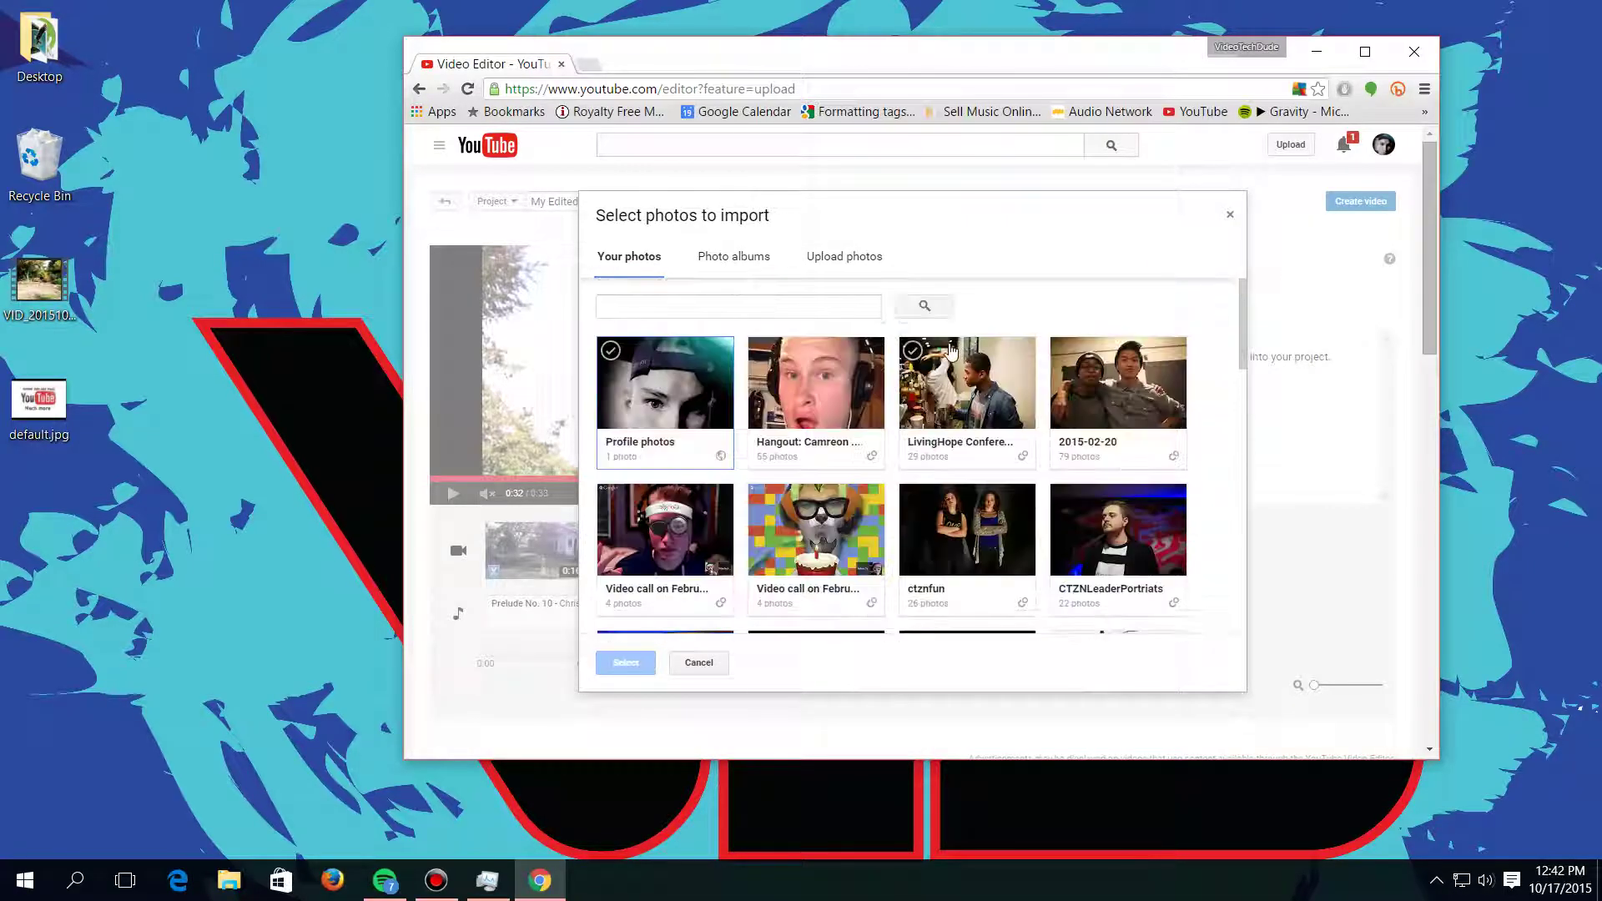
{"action": "scroll", "coordinate": [904, 357], "scroll_direction": "down", "scroll_amount": 5}
{"action": "left_click", "coordinate": [828, 256]}
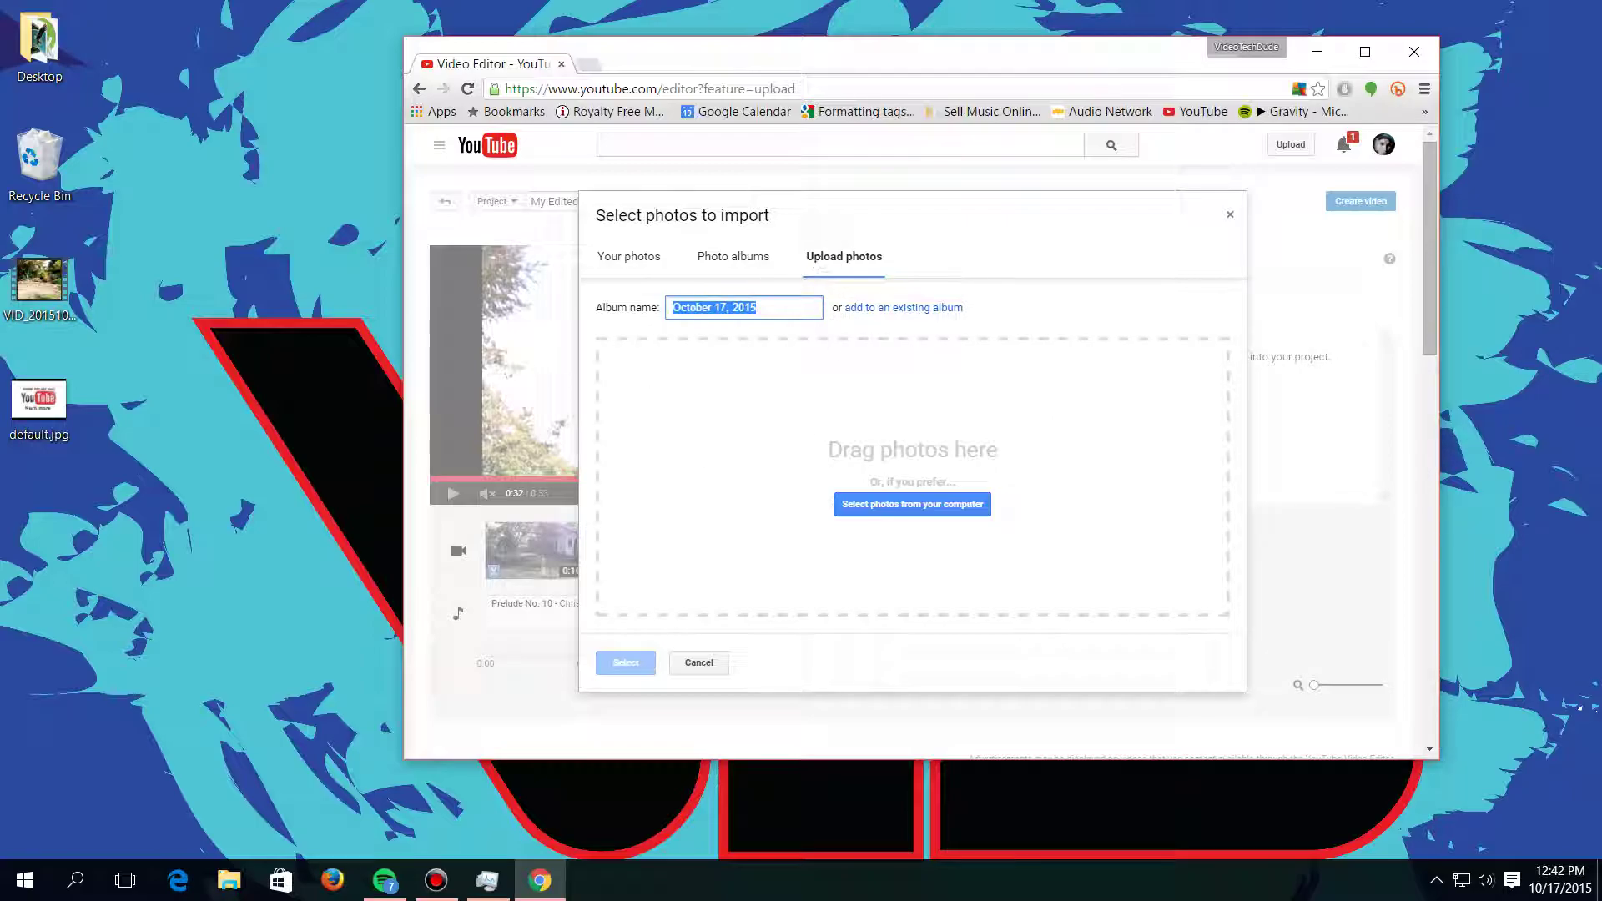
{"action": "left_click", "coordinate": [897, 503]}
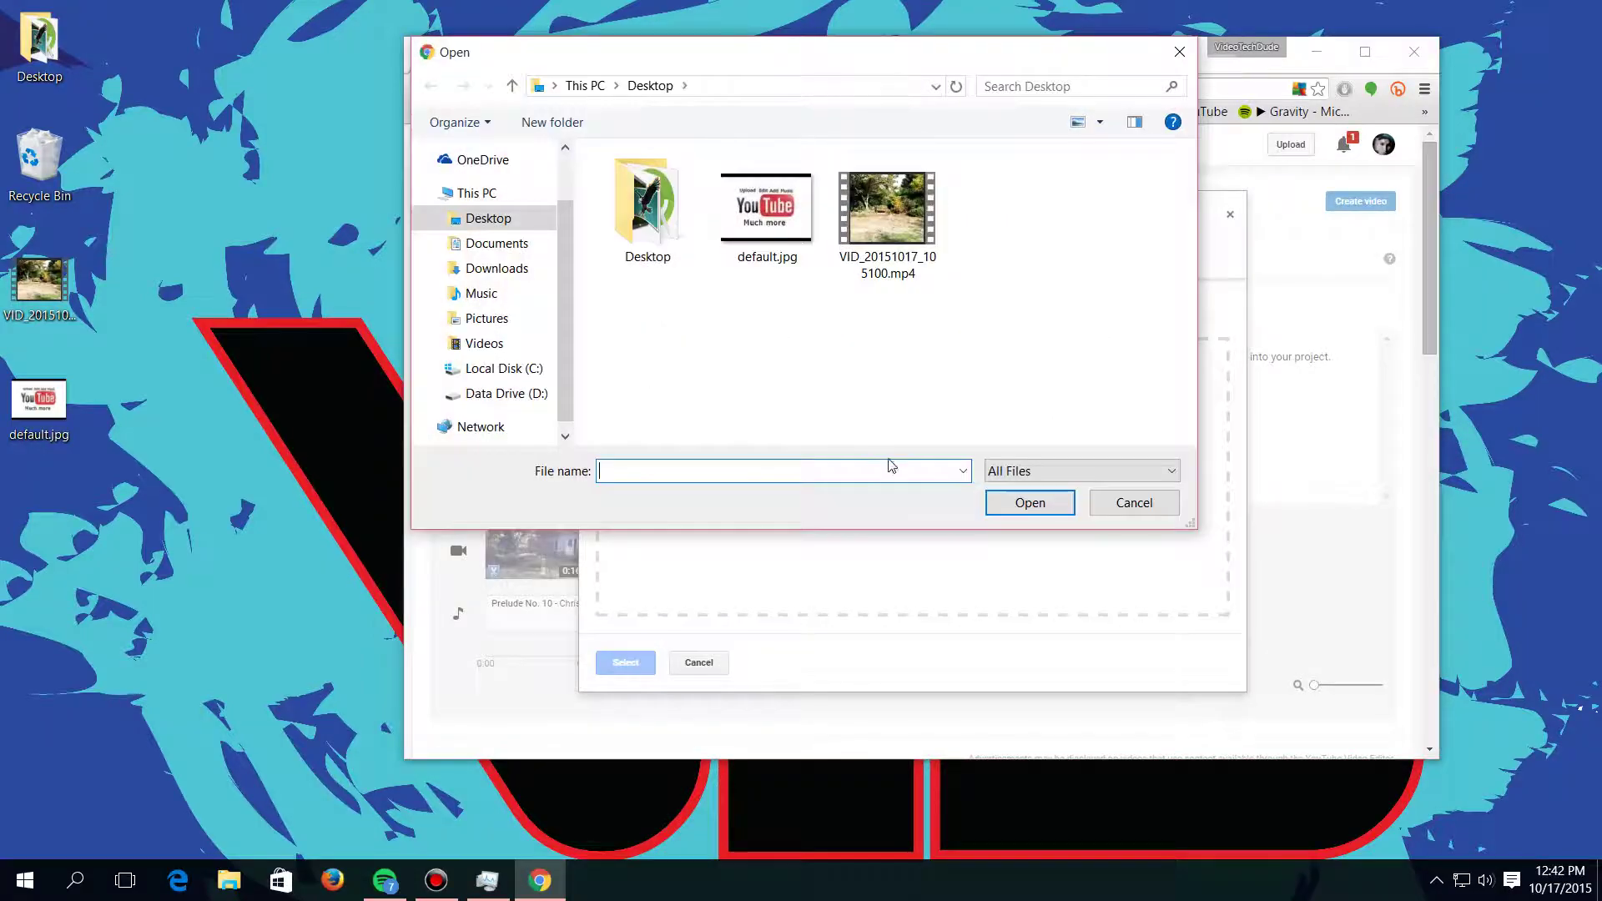
{"action": "left_click", "coordinate": [769, 265]}
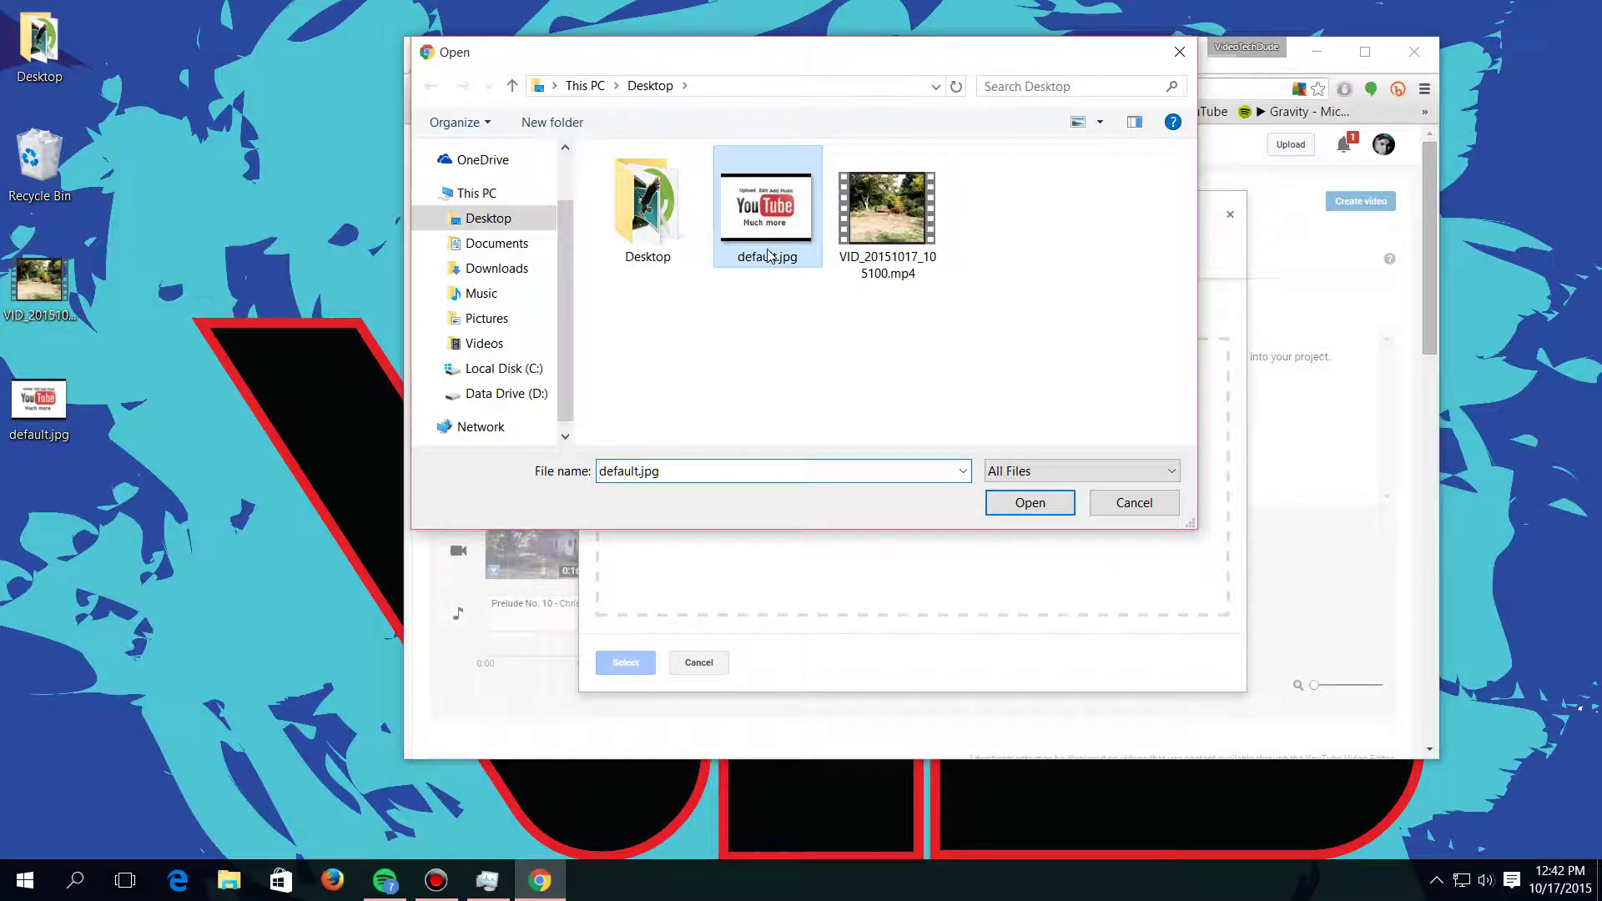
{"action": "left_click", "coordinate": [1007, 504]}
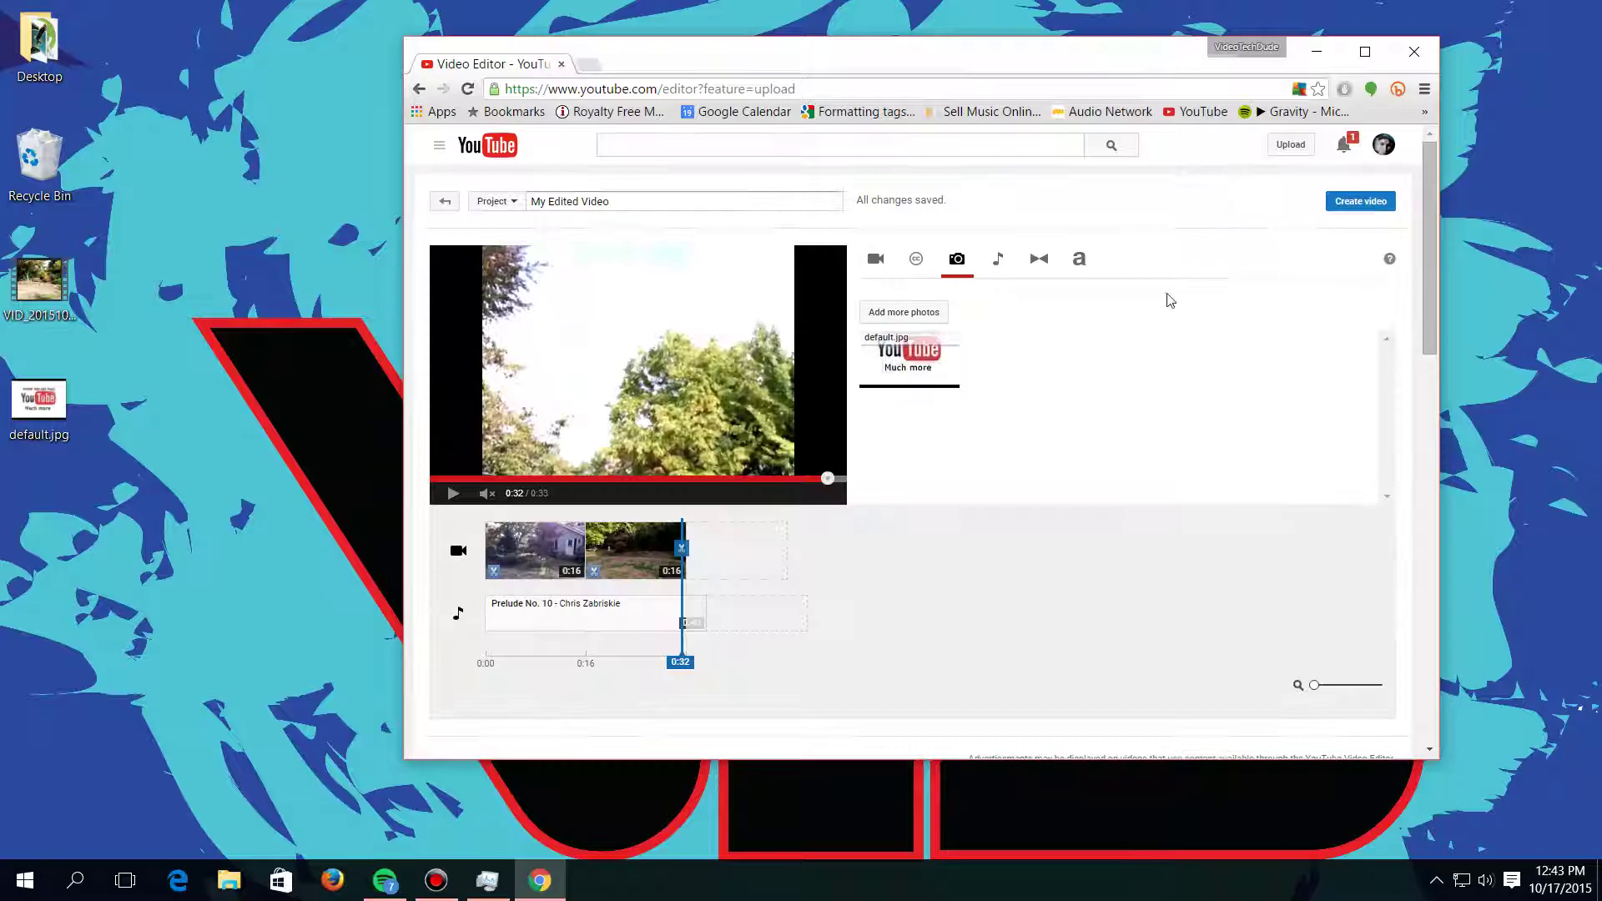
Step: Add default.jpg as a 0:05 clip at the timeline's end and retitle the project 'Custom video'
{"action": "left_click_drag", "start_coordinate": [923, 365], "coordinate": [733, 554]}
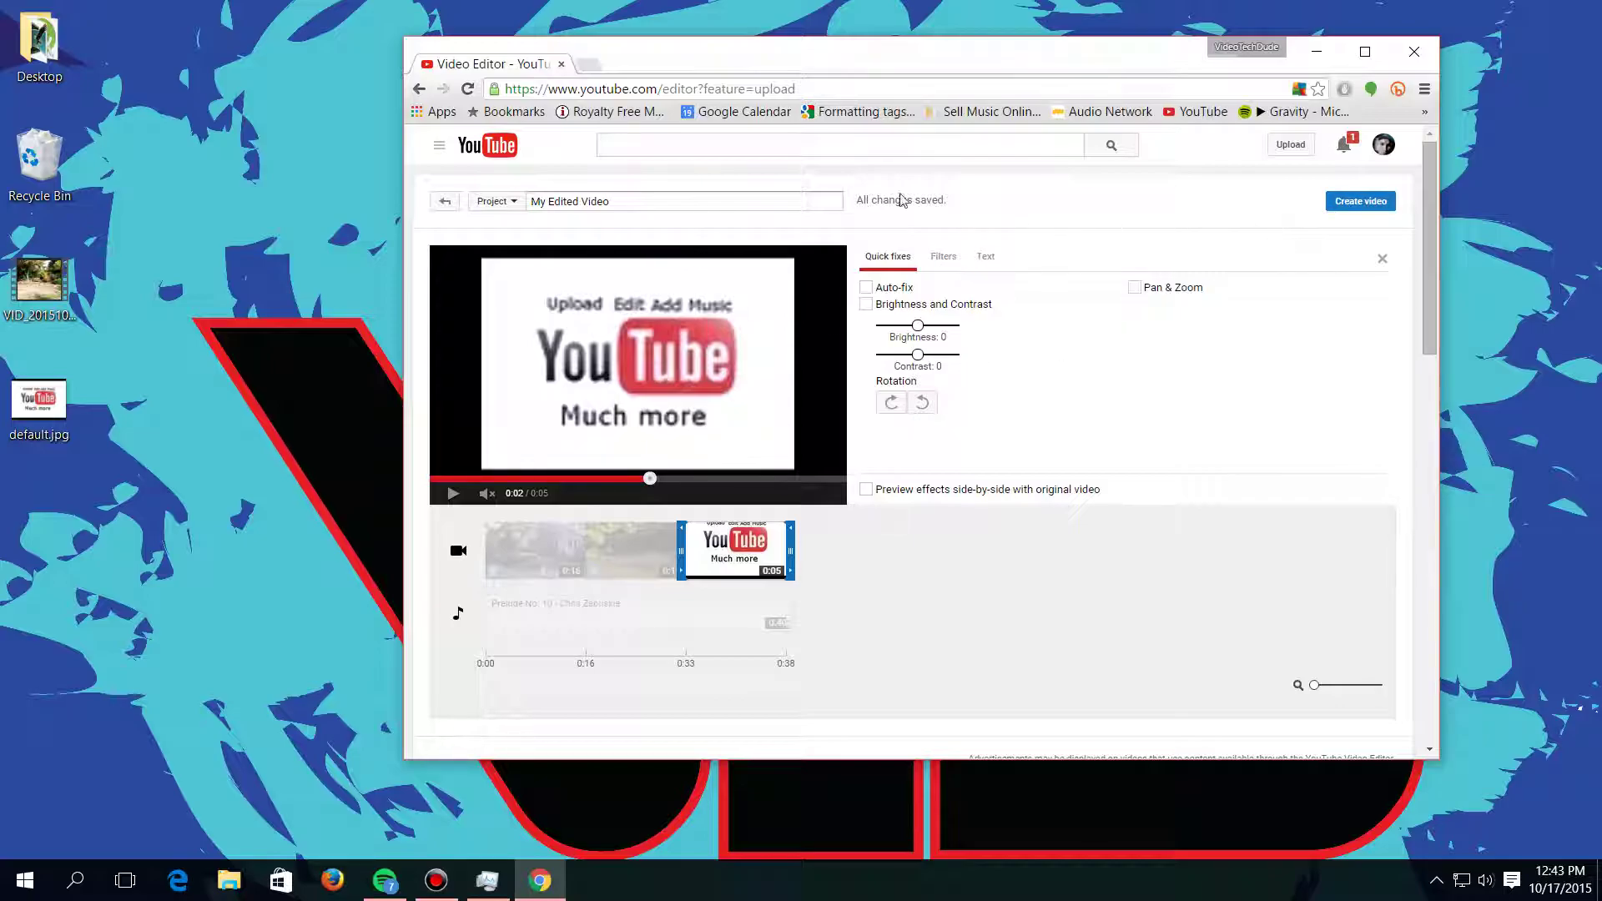
{"action": "left_click", "coordinate": [496, 202]}
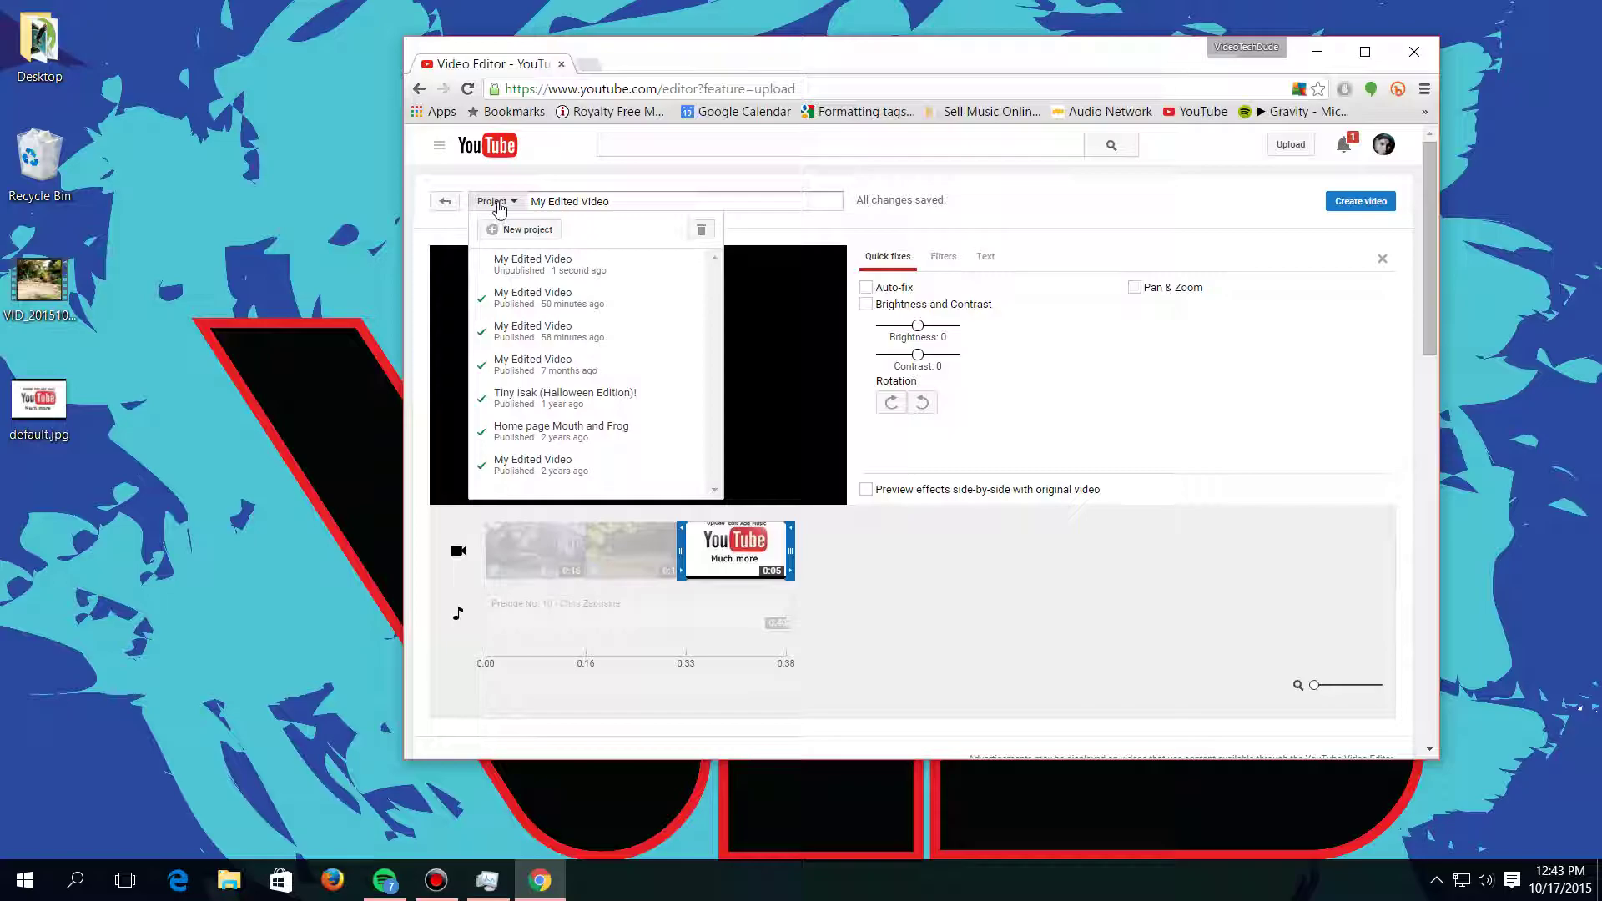
{"action": "left_click", "coordinate": [510, 209]}
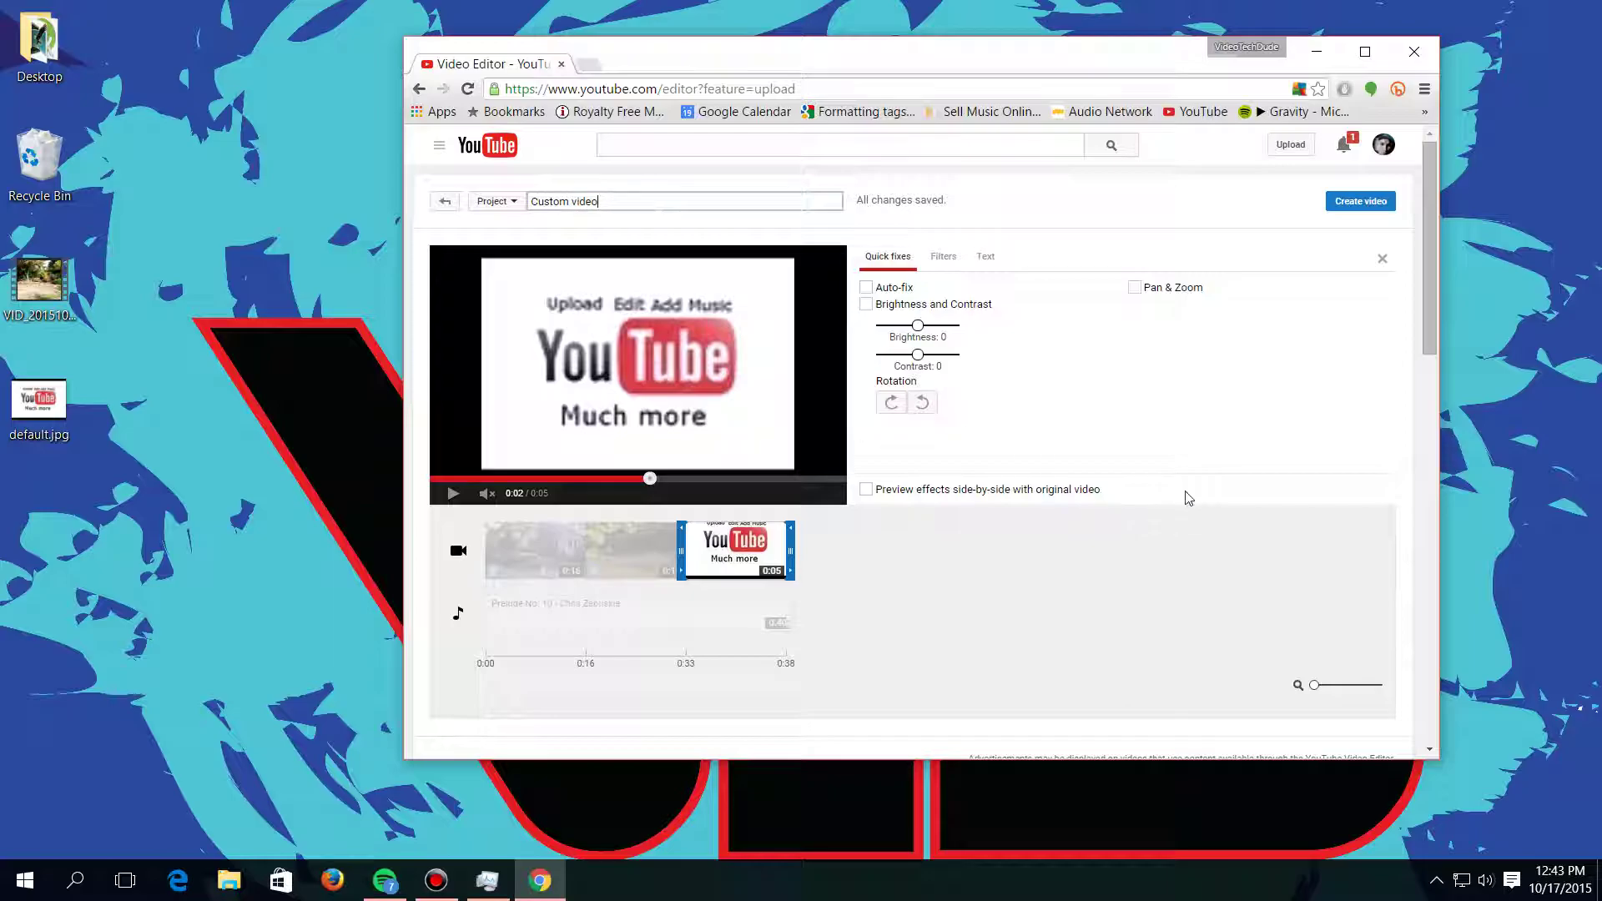
Step: Render the project as the new video 'Custom video' and start editing its description
{"action": "left_click", "coordinate": [1372, 198]}
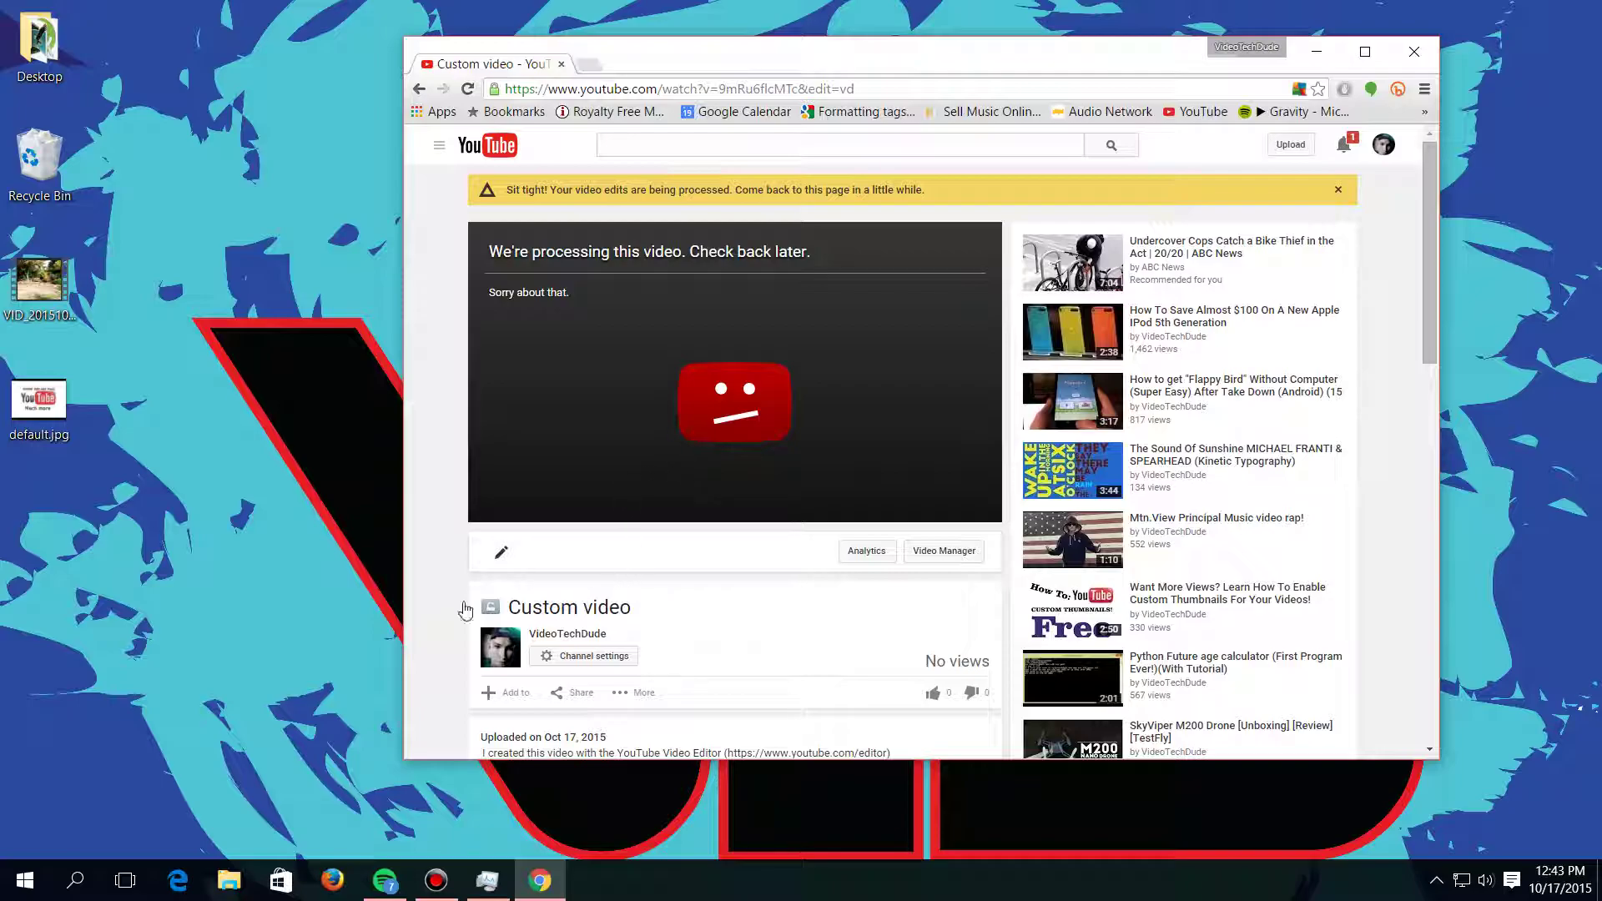
{"action": "mouse_move", "coordinate": [497, 613]}
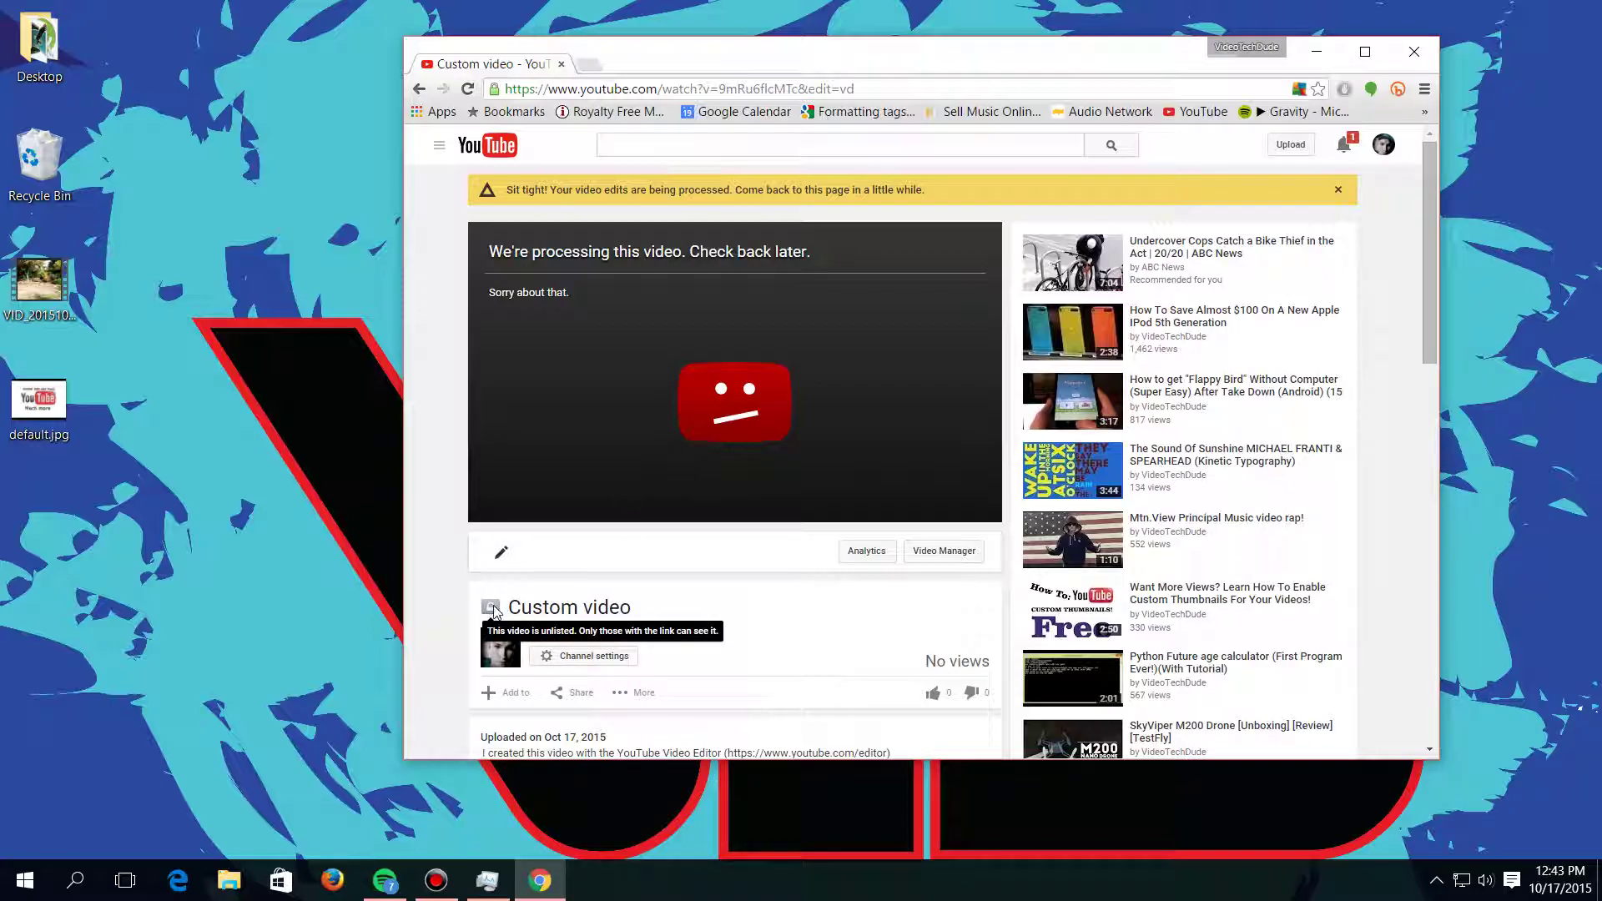
{"action": "left_click", "coordinate": [584, 753]}
{"action": "scroll", "coordinate": [567, 334], "scroll_direction": "up", "scroll_amount": 3}
Step: Switch privacy to Public, back to Unlisted, then save the description and privacy settings
{"action": "left_click", "coordinate": [520, 492]}
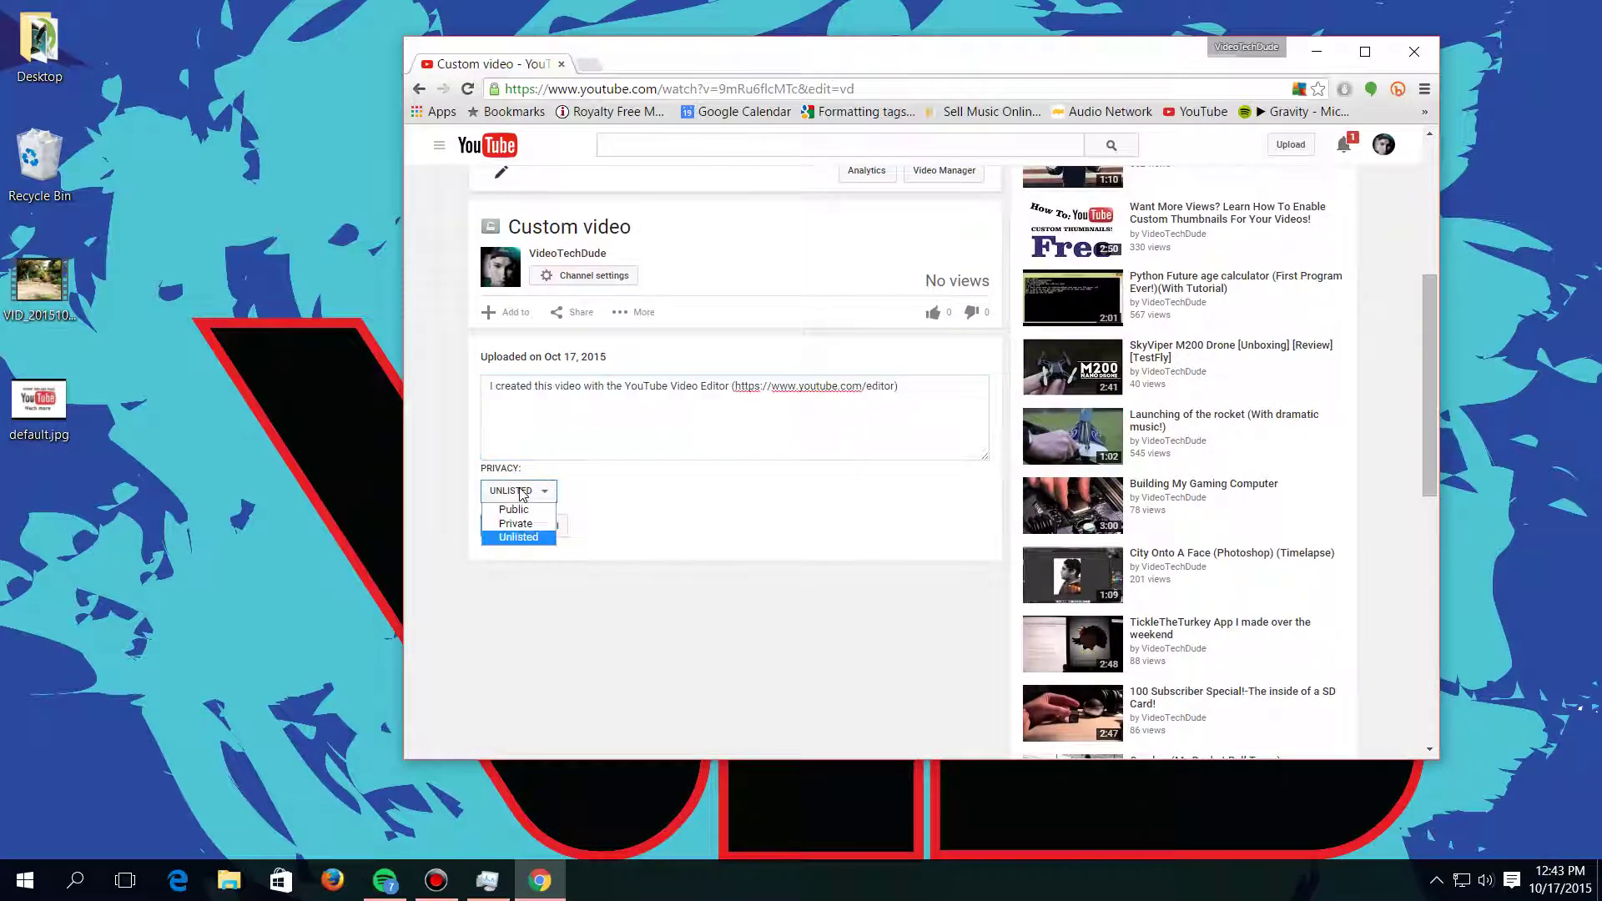
{"action": "left_click", "coordinate": [534, 511]}
{"action": "left_click", "coordinate": [520, 498]}
{"action": "left_click", "coordinate": [520, 522]}
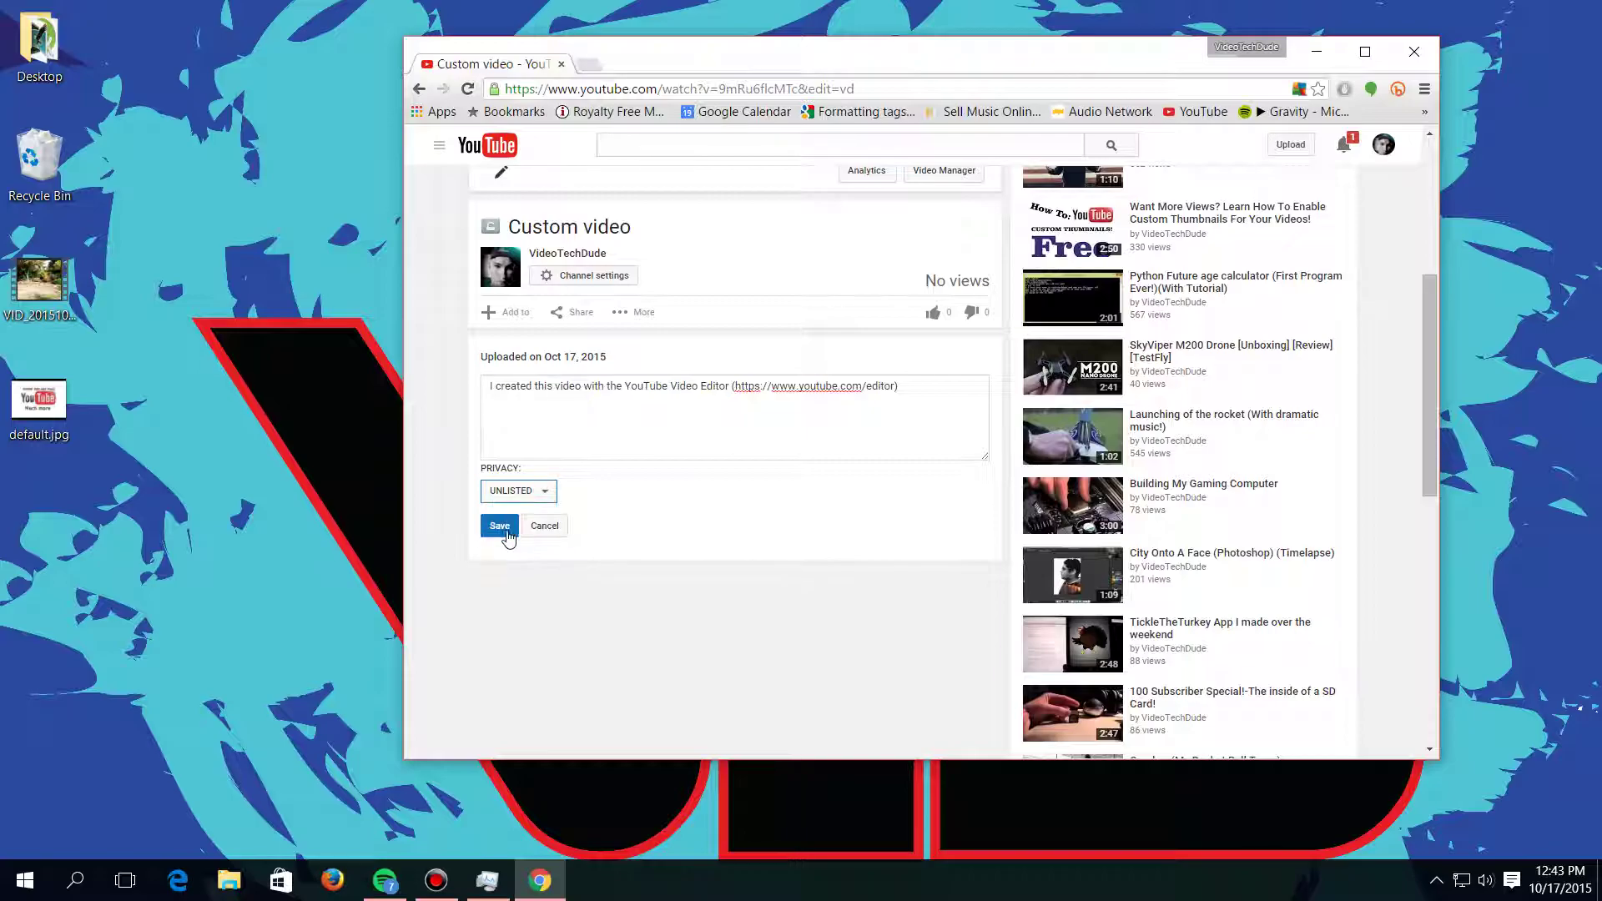
{"action": "left_click", "coordinate": [499, 526]}
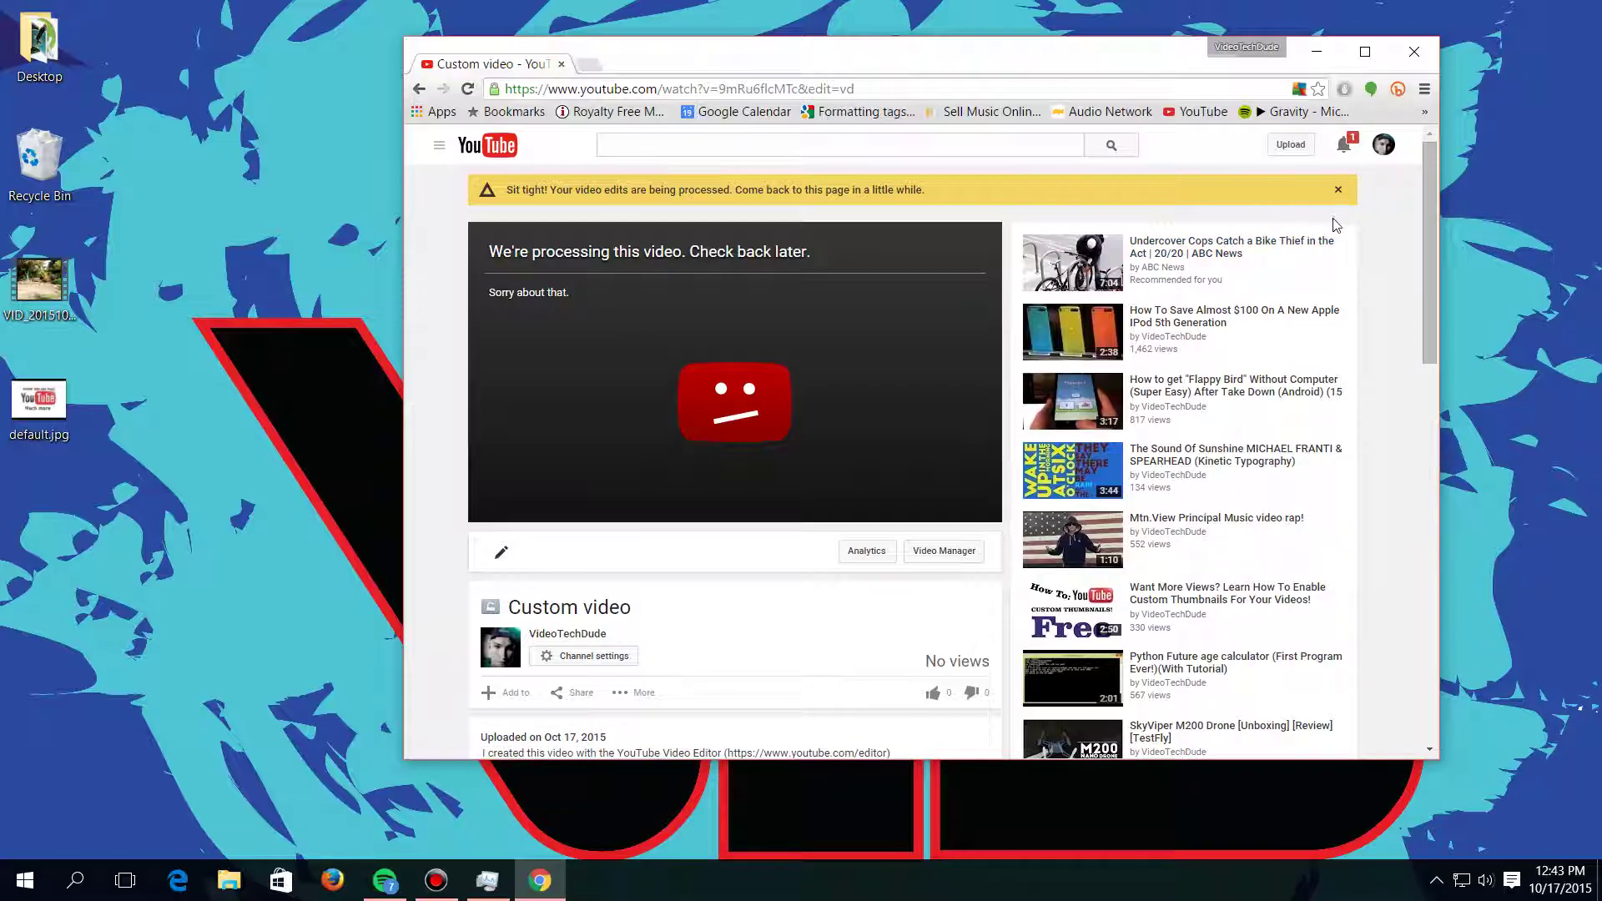
Step: Dismiss the processing notice and go to Creator Studio from the account menu
{"action": "left_click", "coordinate": [1338, 188]}
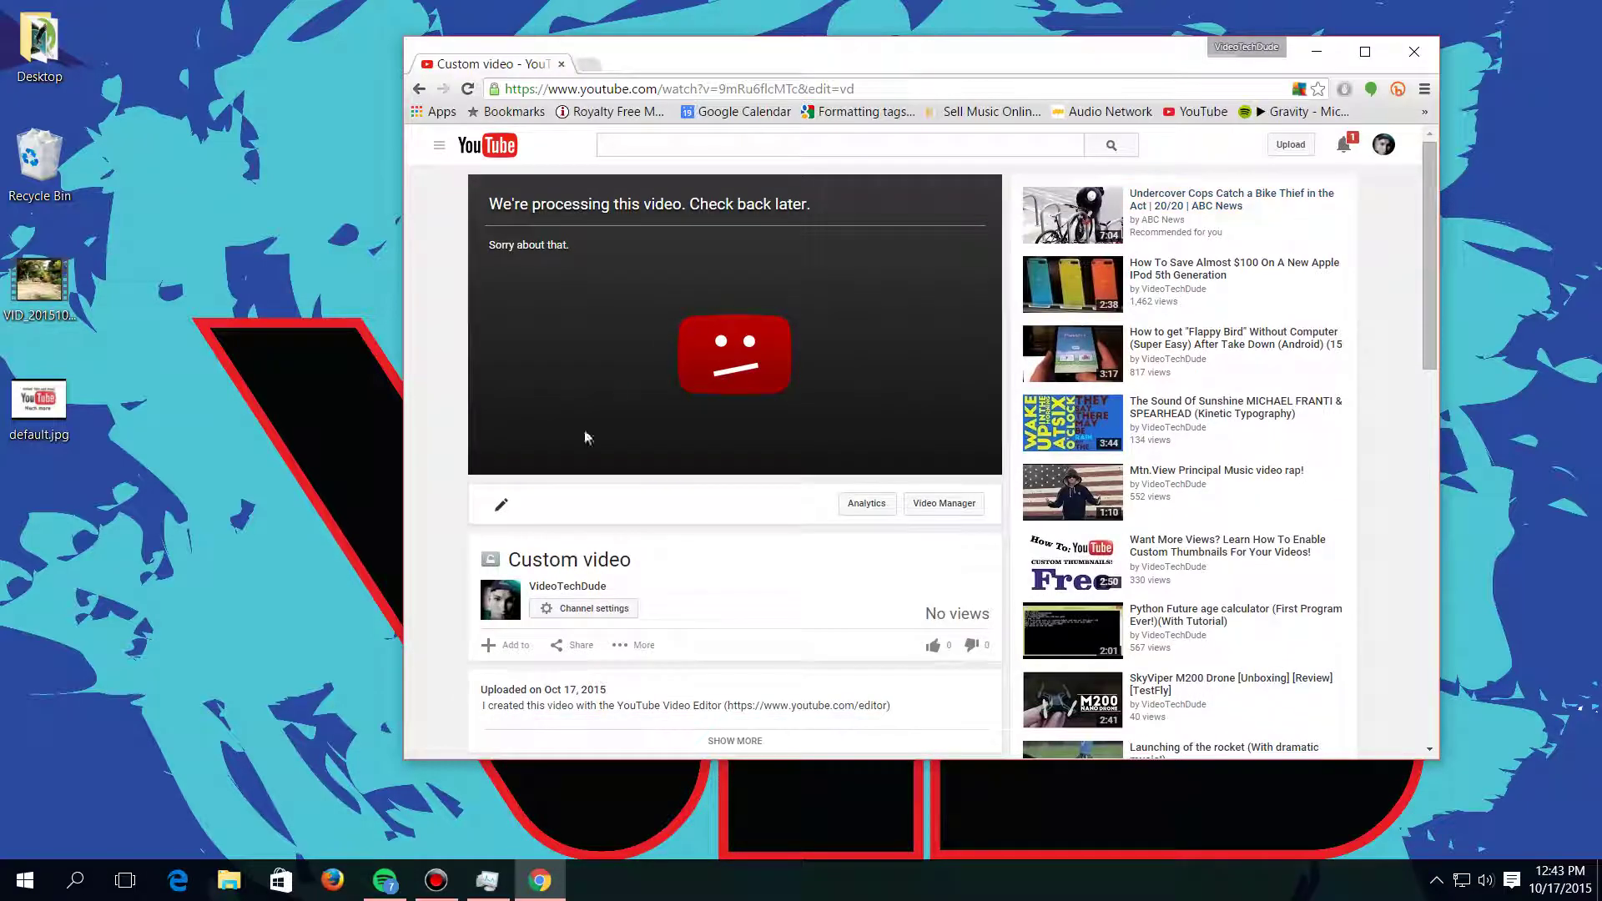
{"action": "scroll", "coordinate": [645, 602], "scroll_direction": "down", "scroll_amount": 3}
{"action": "scroll", "coordinate": [647, 590], "scroll_direction": "up", "scroll_amount": 3}
{"action": "left_click", "coordinate": [1393, 143]}
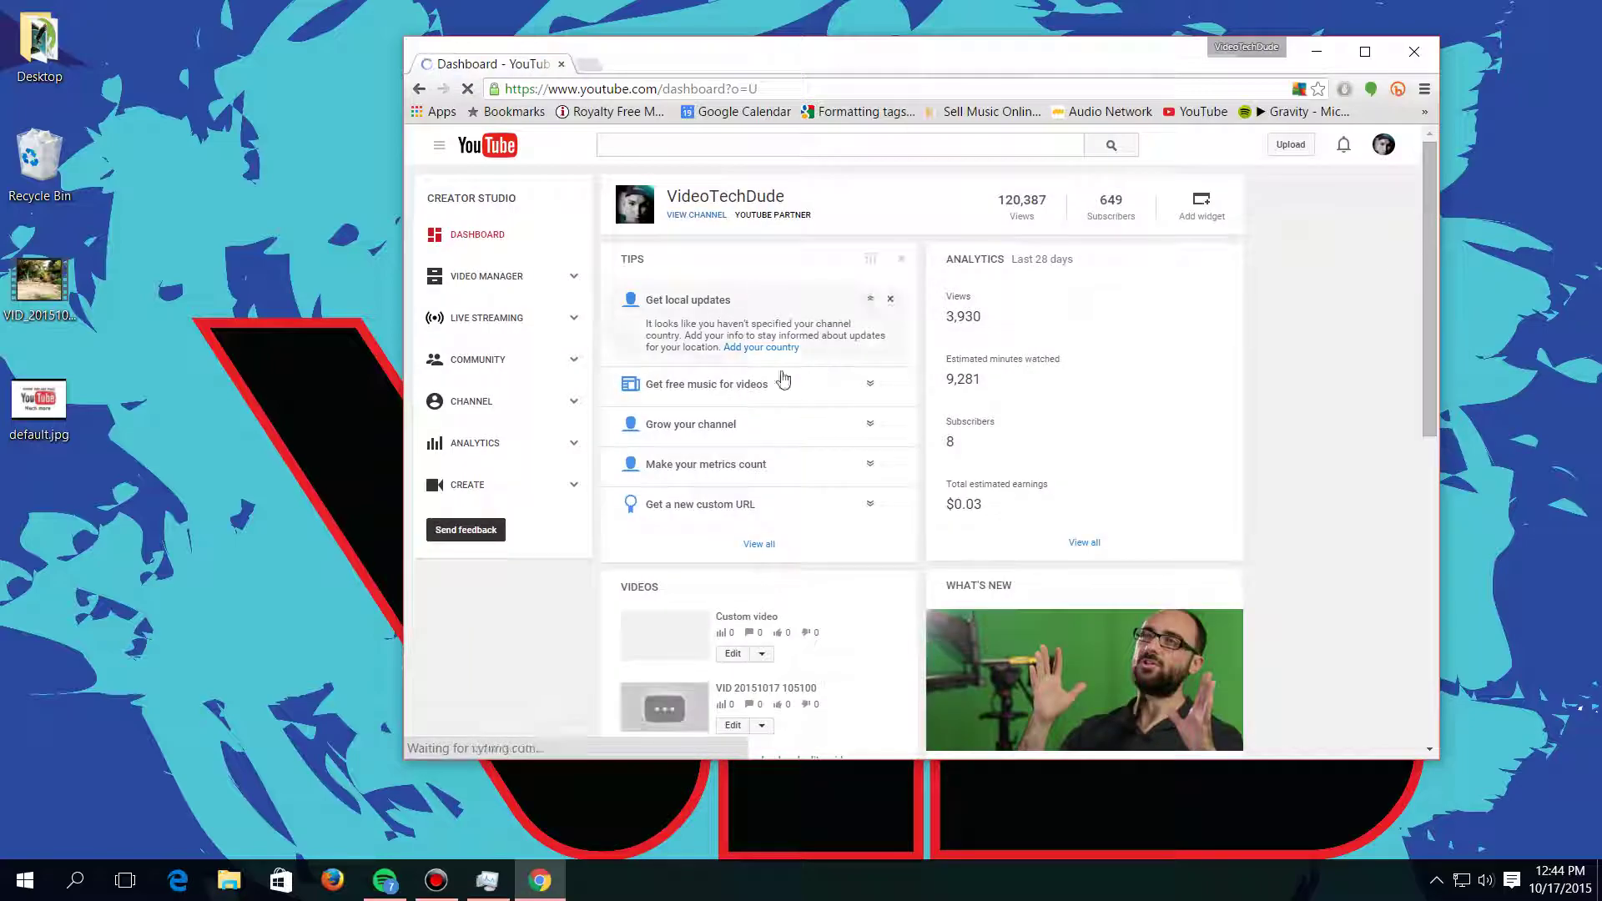
{"action": "scroll", "coordinate": [646, 516], "scroll_direction": "down", "scroll_amount": 5}
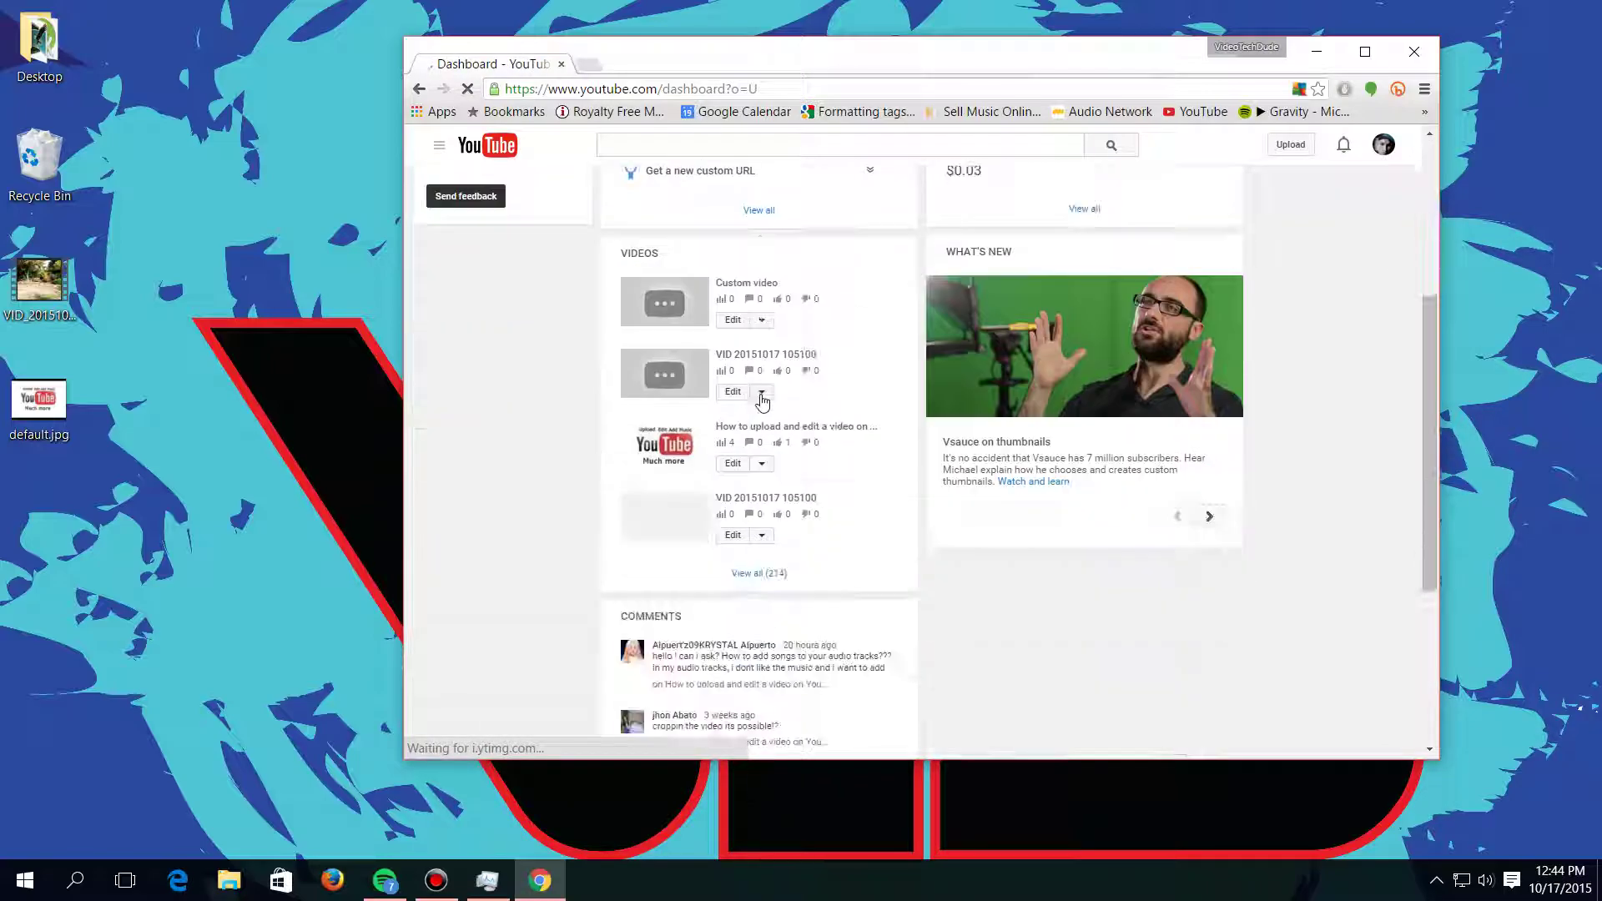
Step: Open My Edited Video from the full list of 214 uploads and pause it
{"action": "left_click", "coordinate": [758, 574]}
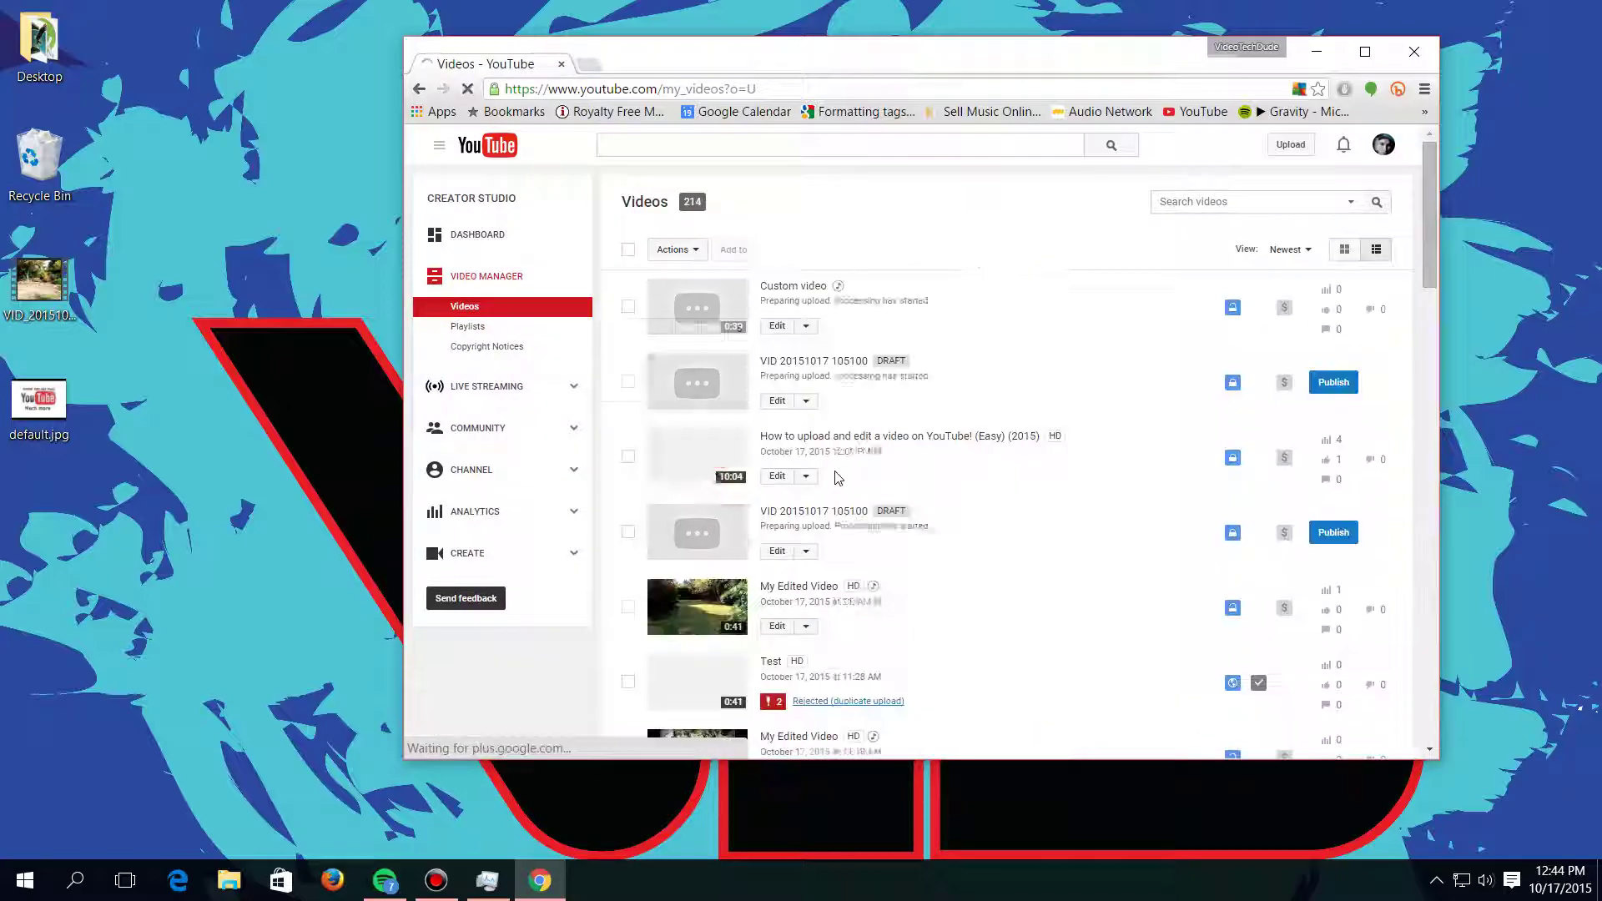
{"action": "scroll", "coordinate": [735, 471], "scroll_direction": "down", "scroll_amount": 3}
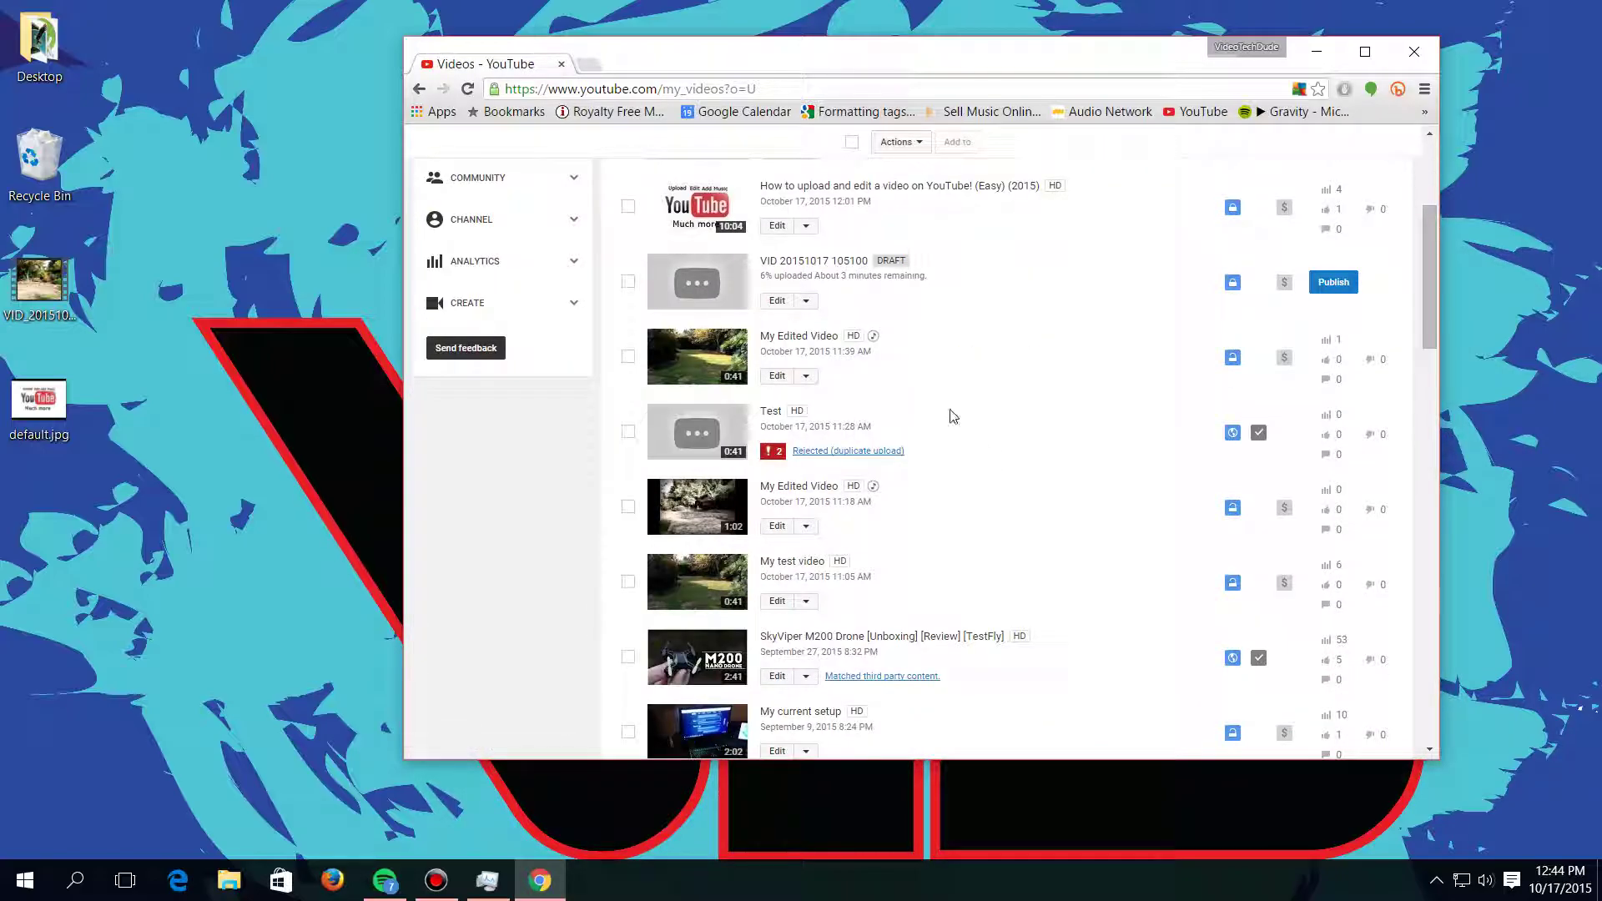
{"action": "left_click", "coordinate": [820, 338]}
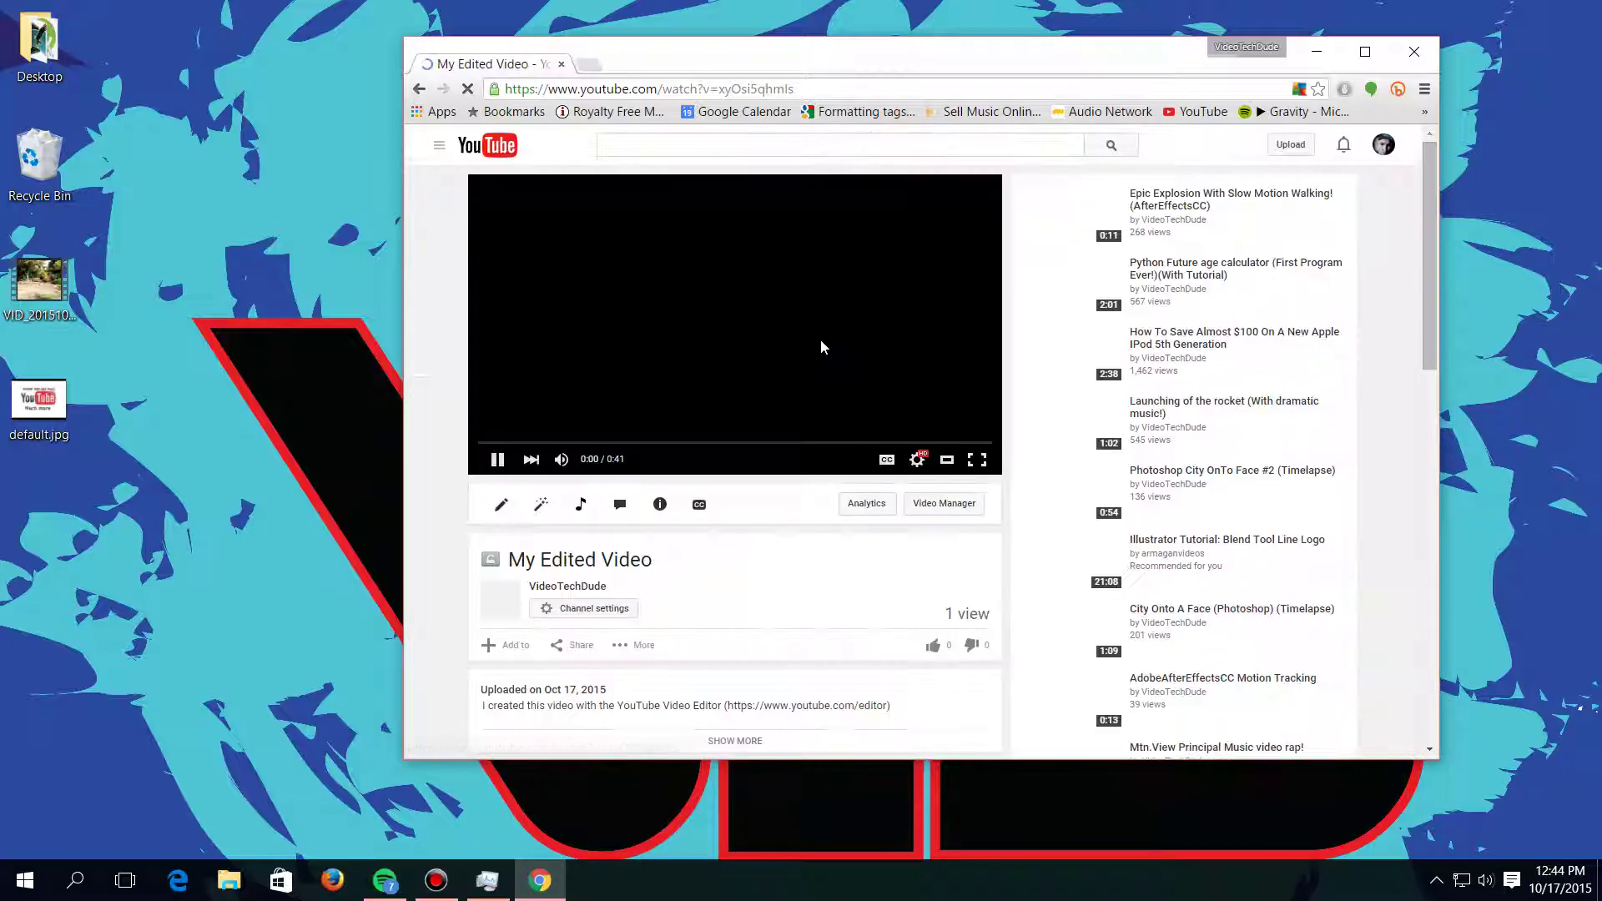
{"action": "left_click", "coordinate": [483, 464]}
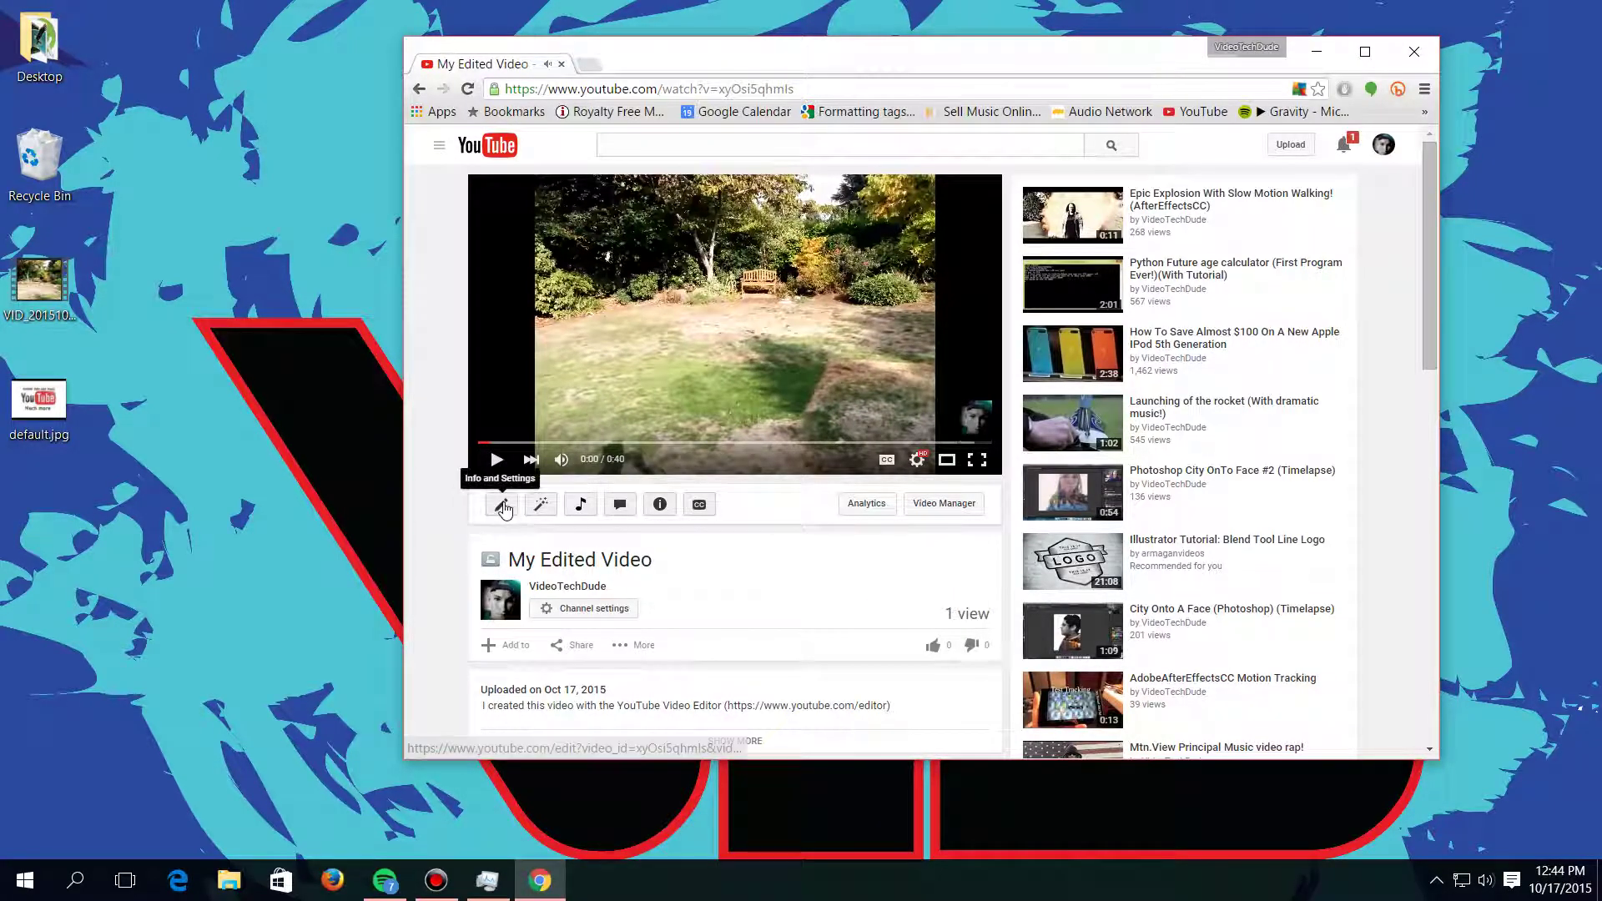
Step: Apply Stabilize to My Edited Video in Enhancements, then head for the Audio settings
{"action": "left_click", "coordinate": [552, 510]}
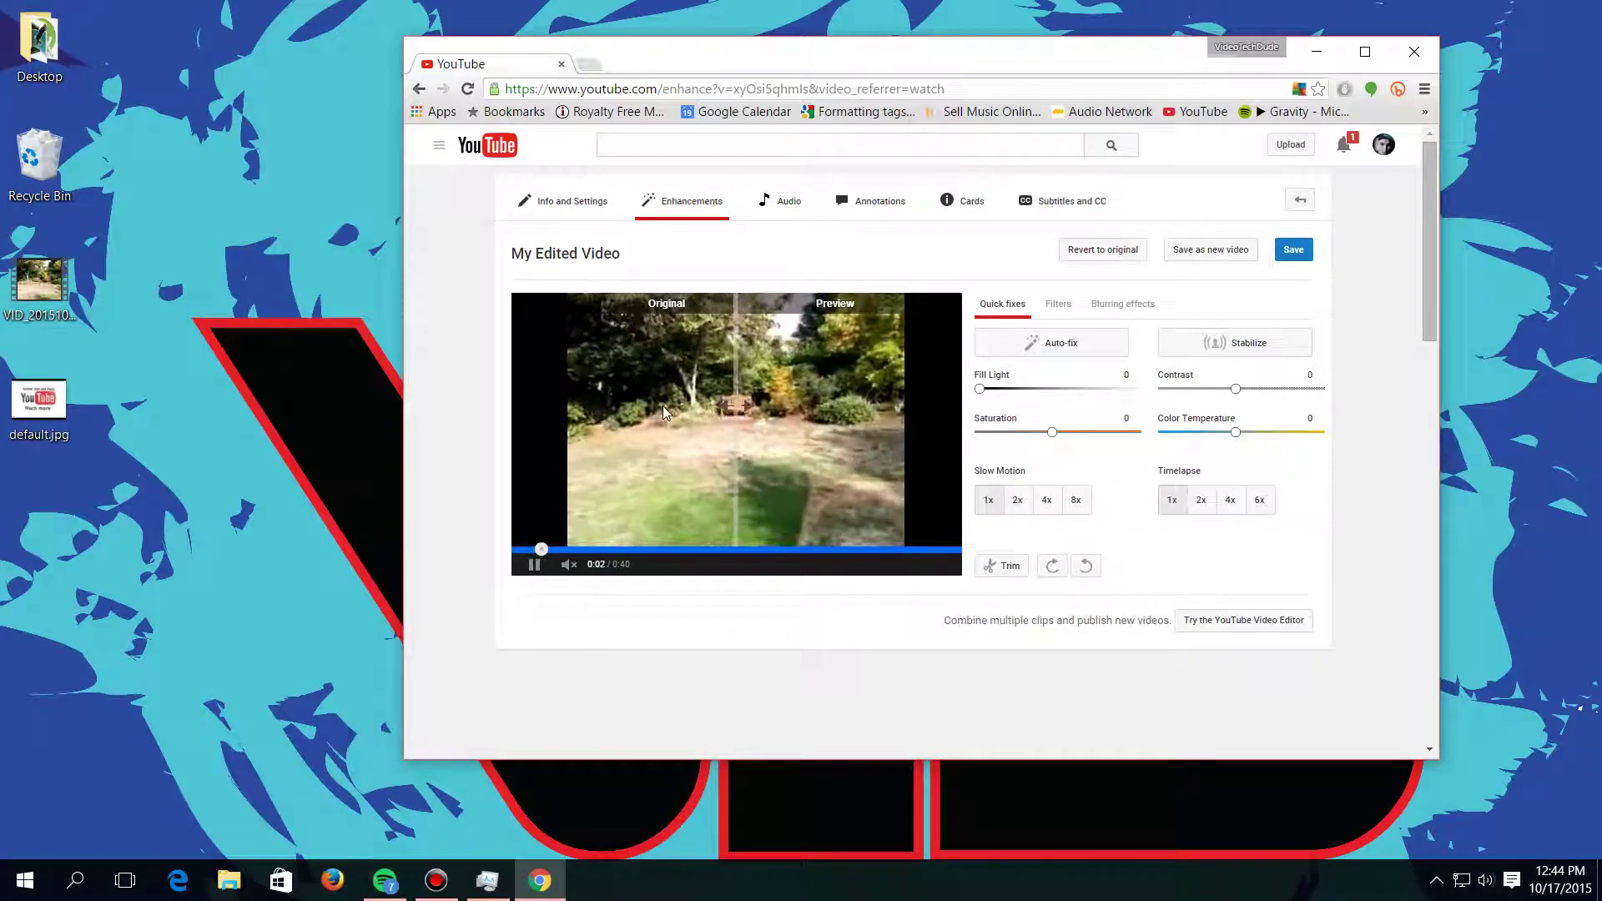
{"action": "left_click", "coordinate": [618, 406]}
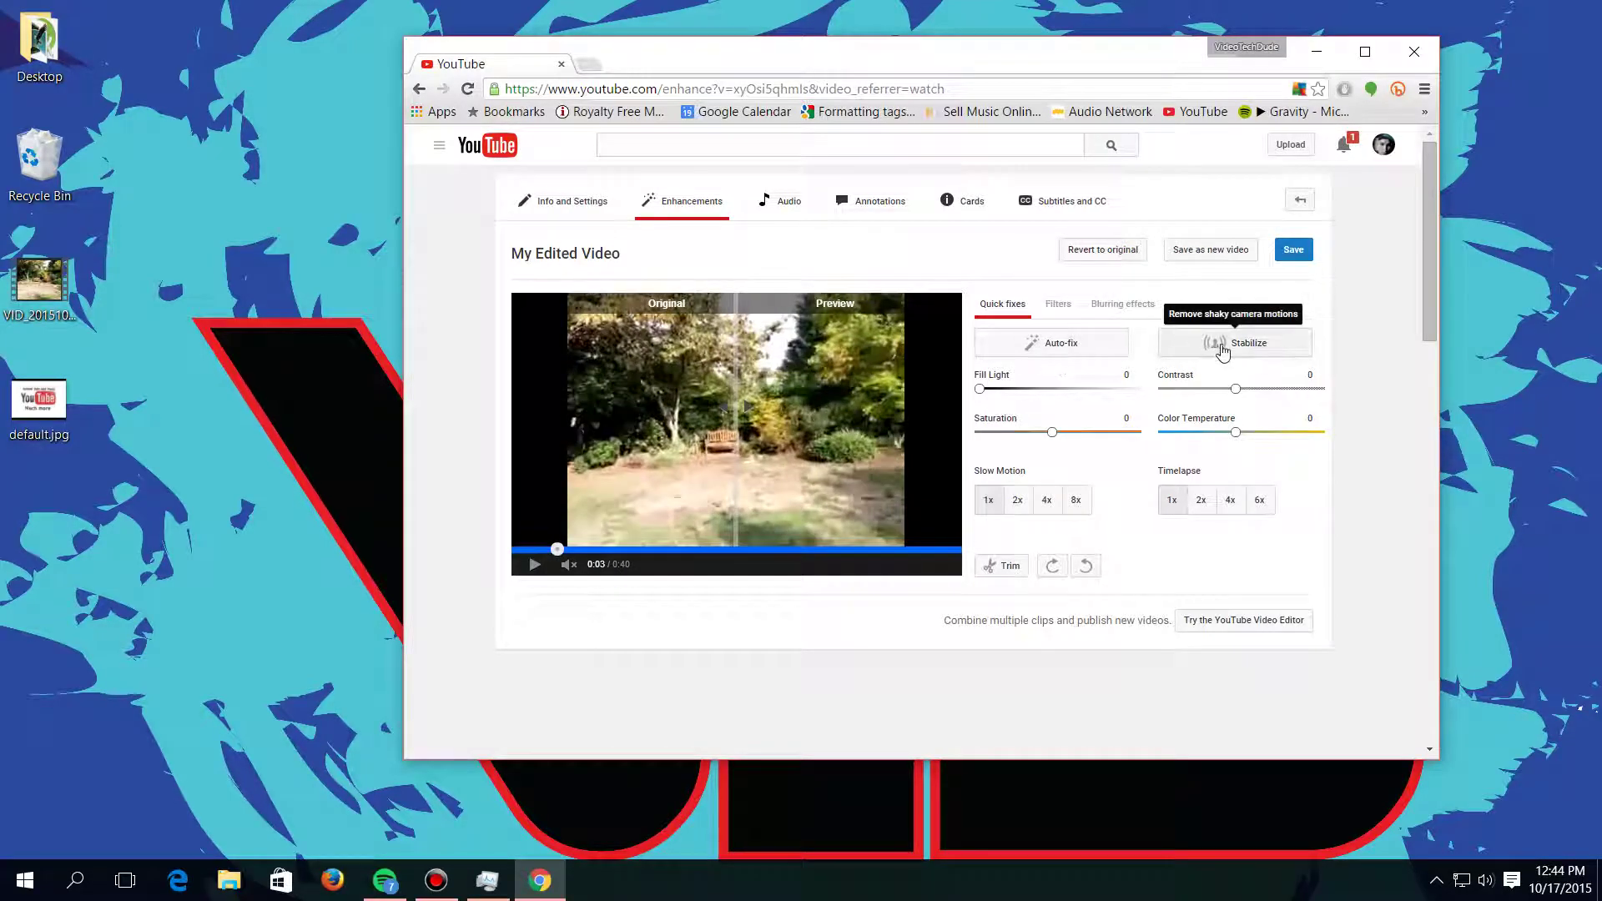
{"action": "left_click", "coordinate": [1223, 351]}
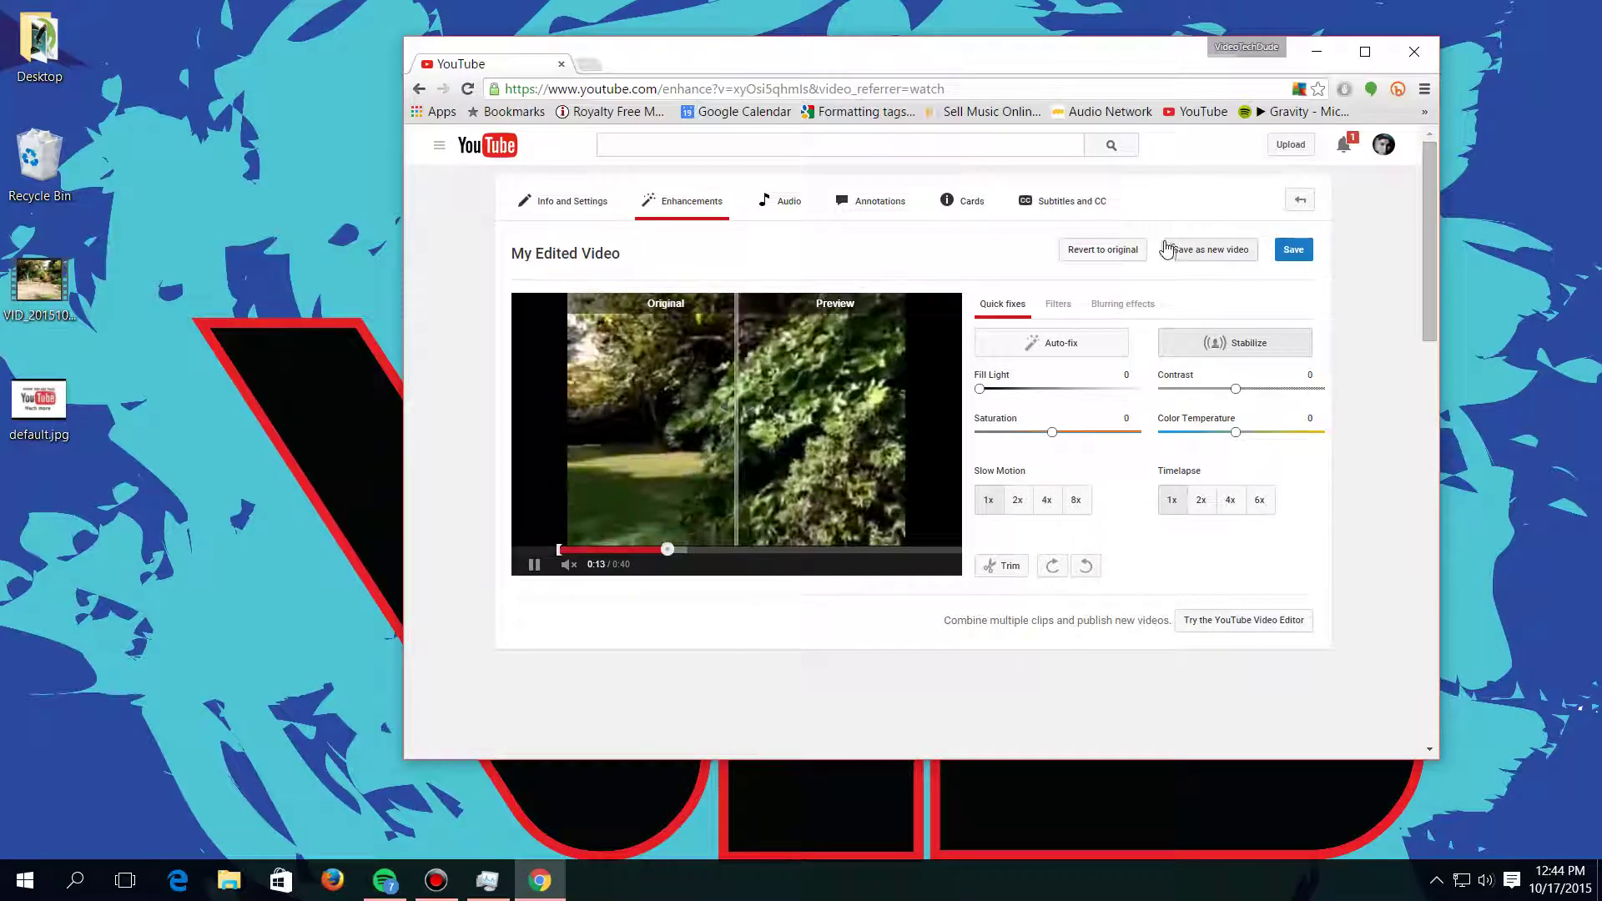
{"action": "left_click", "coordinate": [784, 201]}
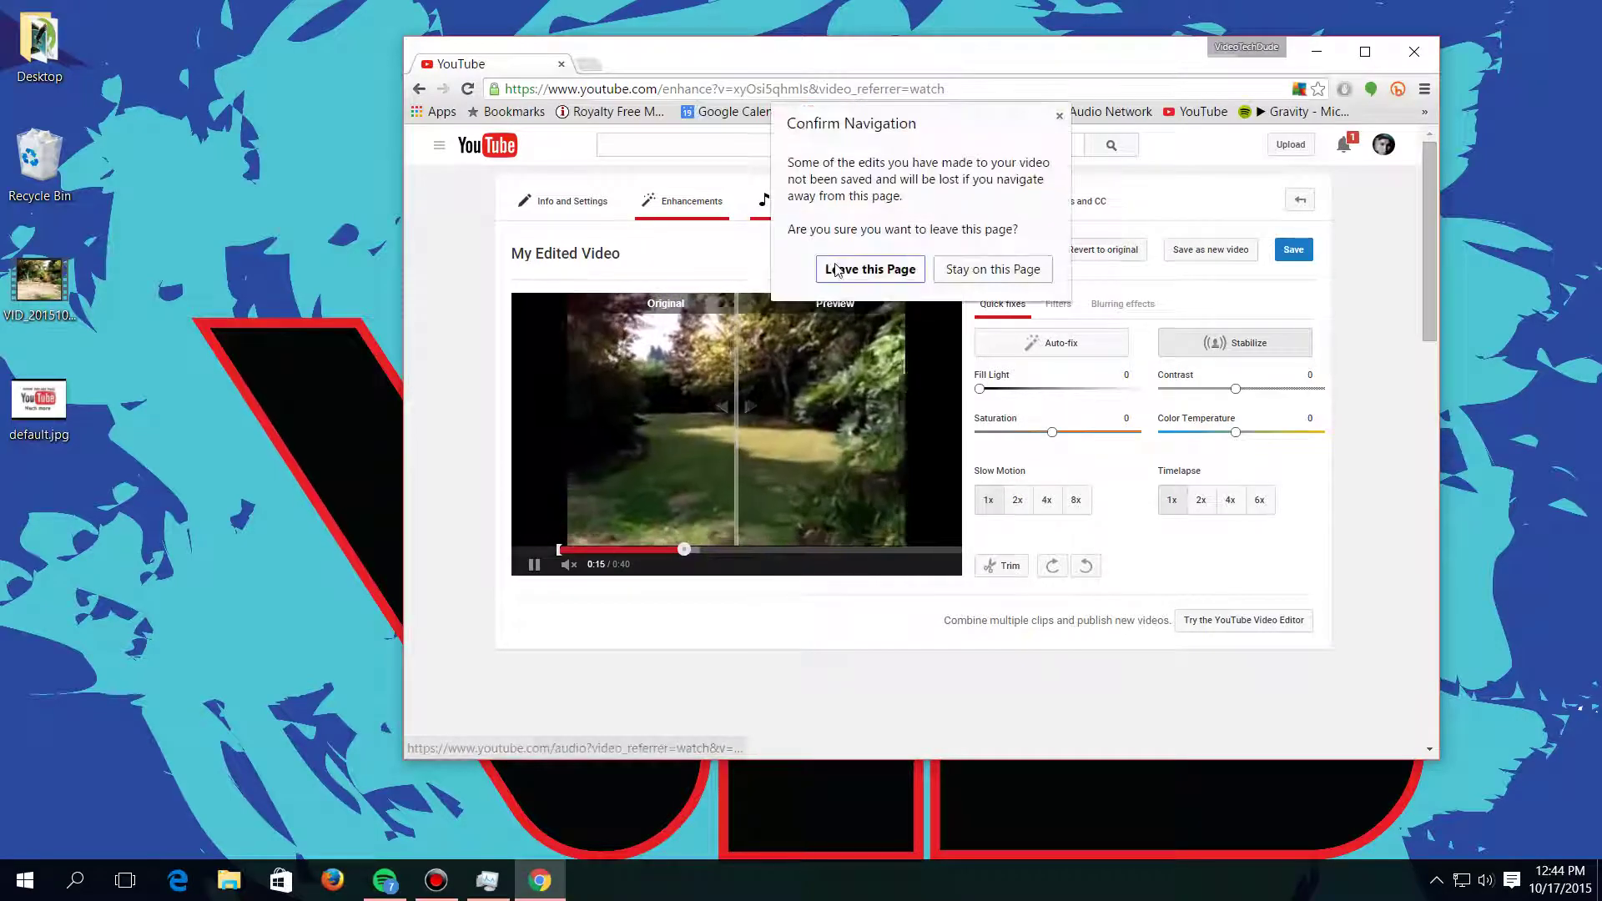
Step: Leave Enhancements despite unsaved edits and go to the Annotations editor
{"action": "left_click", "coordinate": [958, 269]}
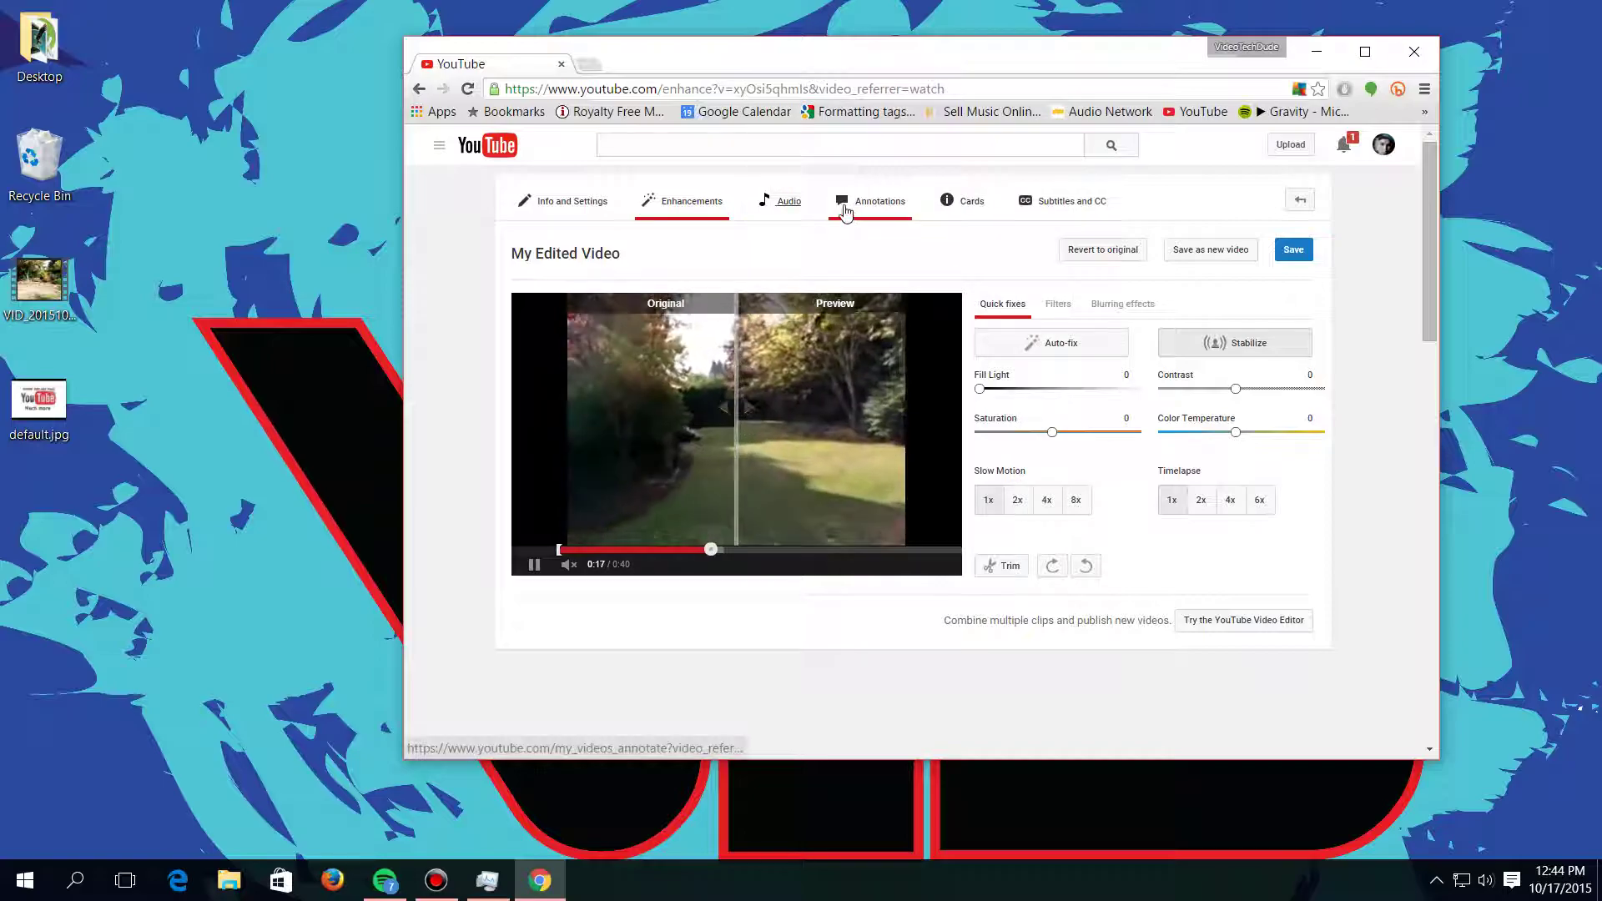
{"action": "left_click", "coordinate": [878, 201]}
{"action": "left_click", "coordinate": [867, 294]}
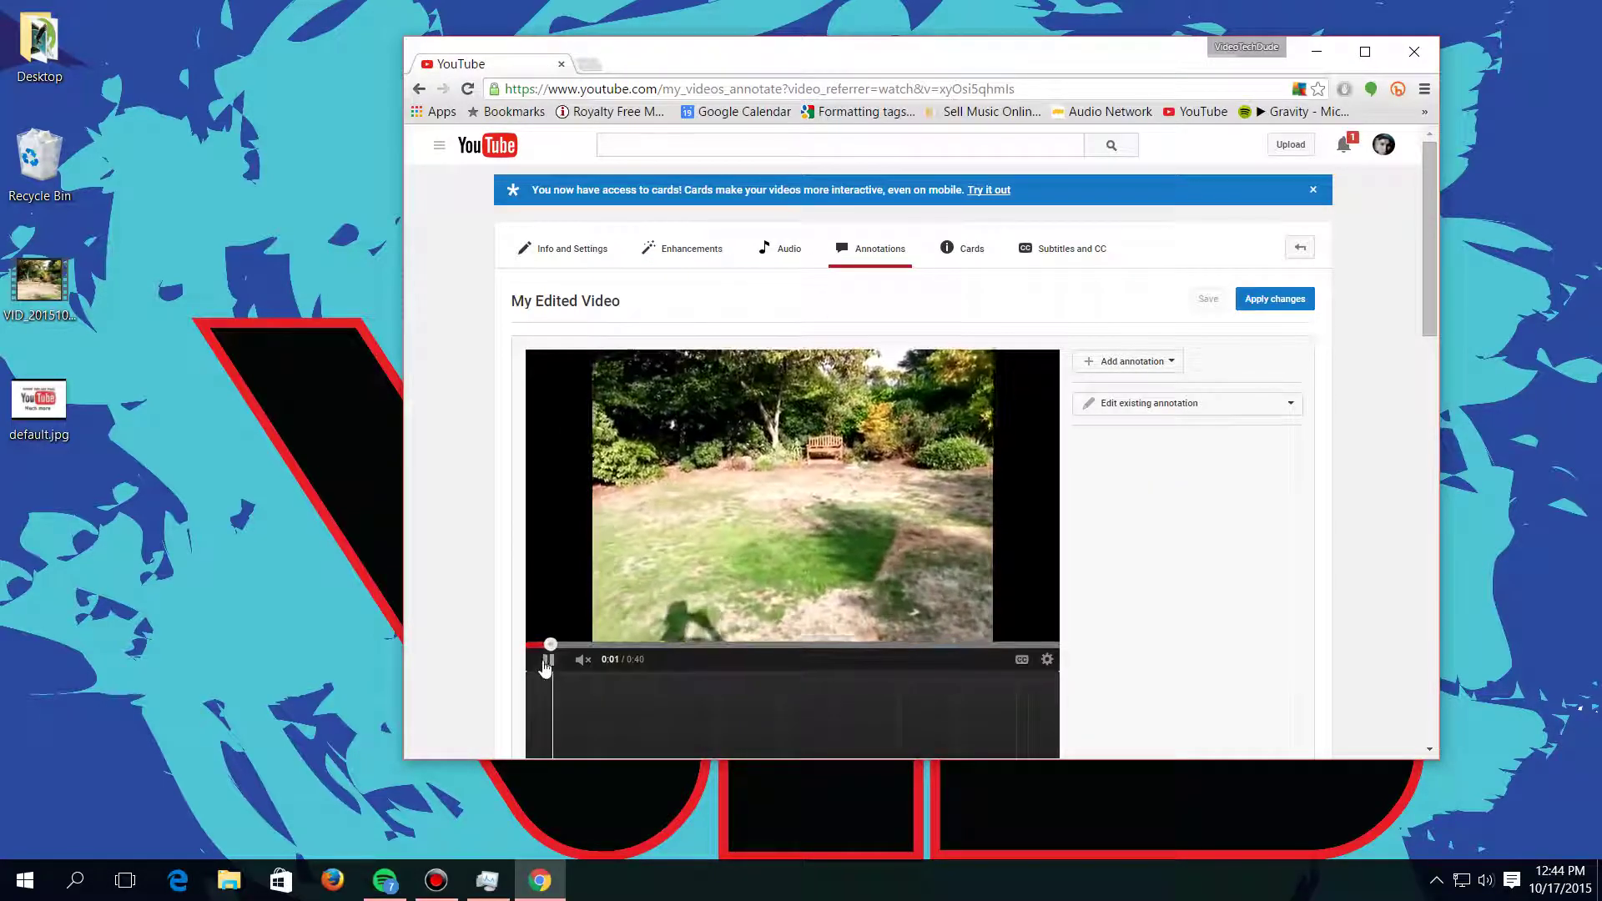
{"action": "left_click", "coordinate": [874, 525]}
{"action": "scroll", "coordinate": [999, 501], "scroll_direction": "down", "scroll_amount": 1}
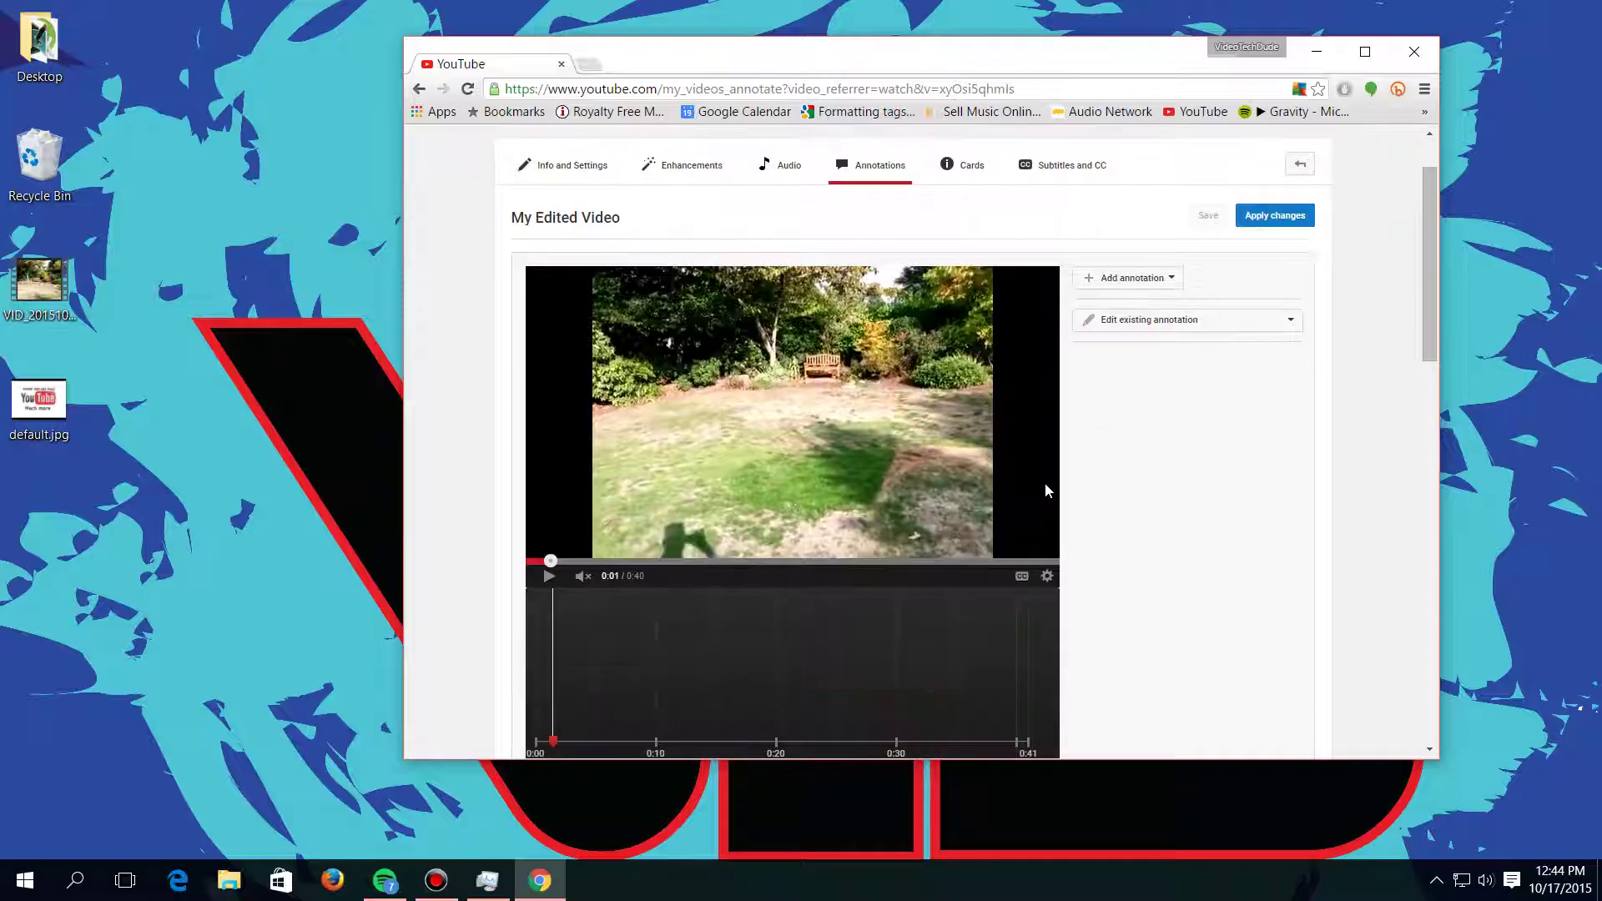
Step: Add a Note annotation and position it at about 0:05 on the timeline
{"action": "left_click", "coordinate": [1168, 280]}
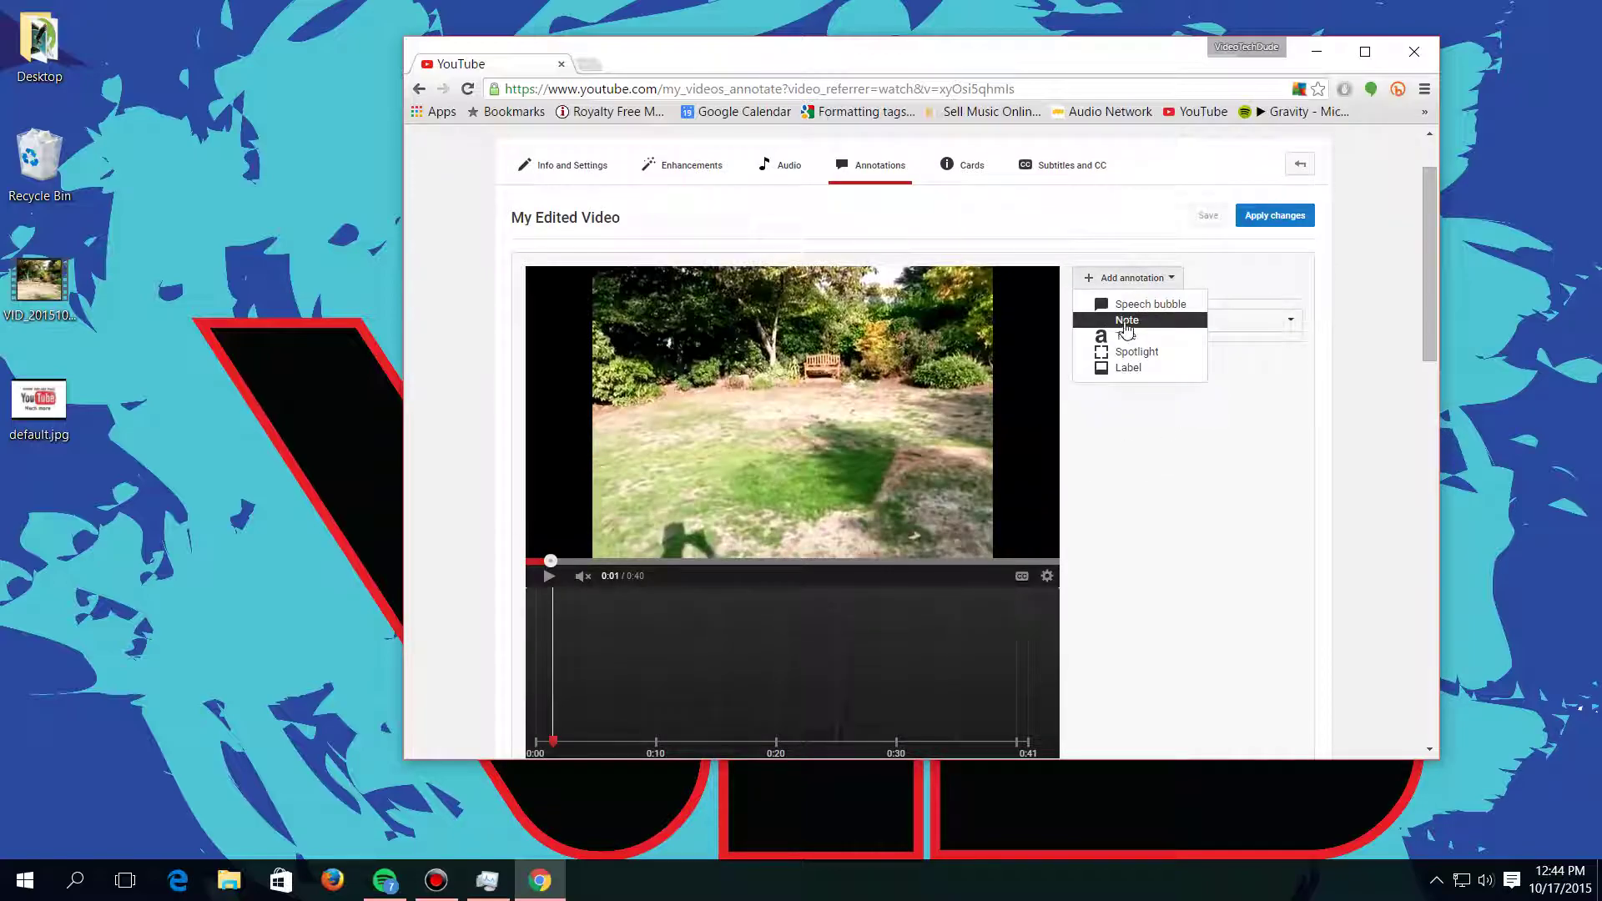
{"action": "left_click", "coordinate": [1127, 322]}
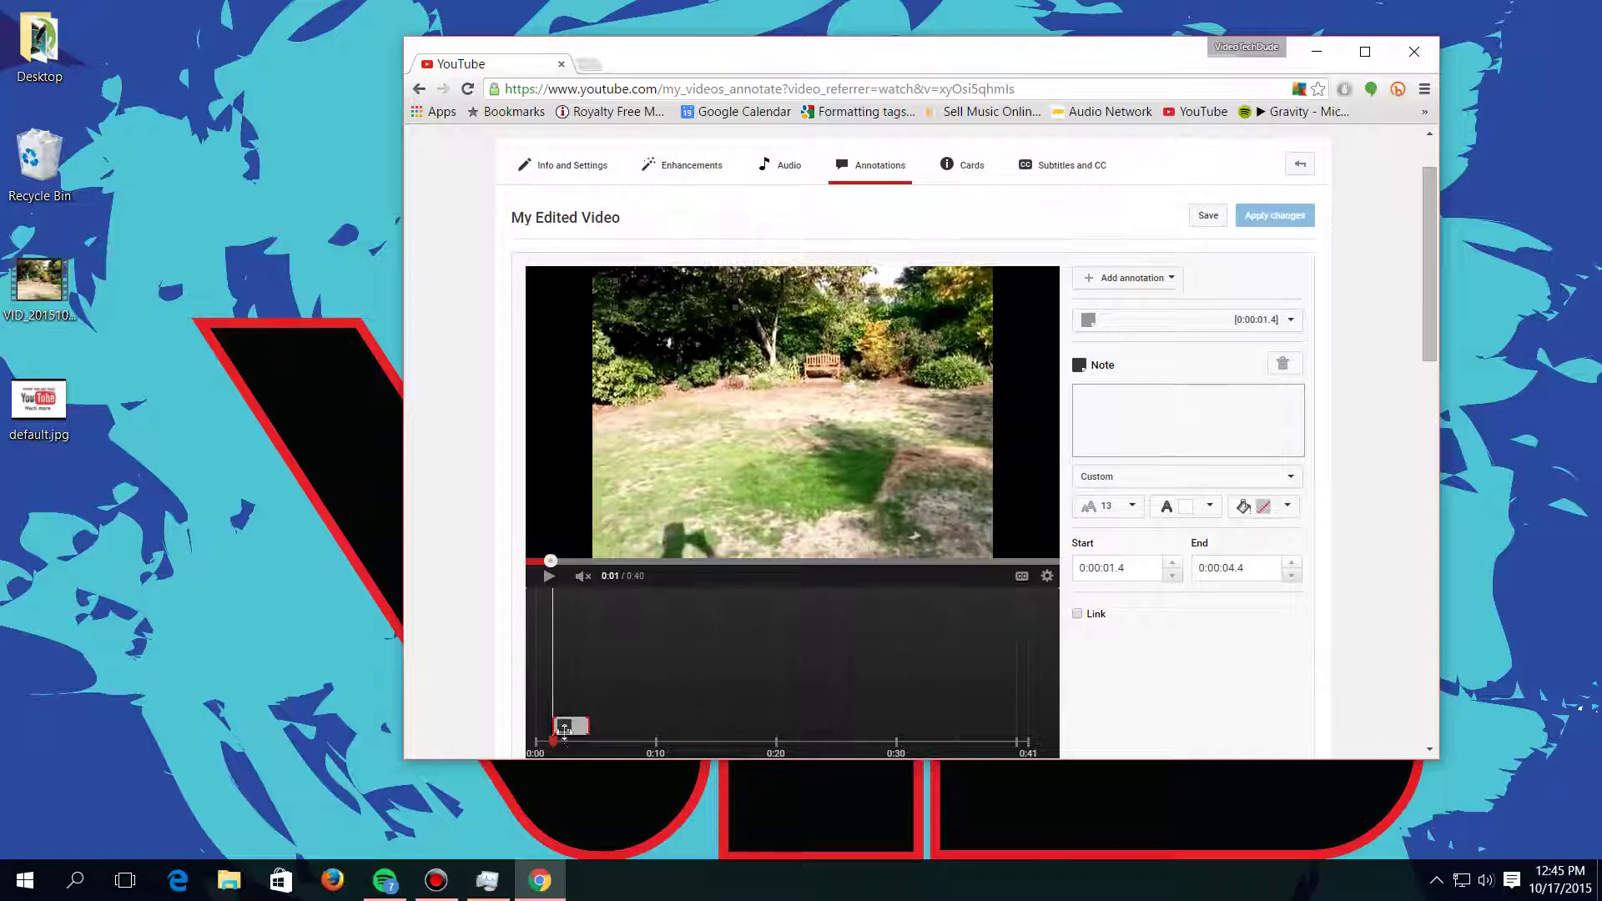
{"action": "mouse_move", "coordinate": [564, 730]}
{"action": "left_mouse_down"}
{"action": "mouse_move", "coordinate": [977, 719]}
{"action": "mouse_move", "coordinate": [544, 697]}
{"action": "mouse_move", "coordinate": [579, 718]}
{"action": "mouse_move", "coordinate": [650, 709]}
{"action": "left_mouse_up"}
{"action": "left_click_drag", "start_coordinate": [549, 741], "coordinate": [600, 741]}
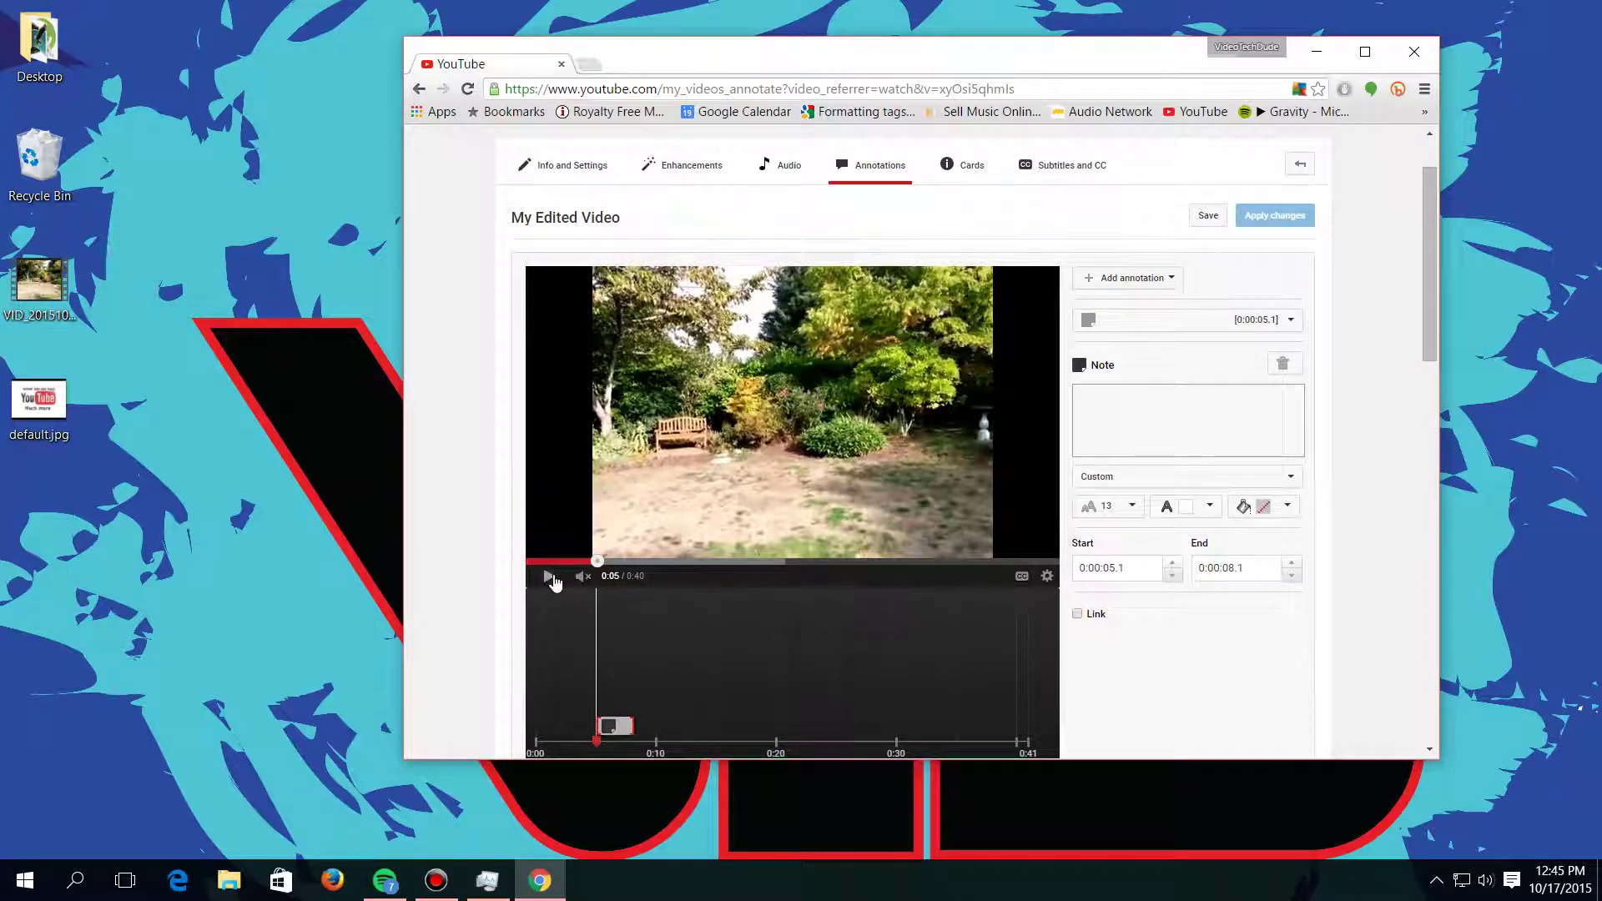
{"action": "left_click", "coordinate": [552, 577]}
{"action": "left_click", "coordinate": [552, 577]}
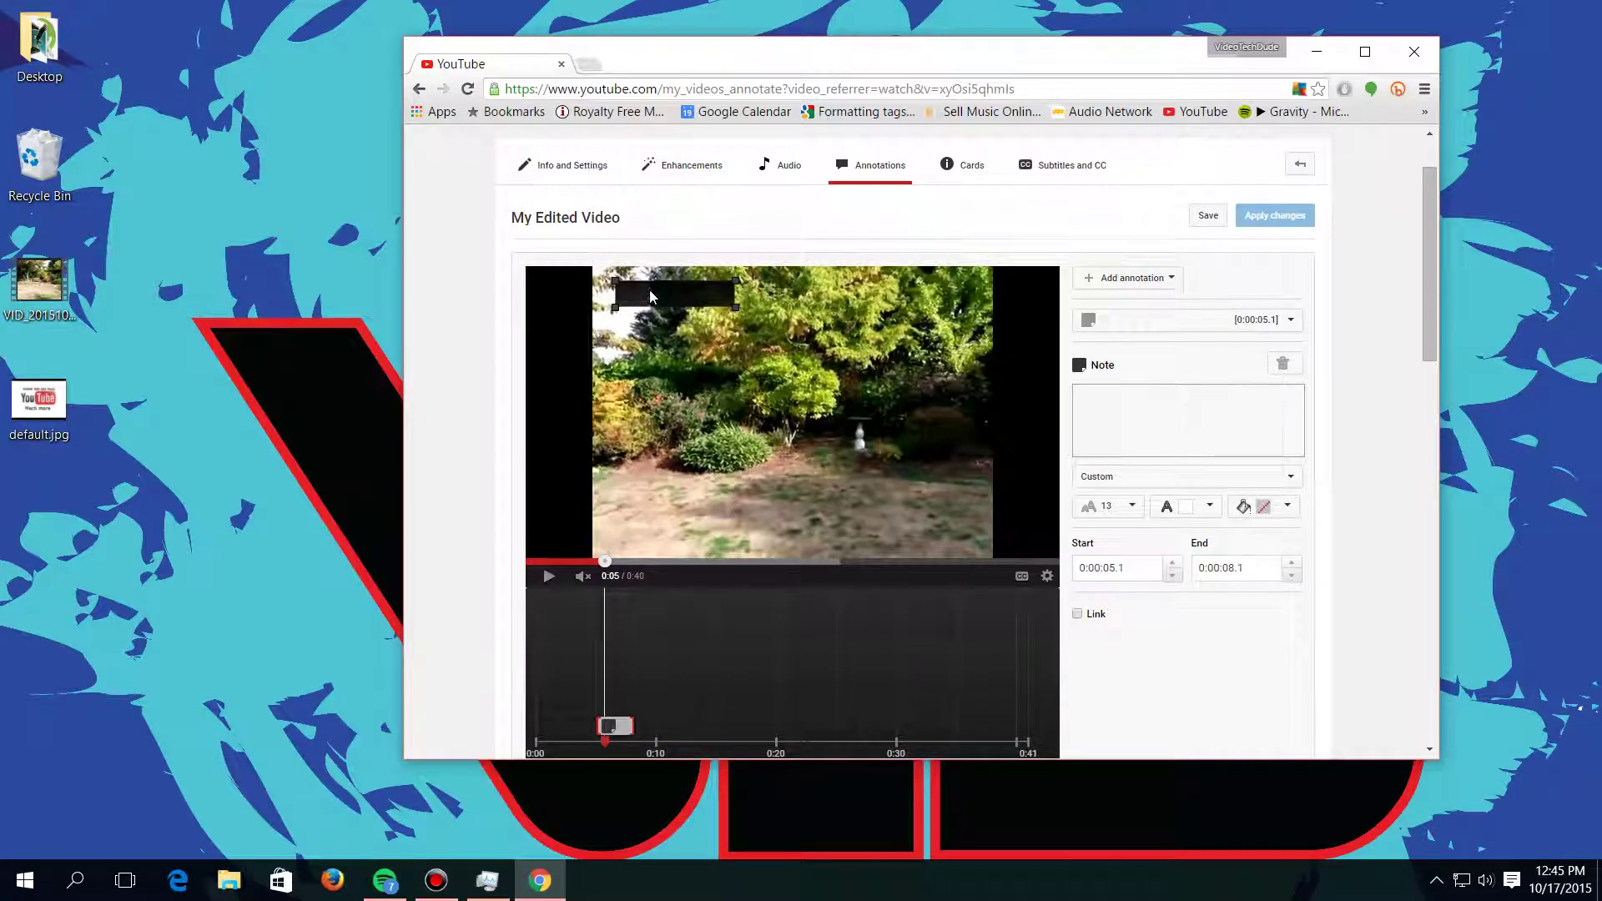
Step: Enter the note text 'hiuhi' and link it with link type Video
{"action": "left_click", "coordinate": [1185, 417]}
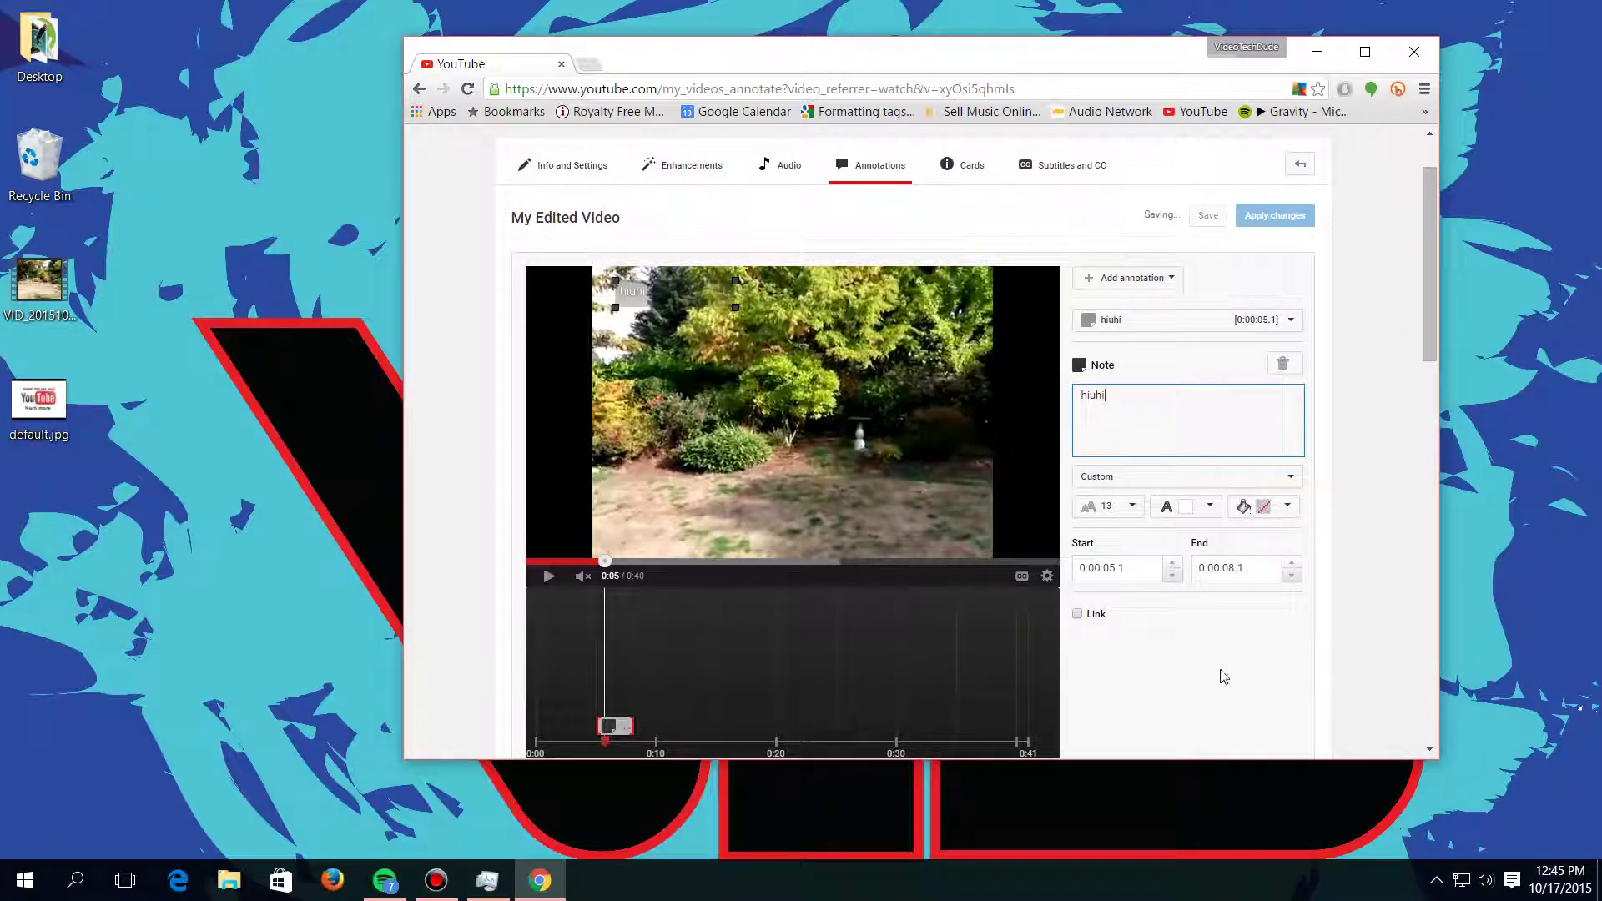
{"action": "left_click", "coordinate": [1077, 614]}
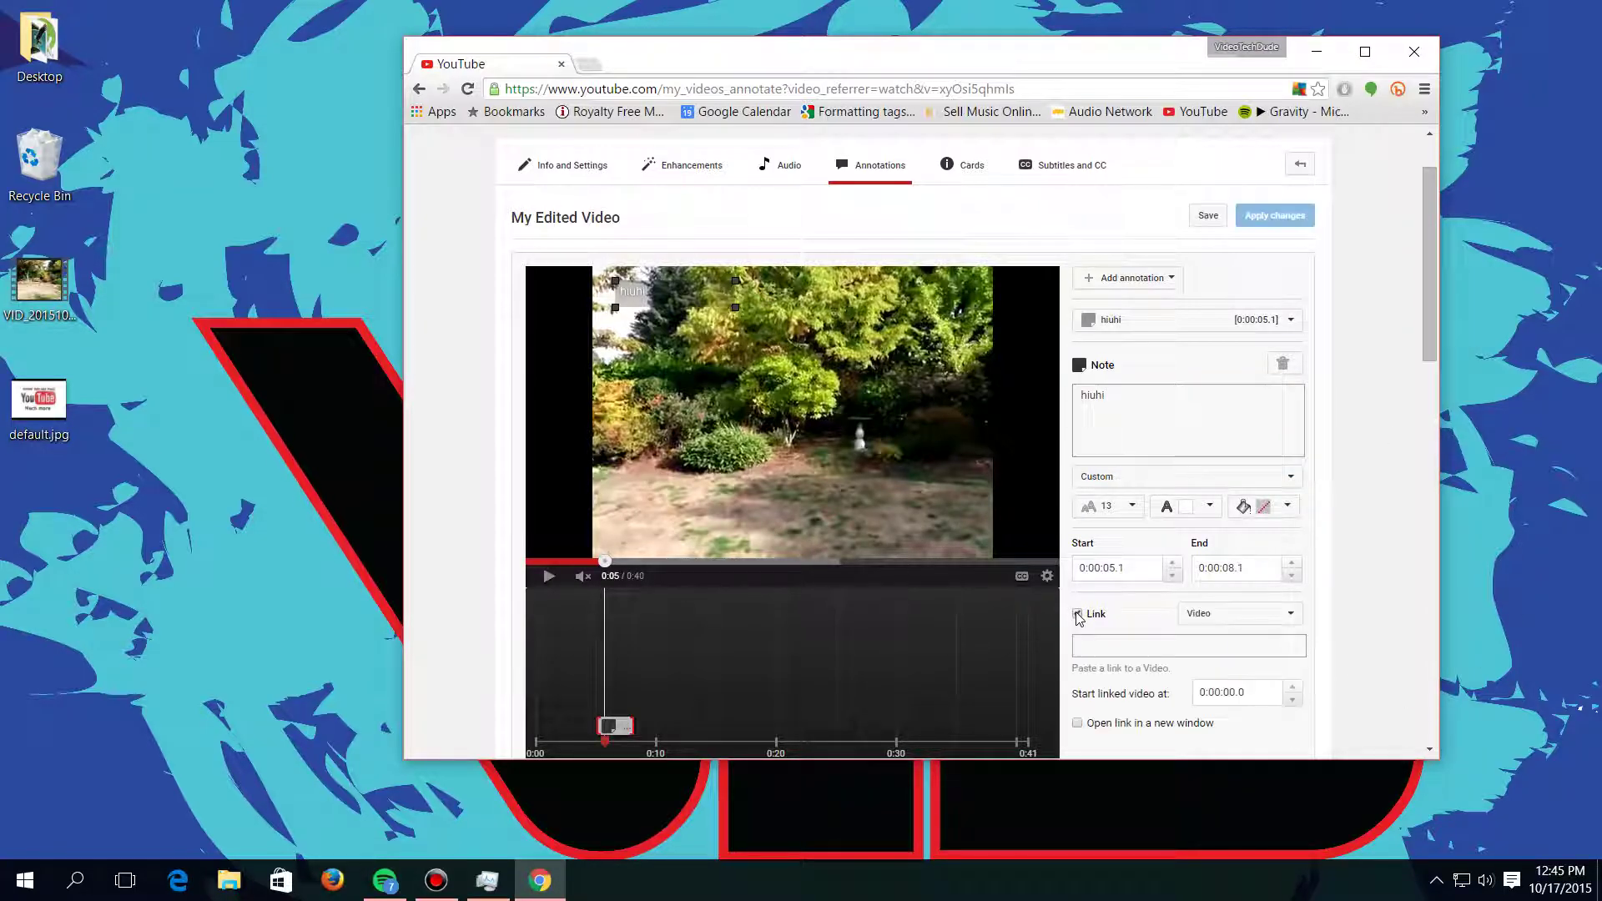
{"action": "left_click", "coordinate": [1227, 614]}
{"action": "scroll", "coordinate": [1267, 616], "scroll_direction": "down", "scroll_amount": 2}
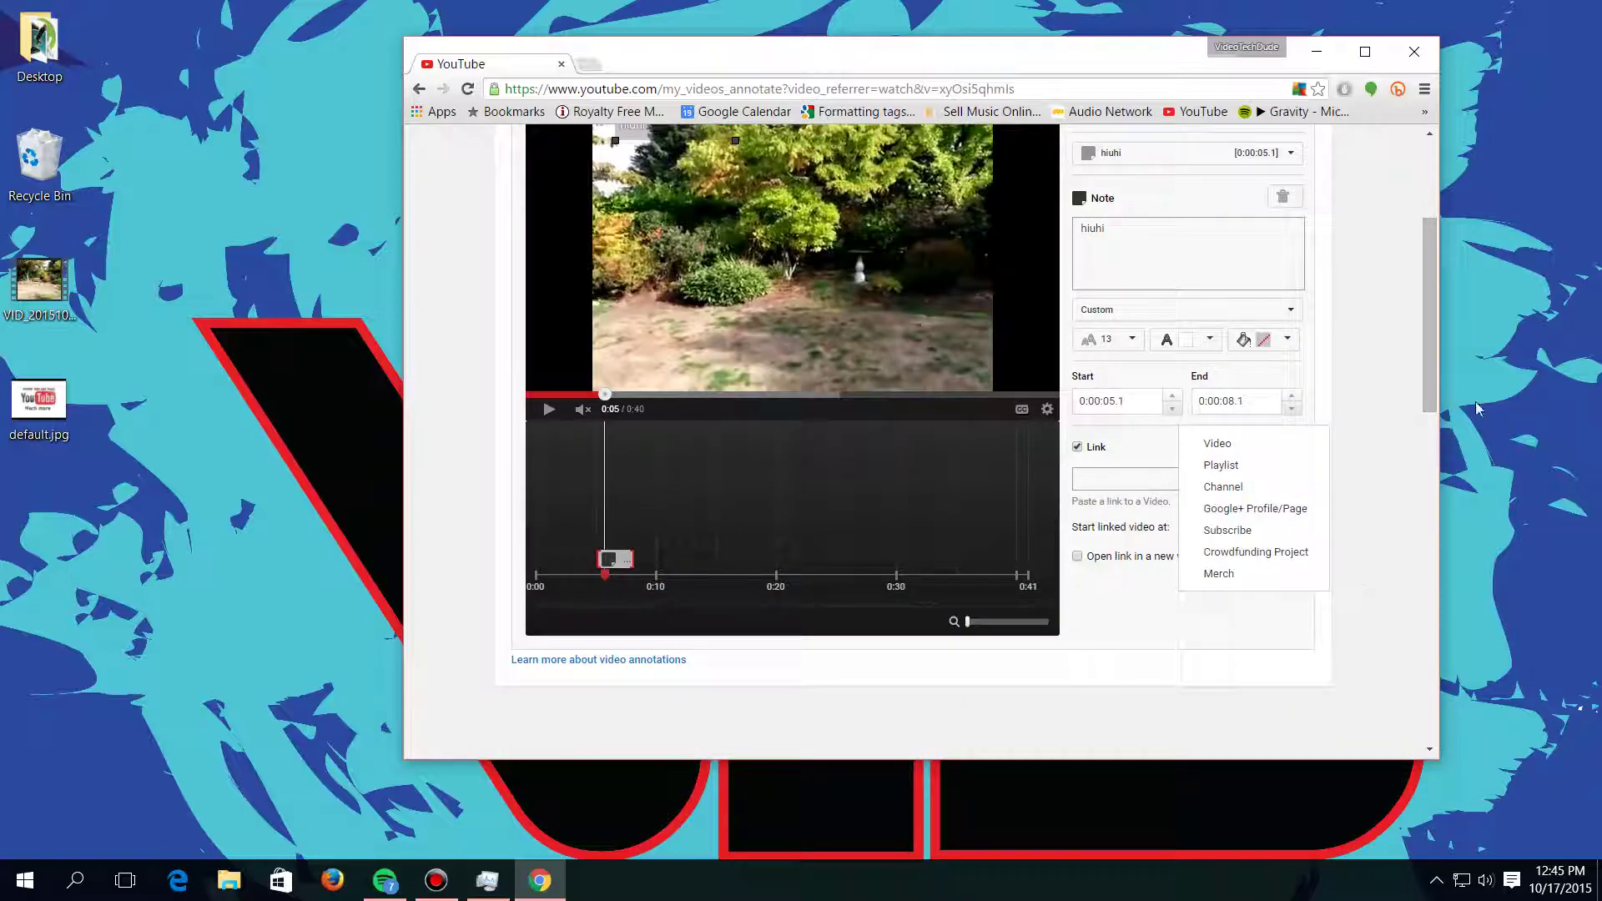
{"action": "left_click", "coordinate": [1367, 468]}
{"action": "scroll", "coordinate": [1432, 577], "scroll_direction": "up", "scroll_amount": 3}
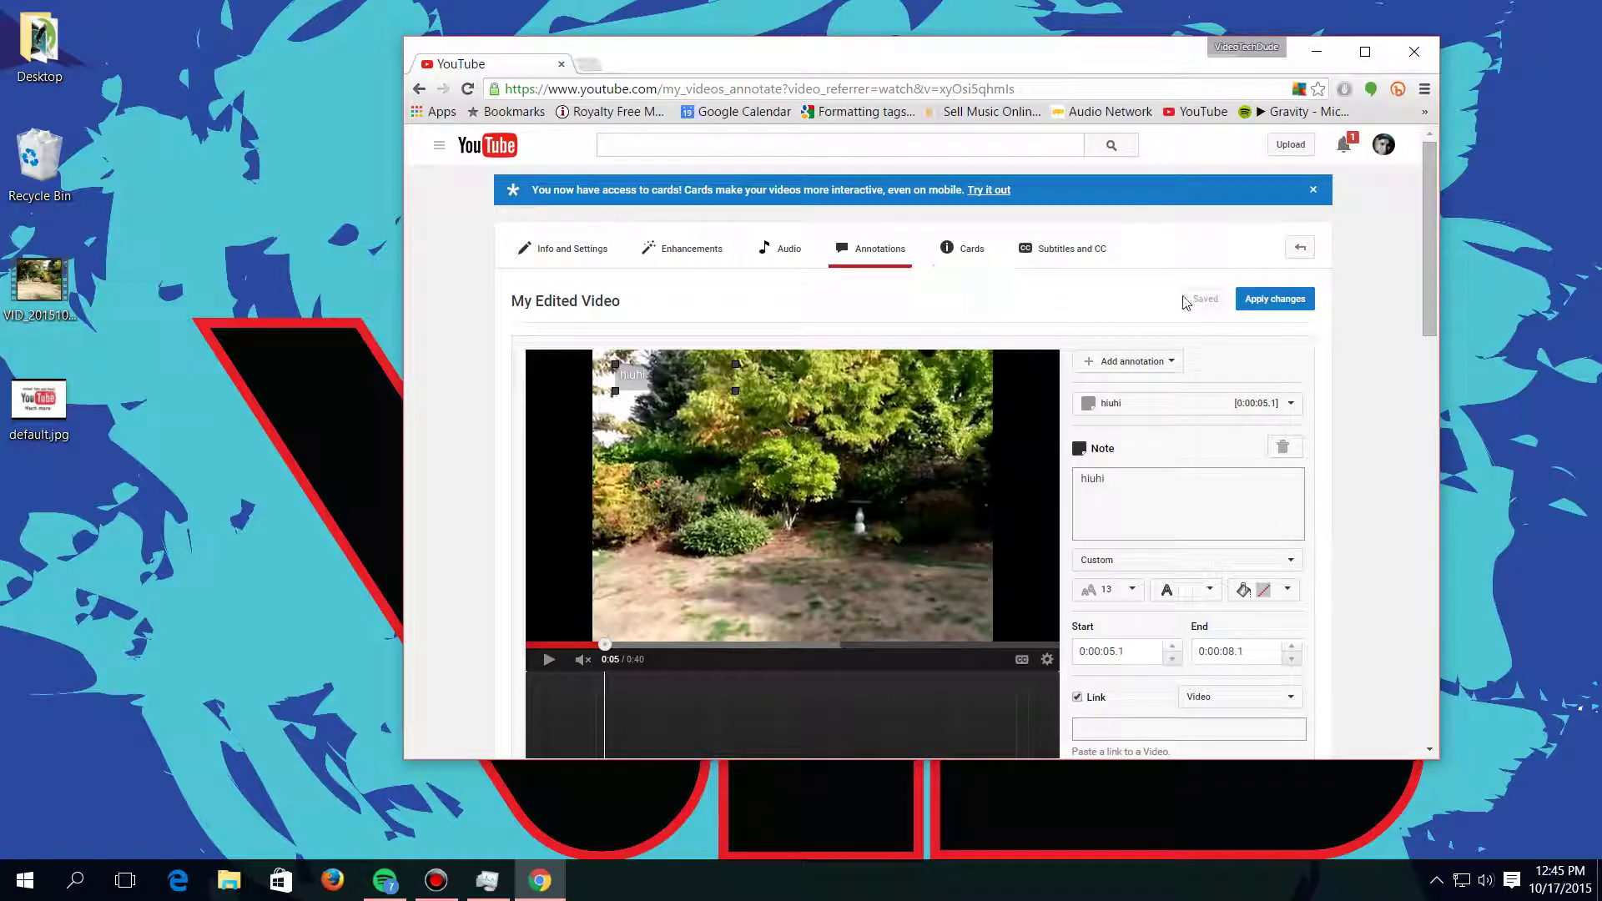
Step: Open Subtitles and CC, cancel the Set video language prompt, and refresh the page
{"action": "left_click", "coordinate": [1070, 253]}
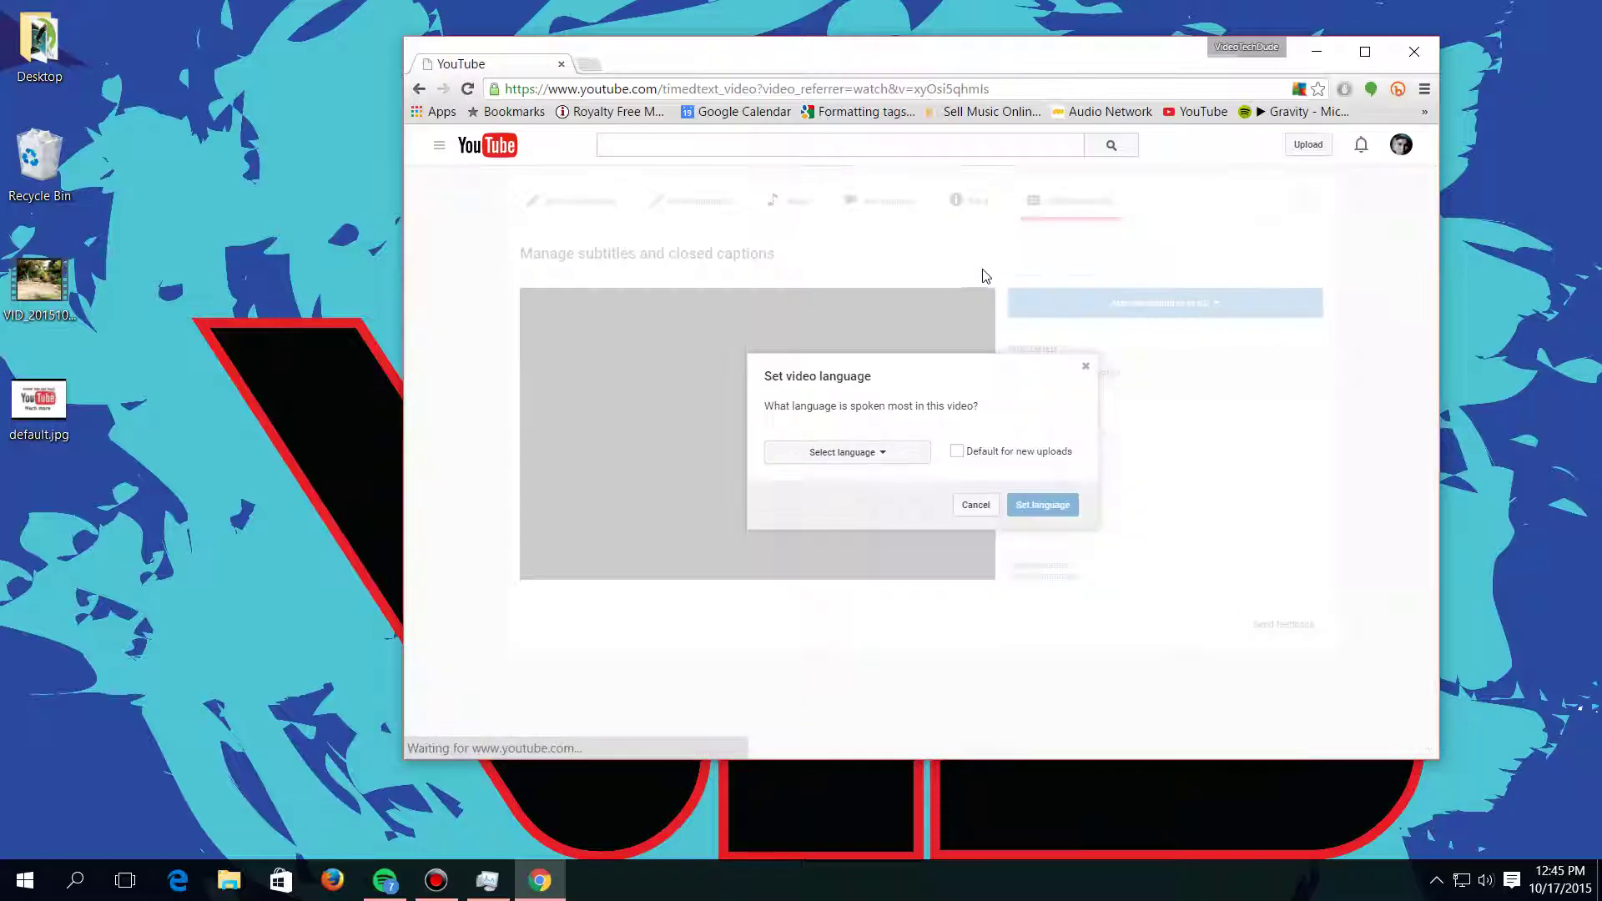
{"action": "left_click", "coordinate": [975, 505]}
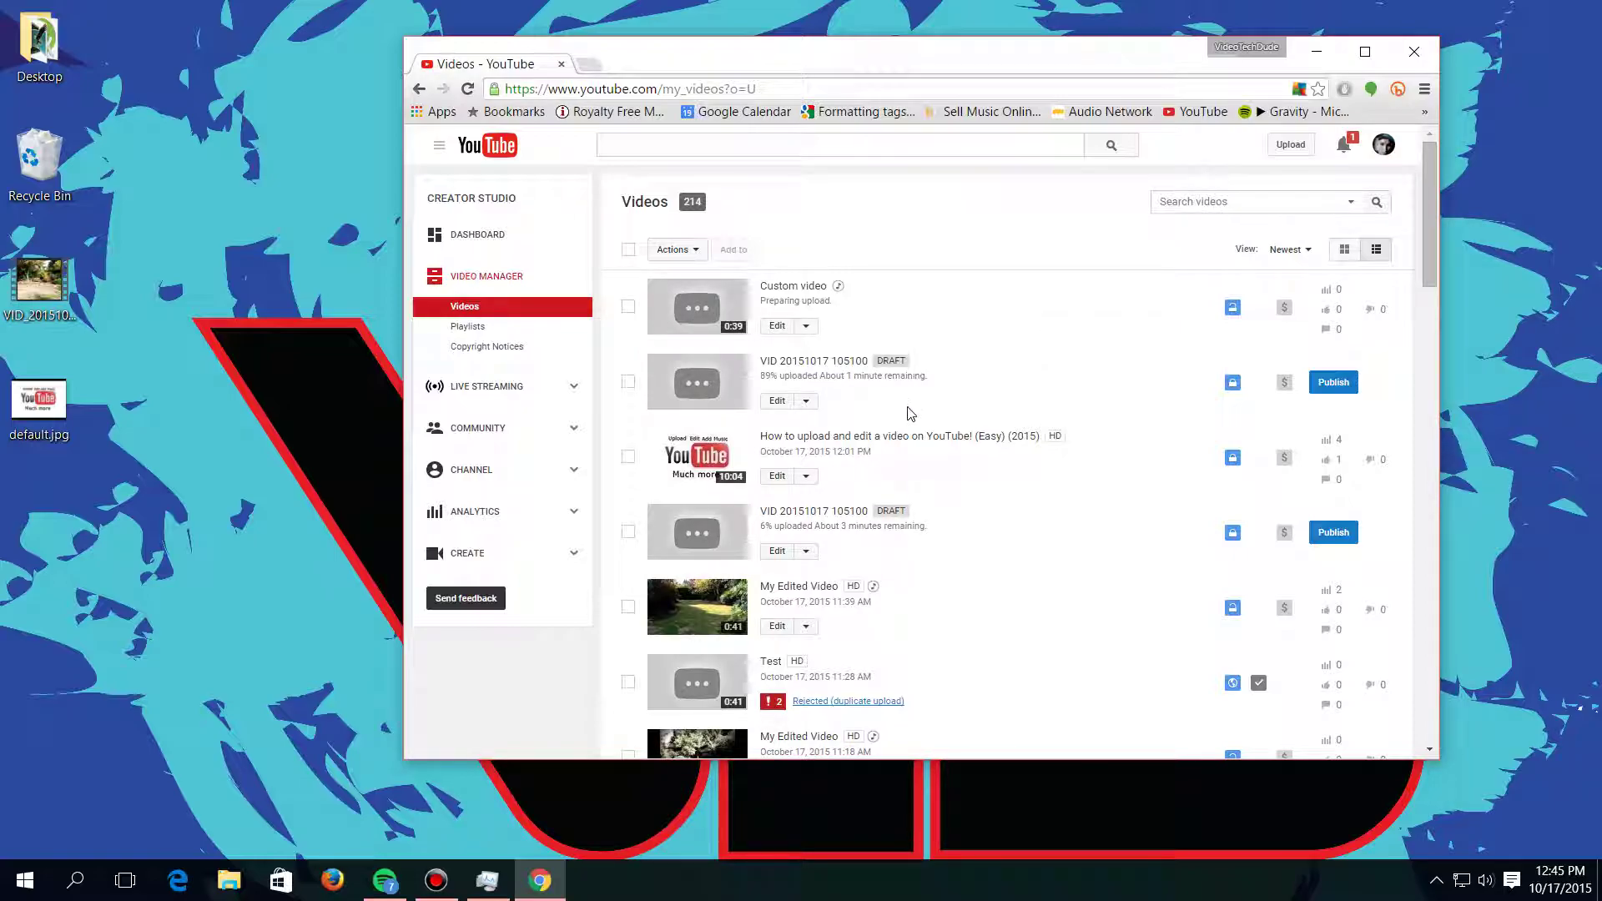
{"action": "key", "text": "F5"}
Step: Open the Formatting tags help article and select the yt:crop=16:9 example
{"action": "left_click", "coordinate": [895, 116]}
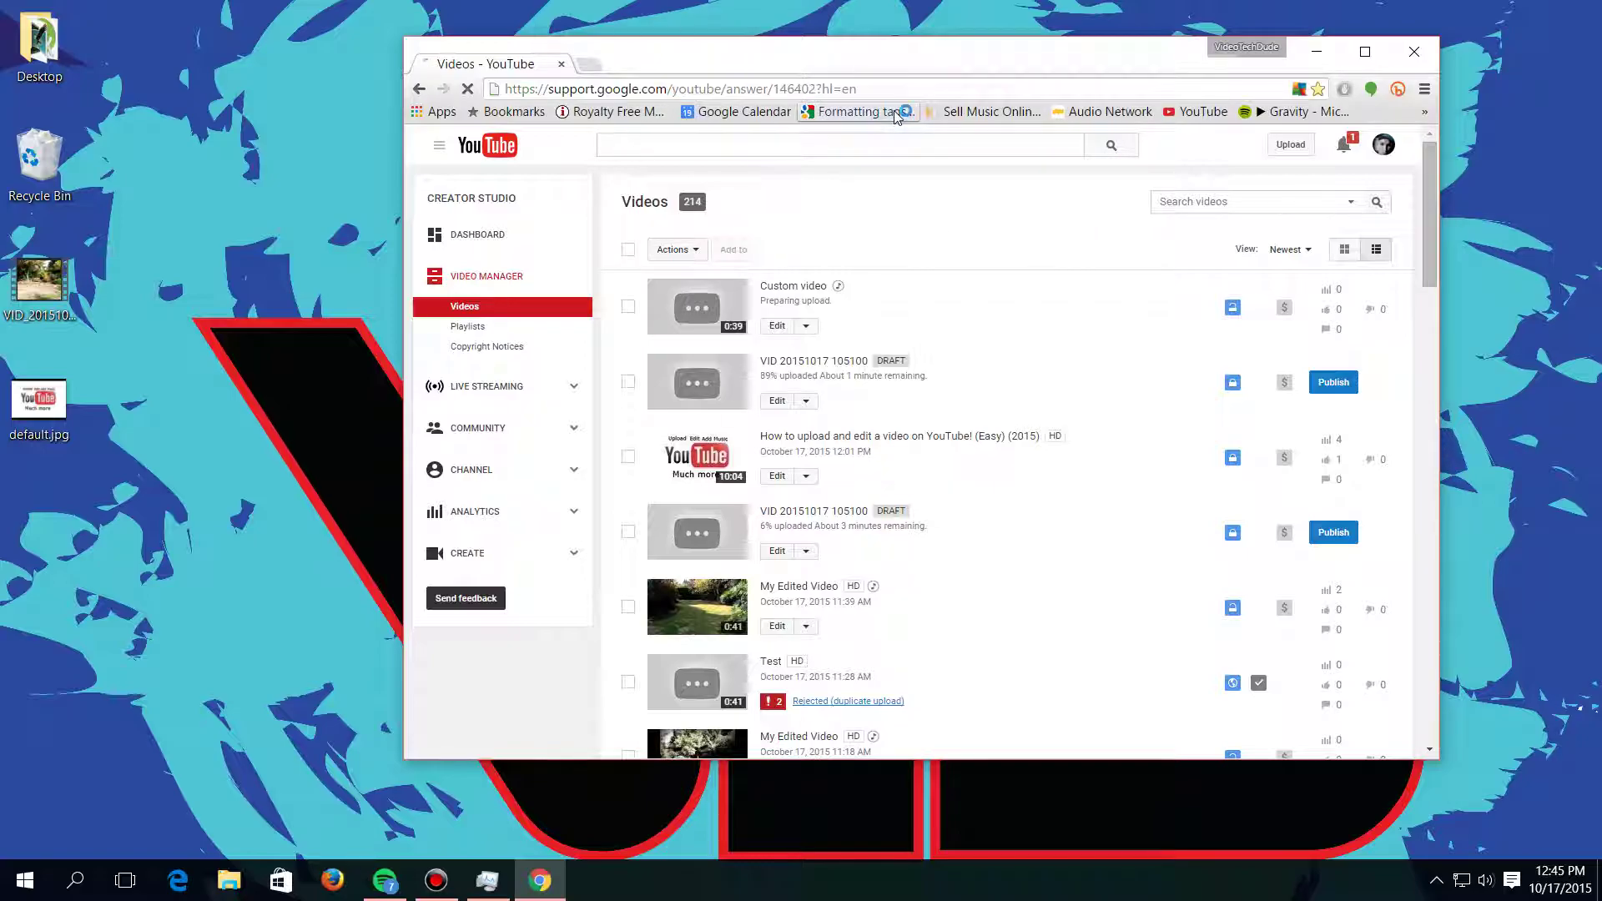
{"action": "left_click_drag", "start_coordinate": [973, 56], "coordinate": [1030, 71]}
{"action": "scroll", "coordinate": [622, 321], "scroll_direction": "down", "scroll_amount": 2}
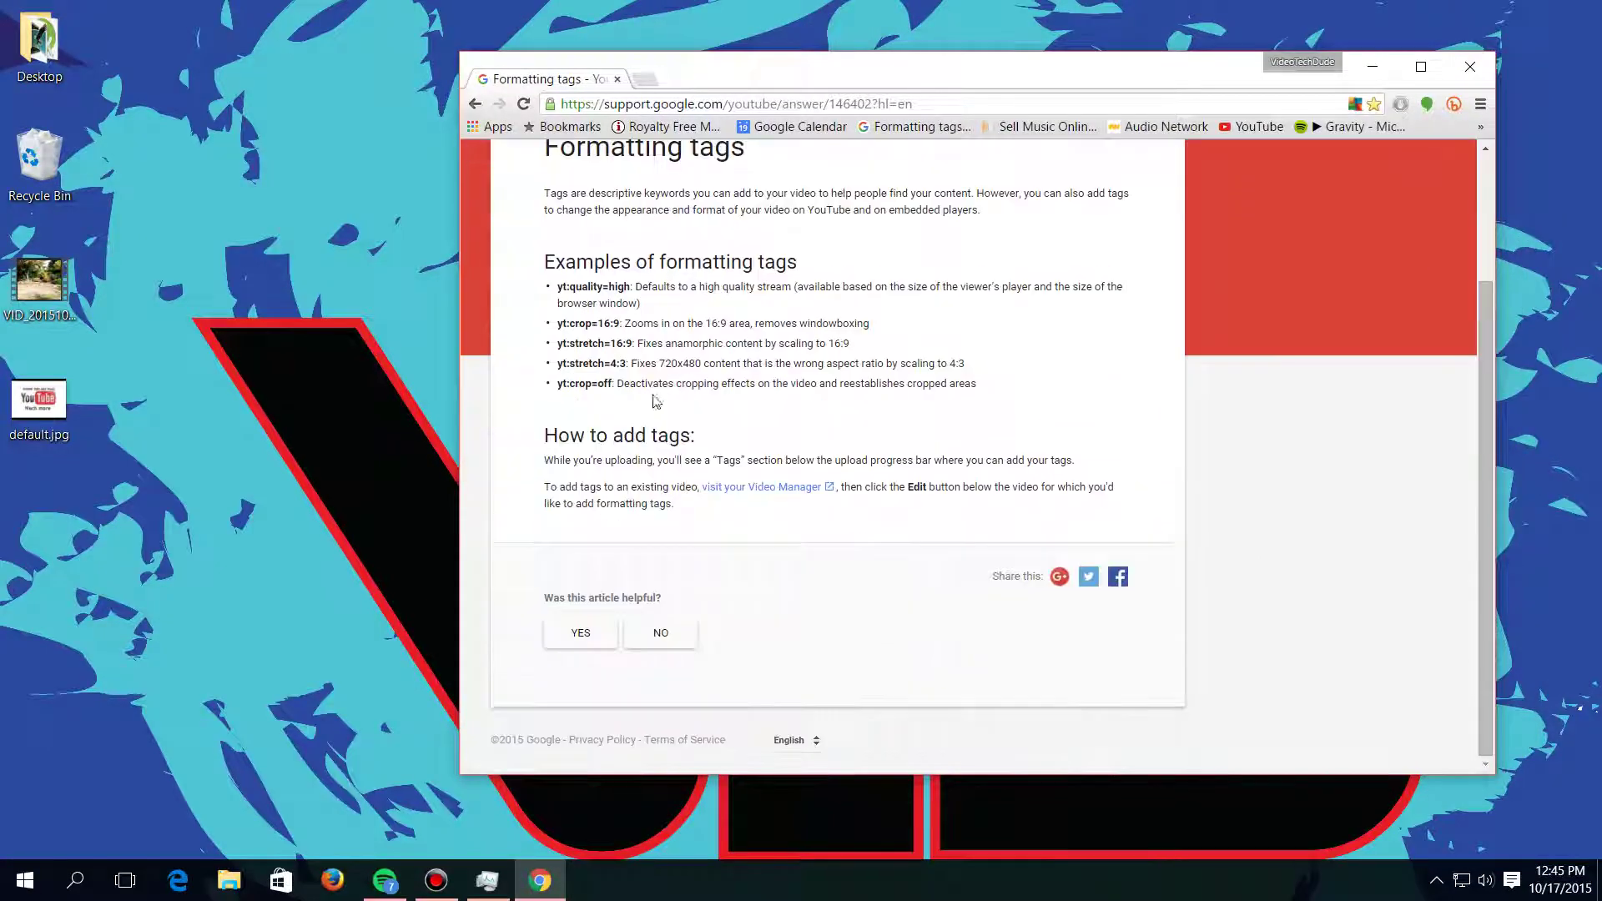
{"action": "scroll", "coordinate": [621, 321], "scroll_direction": "up", "scroll_amount": 1}
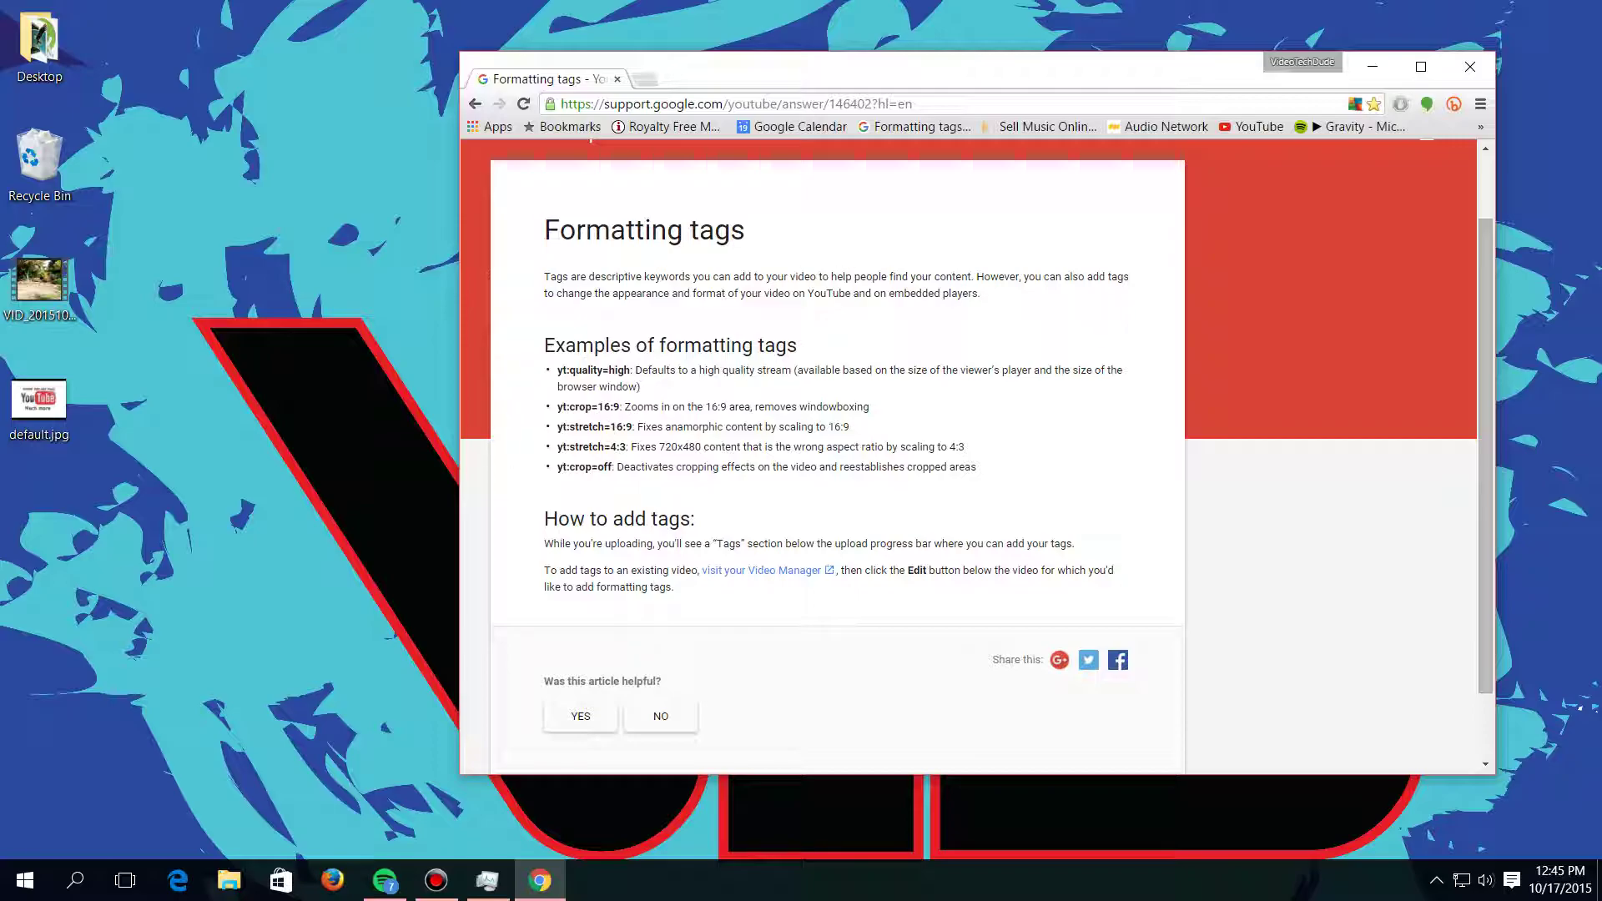
{"action": "left_click_drag", "start_coordinate": [564, 408], "coordinate": [619, 407]}
Step: Open My Edited Video's Info and Settings from the uploaded videos list
{"action": "left_click", "coordinate": [475, 104]}
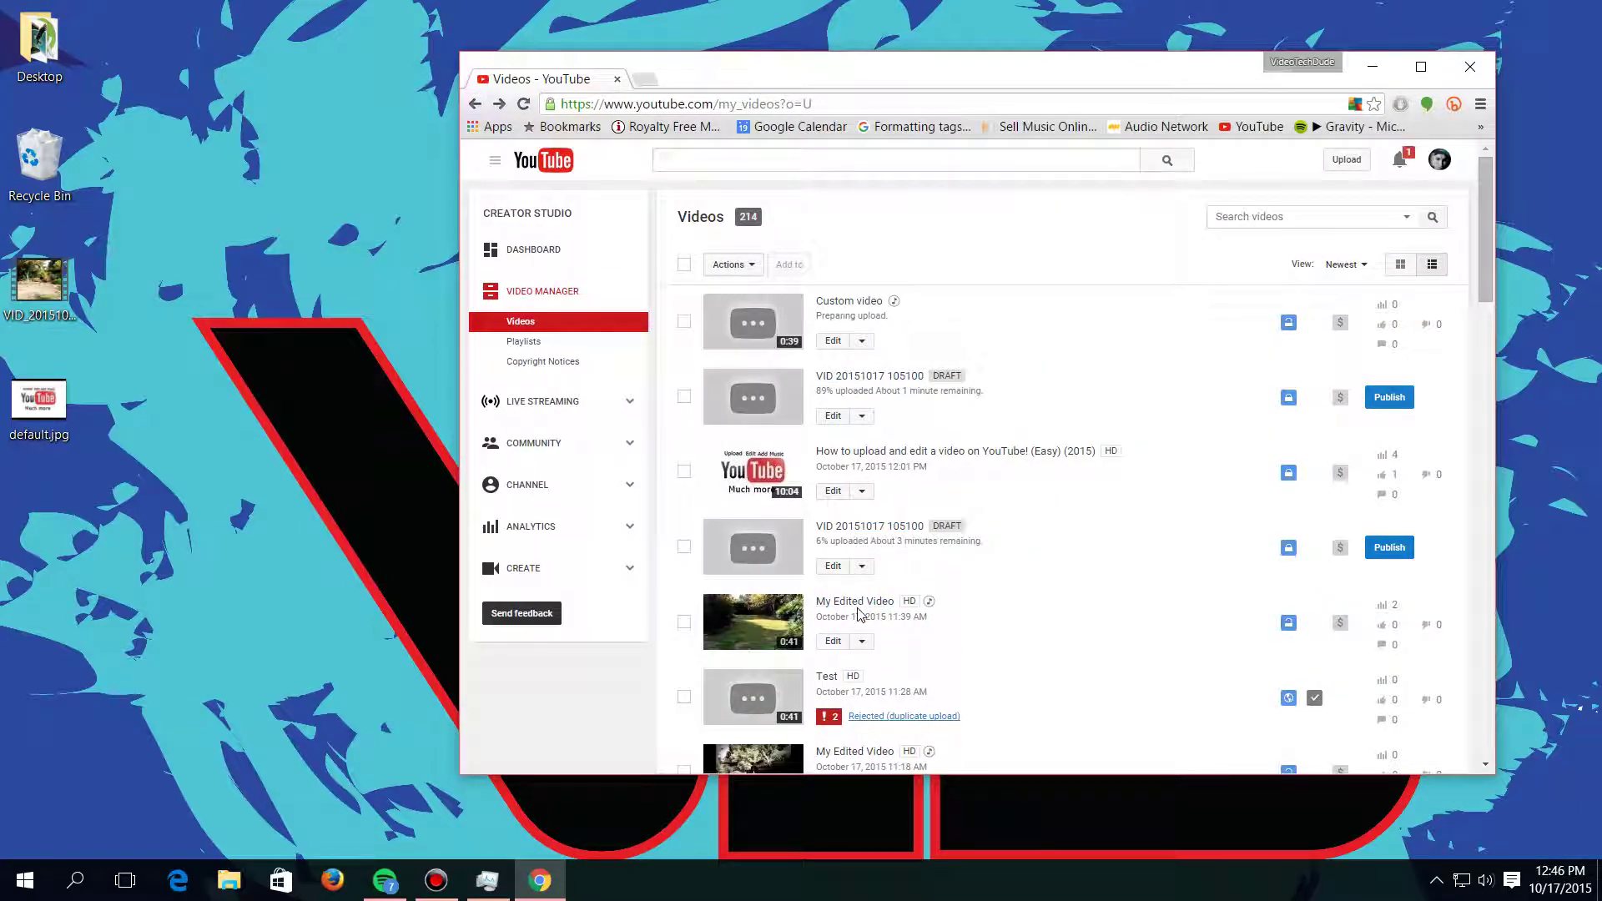
{"action": "left_click", "coordinate": [860, 606]}
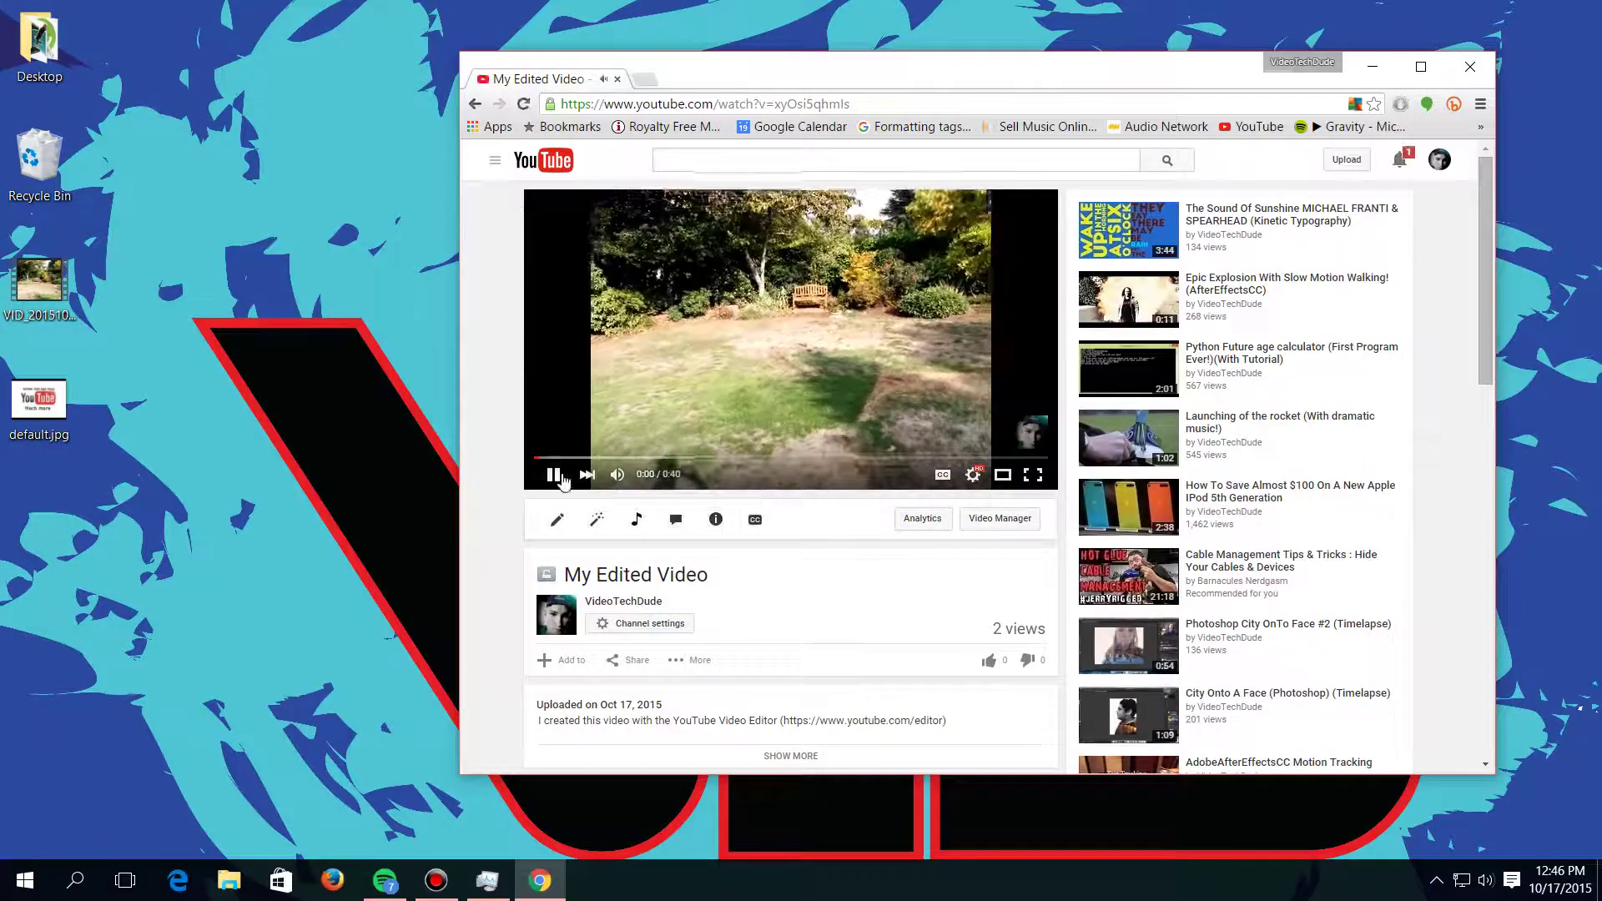
{"action": "scroll", "coordinate": [769, 632], "scroll_direction": "down", "scroll_amount": 2}
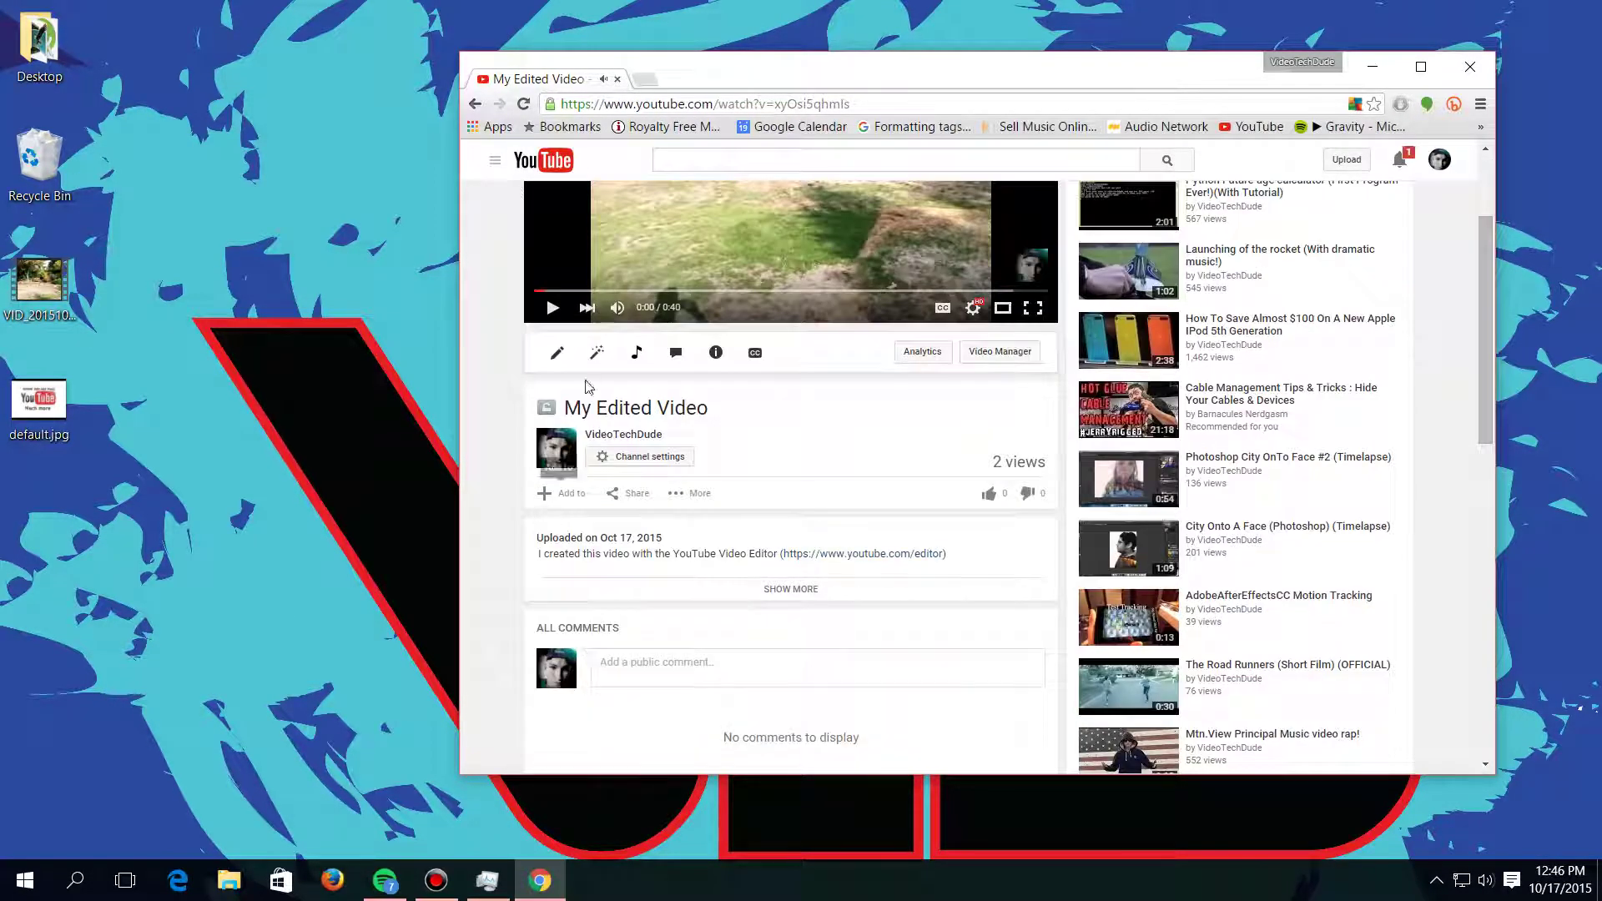
{"action": "left_click", "coordinate": [543, 353]}
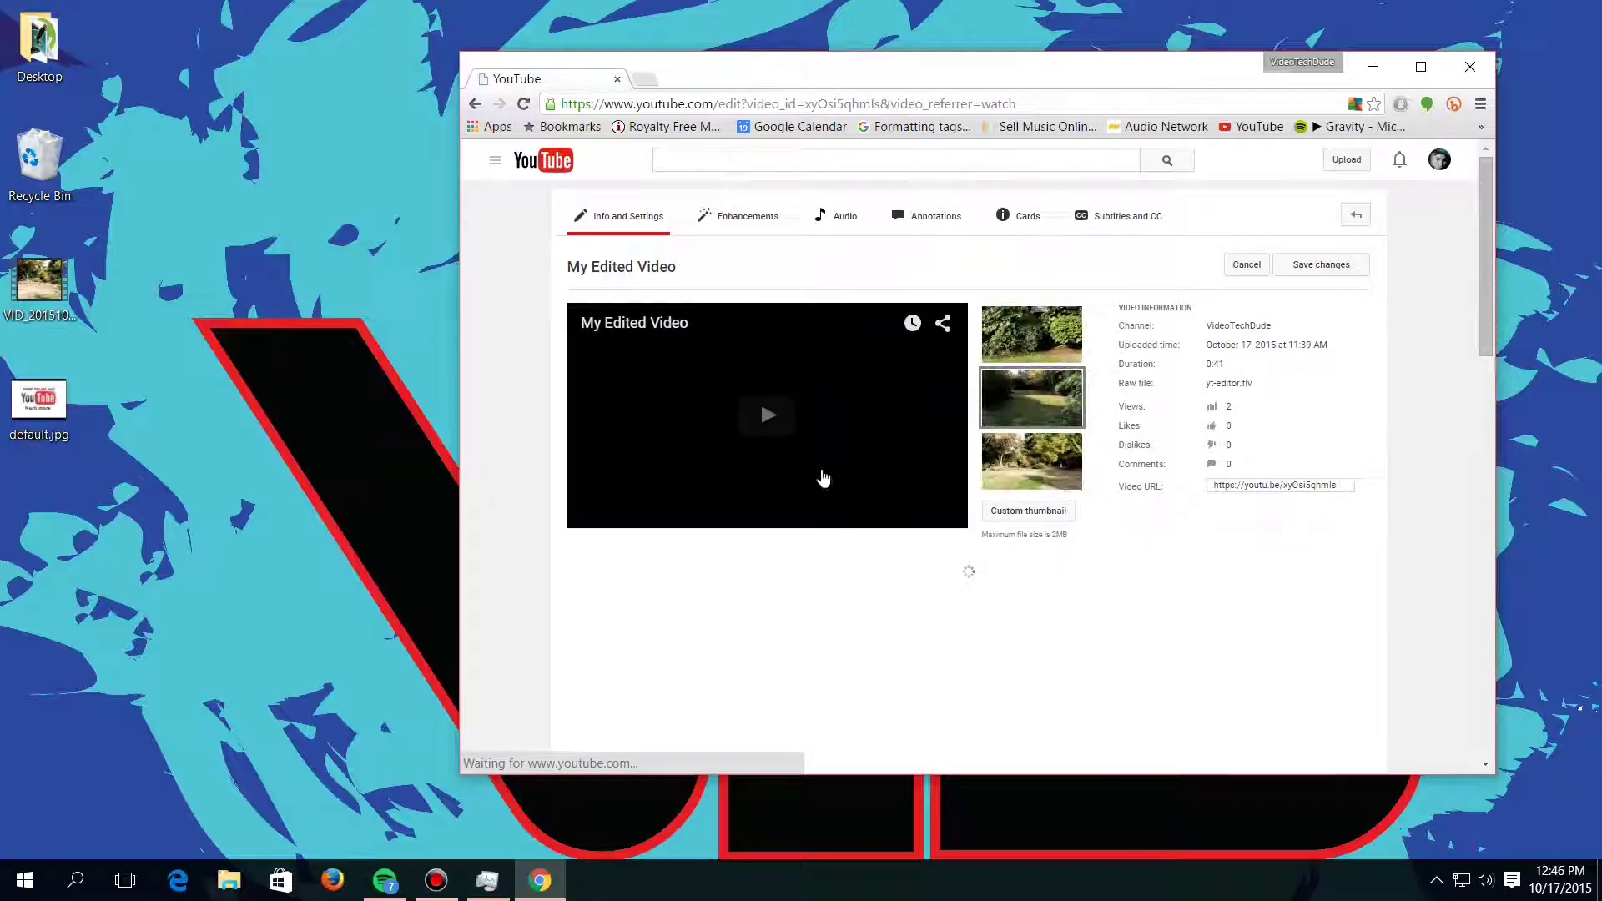
{"action": "scroll", "coordinate": [822, 478], "scroll_direction": "down", "scroll_amount": 2}
Step: Add the yt:crop=16:9 tag, remove it again, and save with only 'YouTube Editor'
{"action": "left_click", "coordinate": [689, 569]}
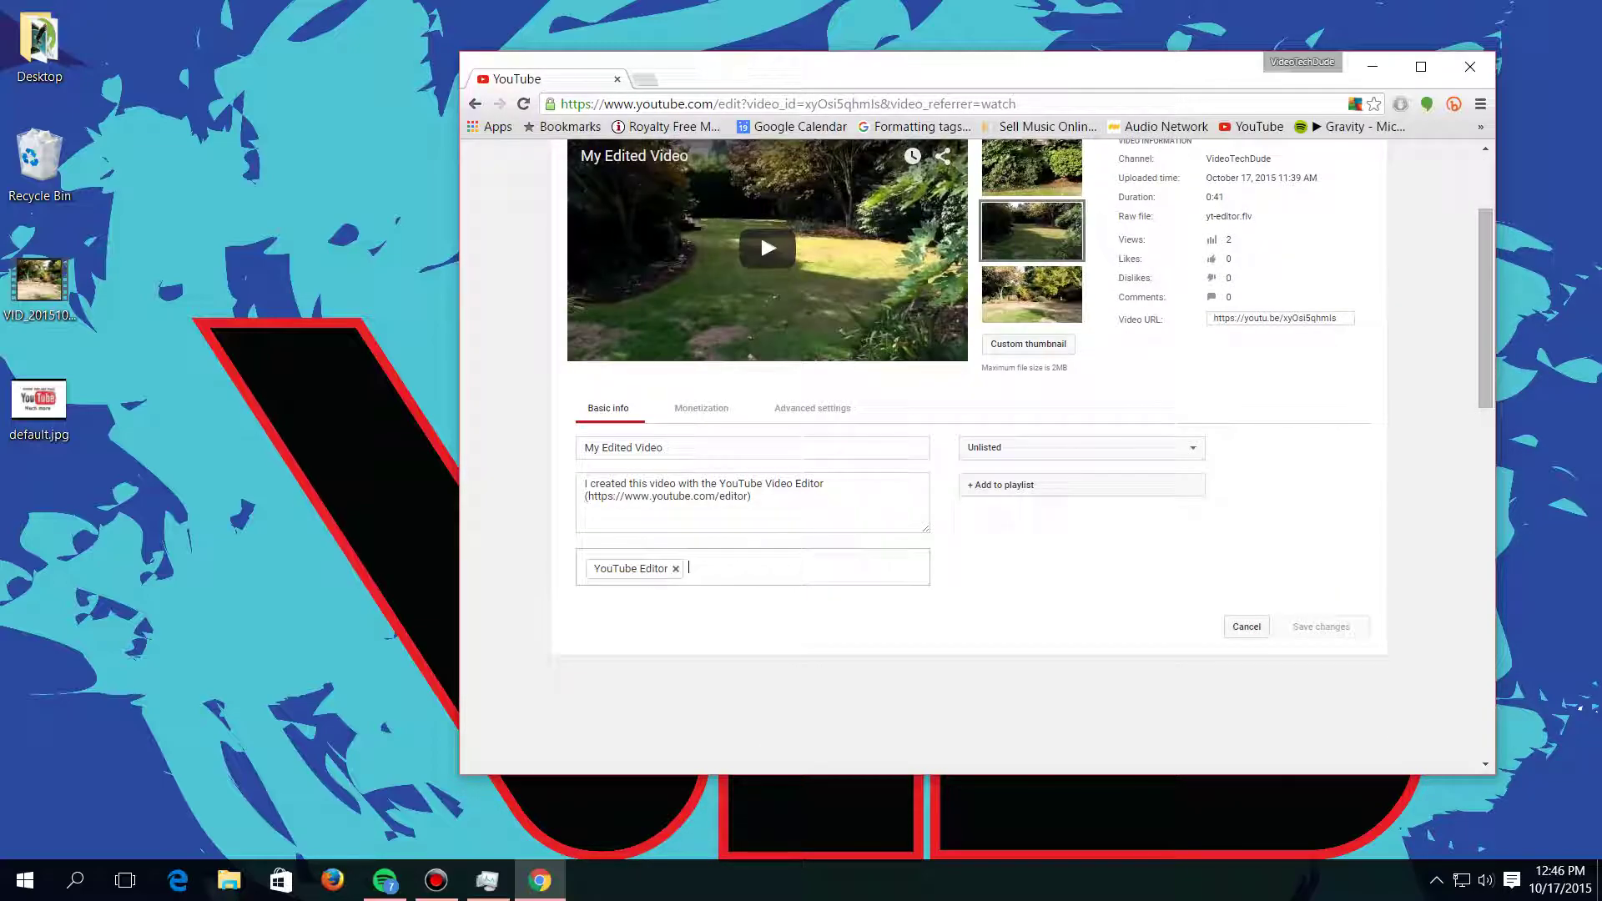
{"action": "type", "text": "yt:crop=16:9"}
{"action": "key", "text": "Return"}
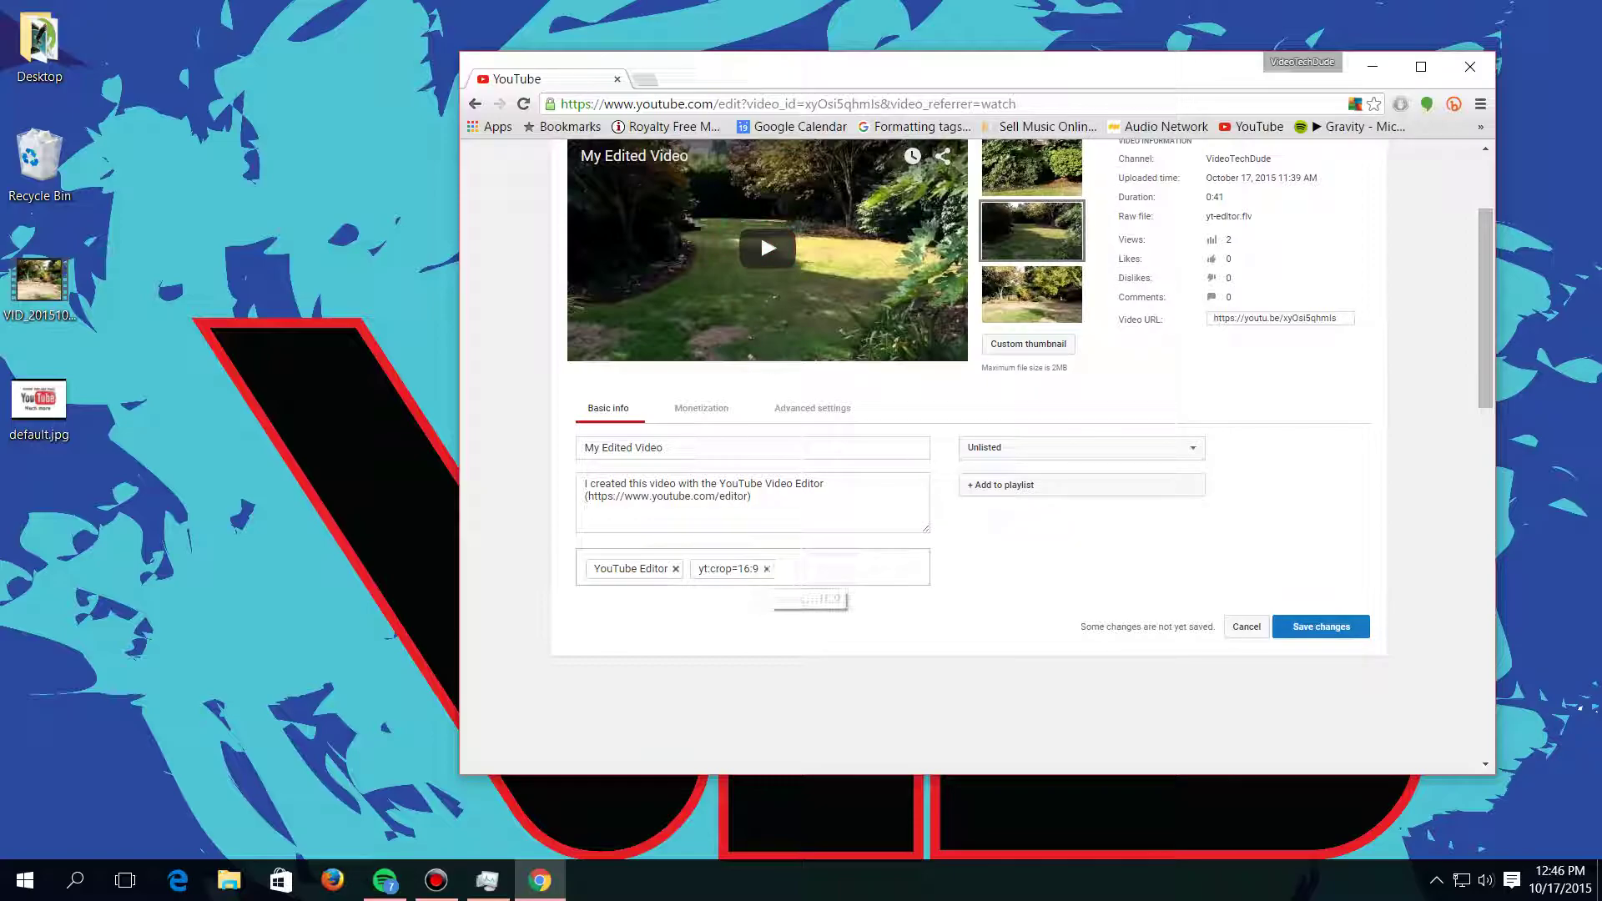
{"action": "left_click", "coordinate": [767, 569]}
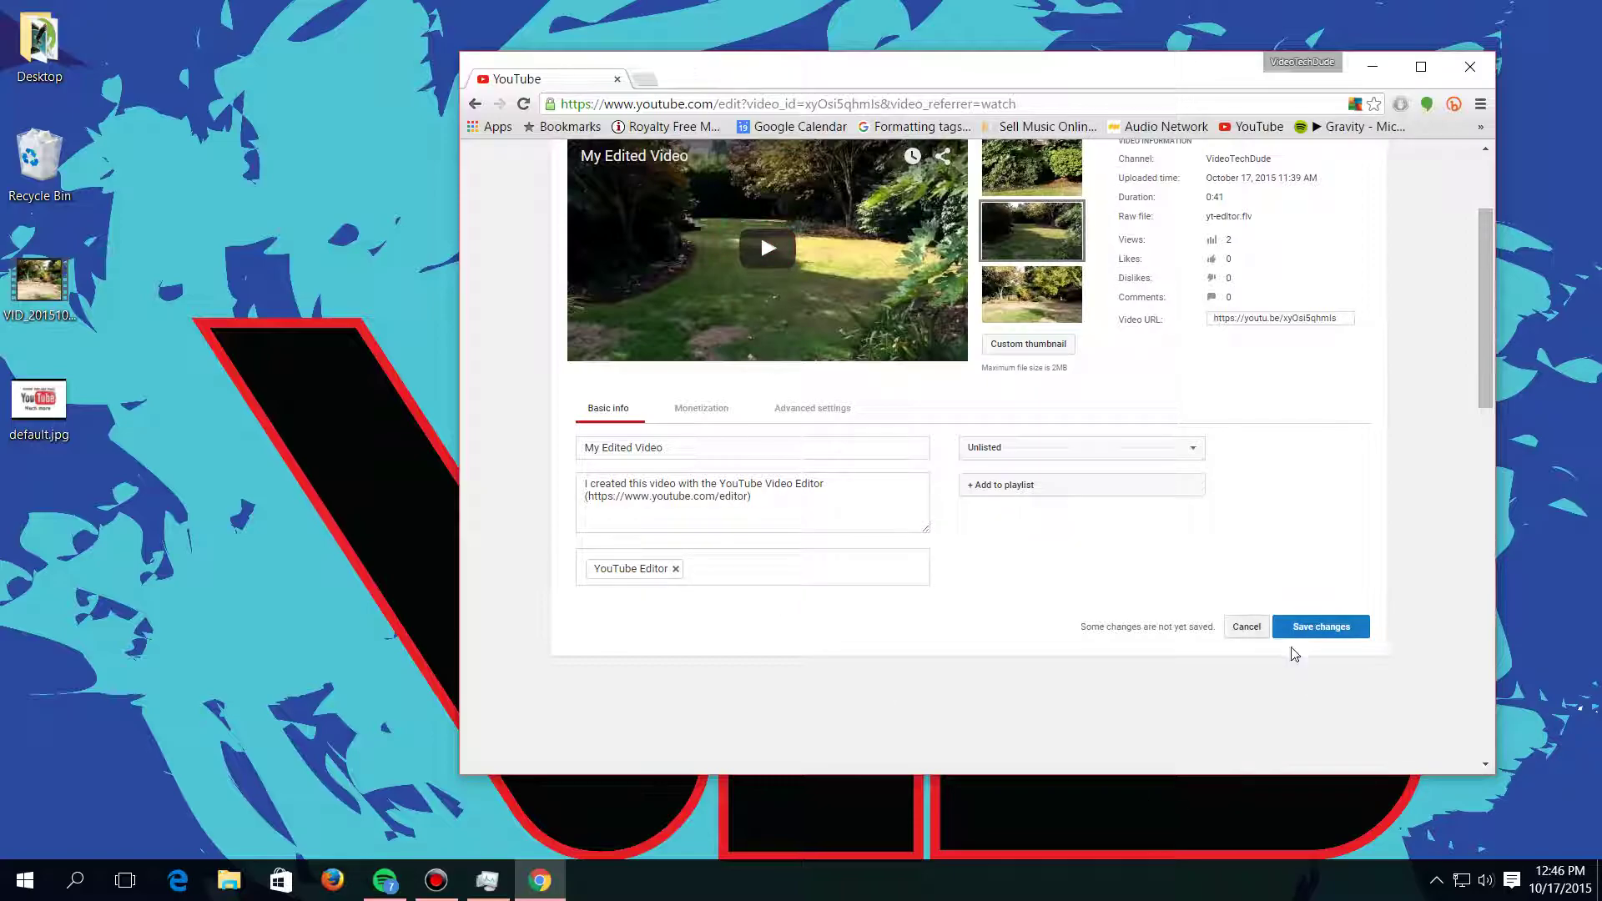
{"action": "left_click", "coordinate": [1318, 628]}
{"action": "scroll", "coordinate": [1134, 500], "scroll_direction": "up", "scroll_amount": 2}
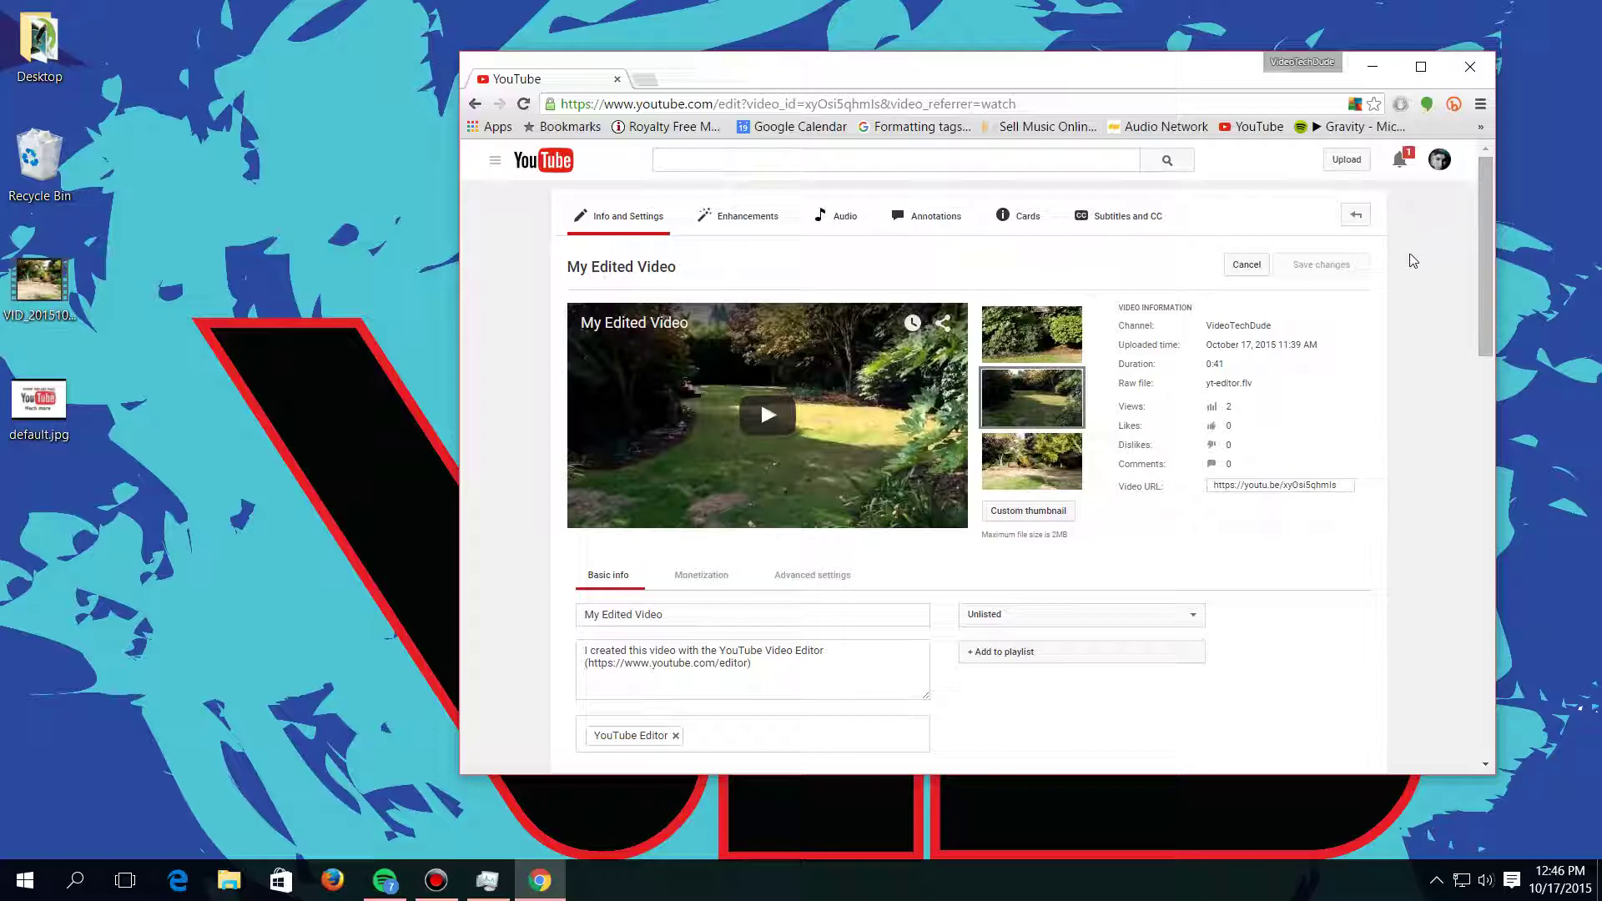
{"action": "left_click", "coordinate": [639, 270]}
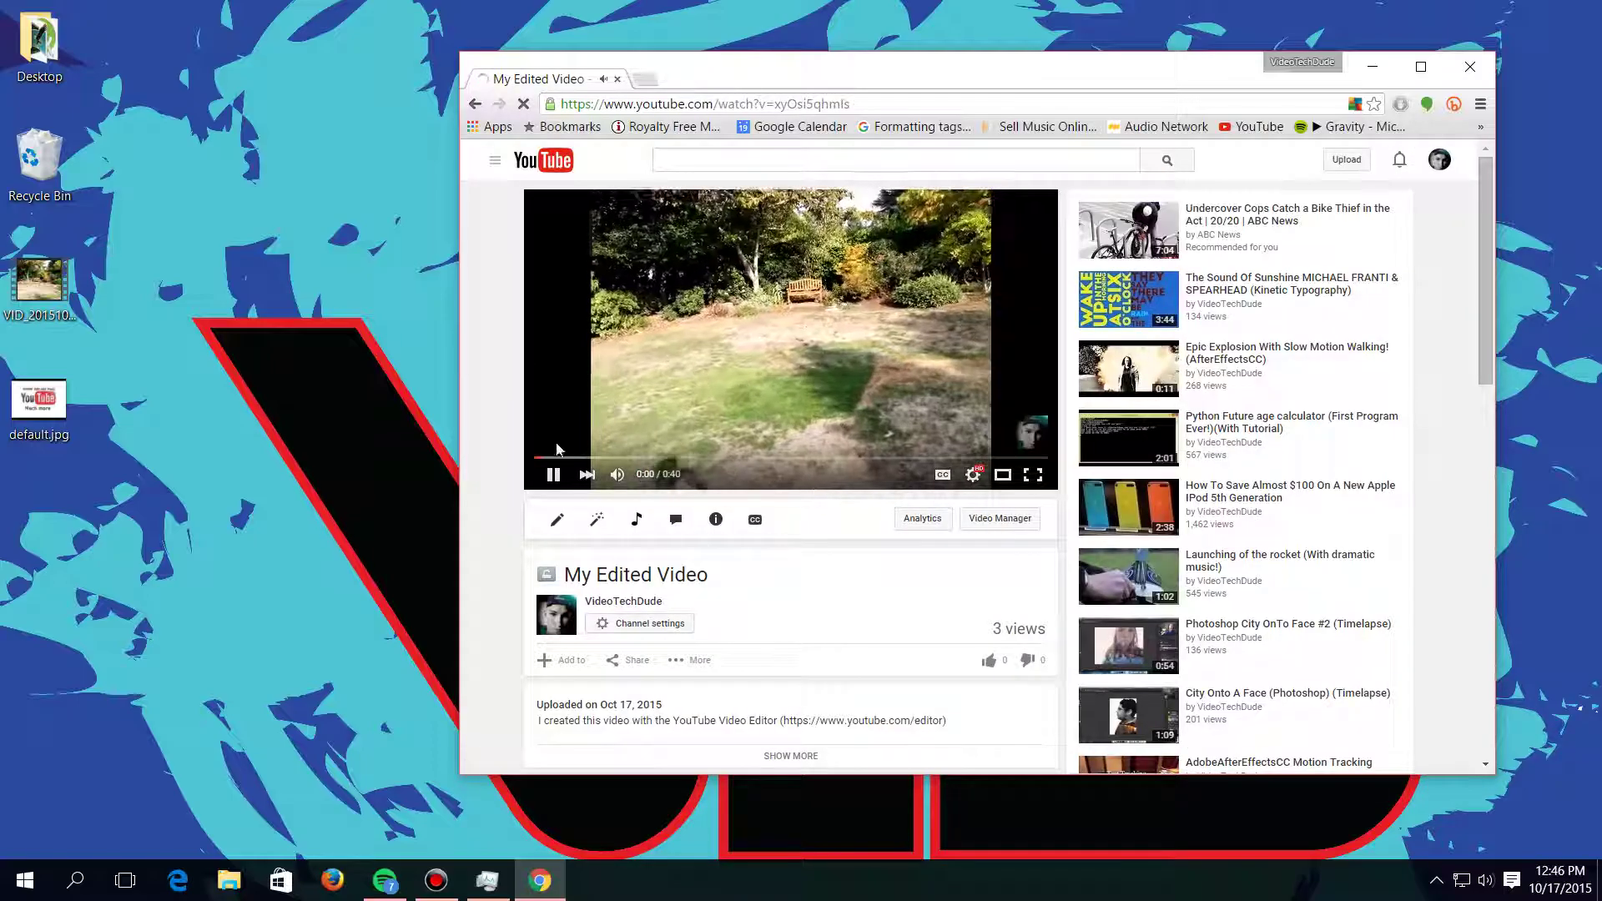
{"action": "left_click", "coordinate": [552, 474]}
{"action": "left_click", "coordinate": [616, 474]}
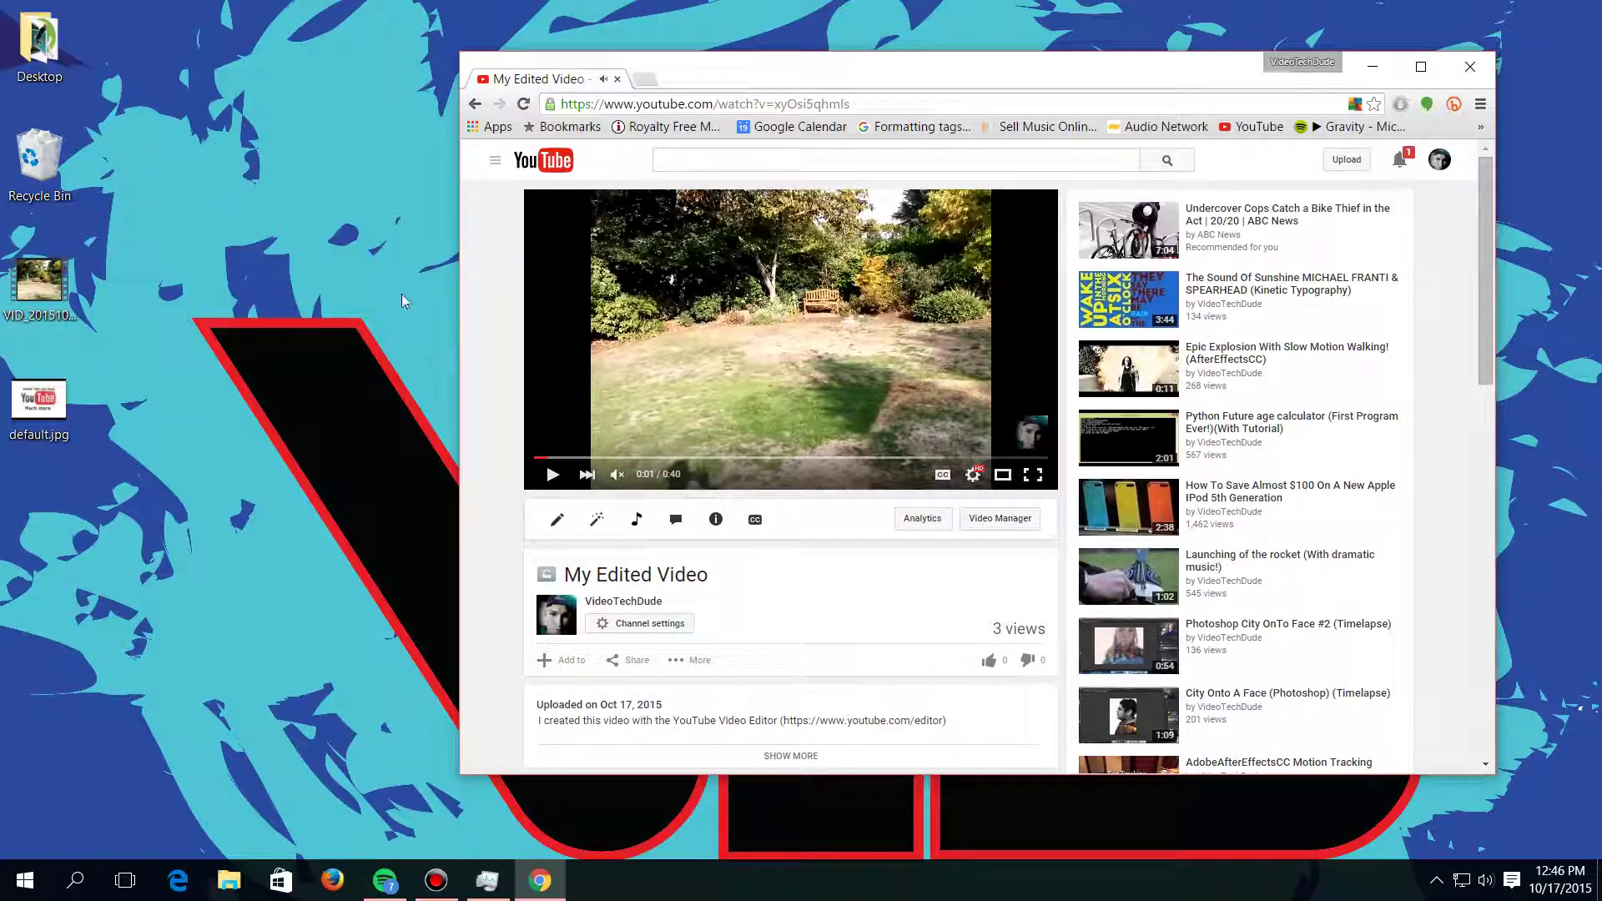
Step: Check the player's Quality options, which go up to 1440p
{"action": "left_click", "coordinate": [978, 476]}
{"action": "left_click", "coordinate": [1011, 435]}
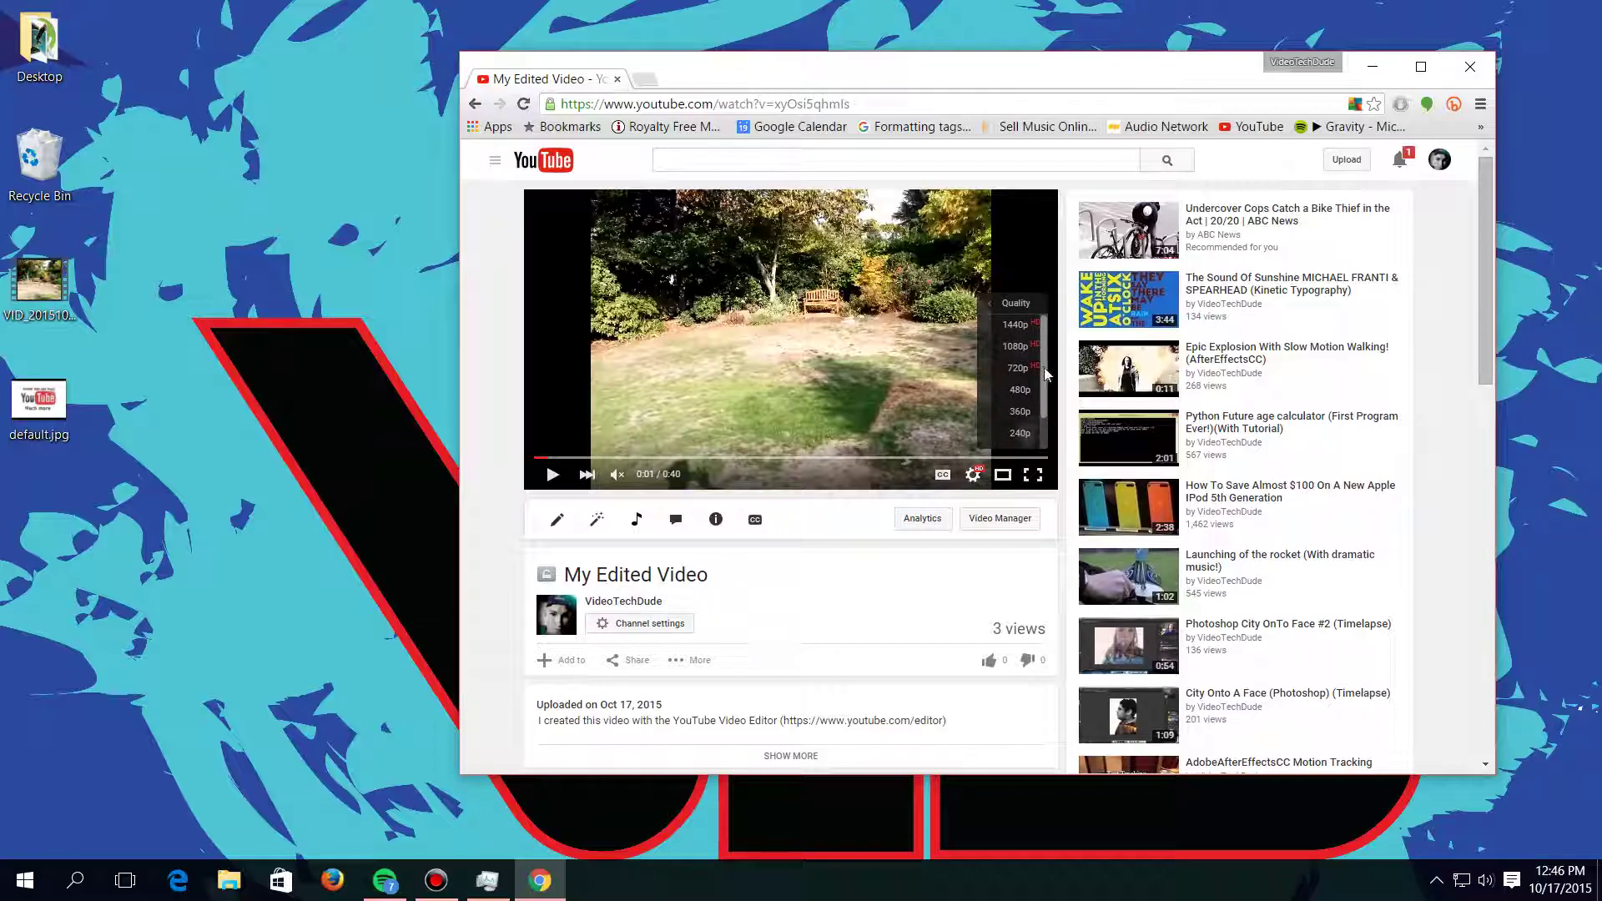
{"action": "scroll", "coordinate": [1043, 382], "scroll_direction": "down", "scroll_amount": 1}
{"action": "scroll", "coordinate": [1043, 382], "scroll_direction": "up", "scroll_amount": 1}
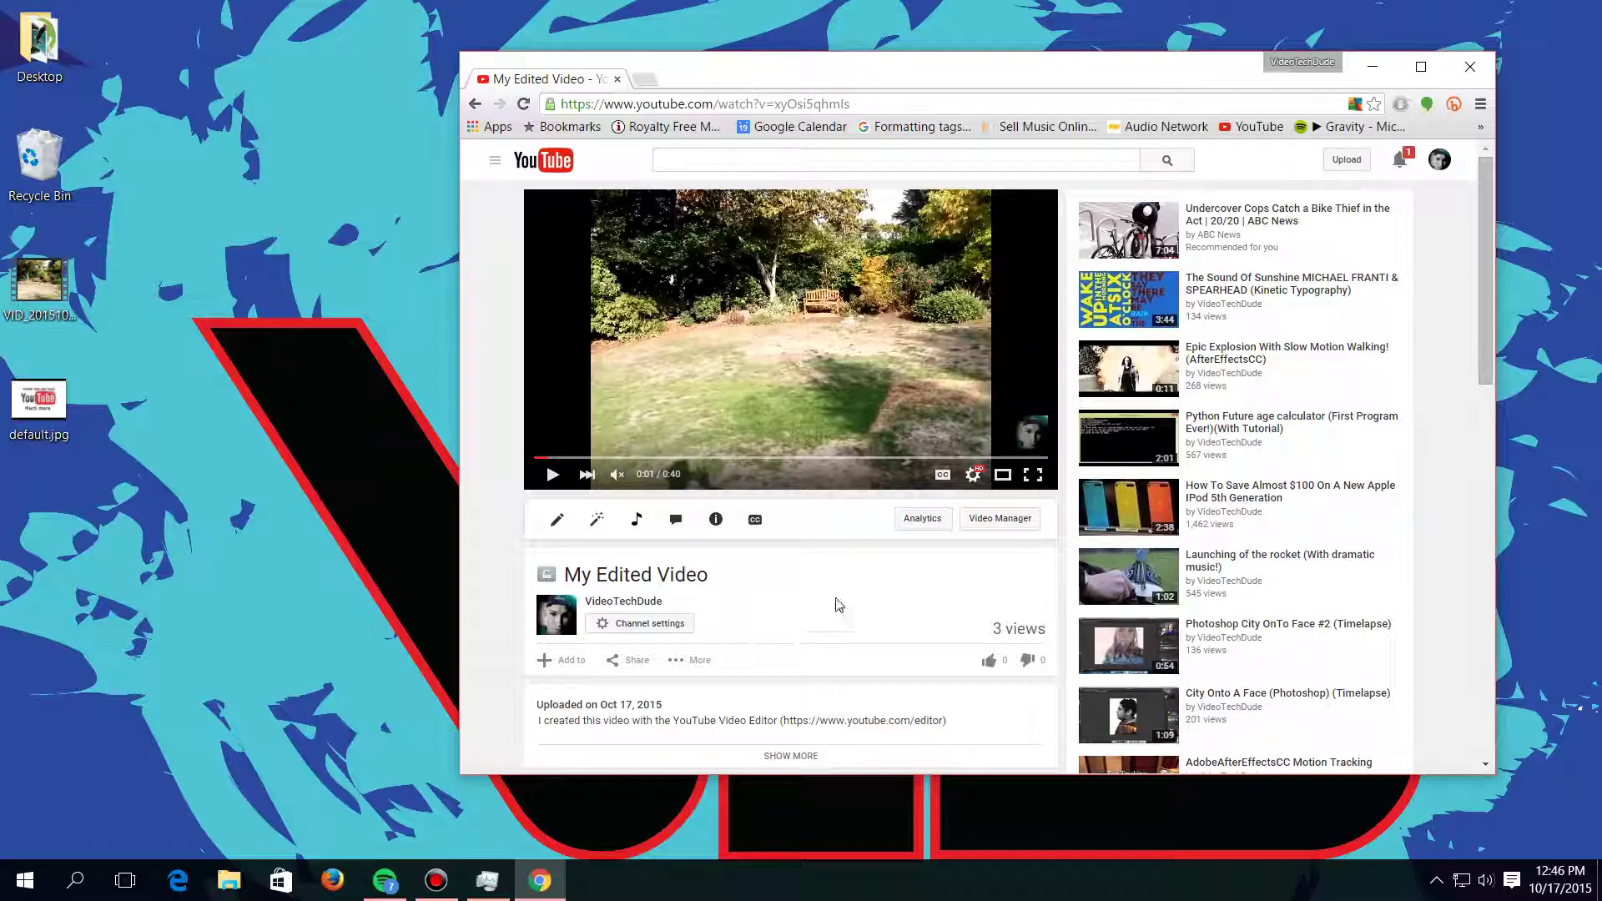
Step: Reopen the player's Quality list showing resolutions from 1440p down to 240p
{"action": "left_click", "coordinate": [984, 480]}
{"action": "left_click", "coordinate": [1024, 438]}
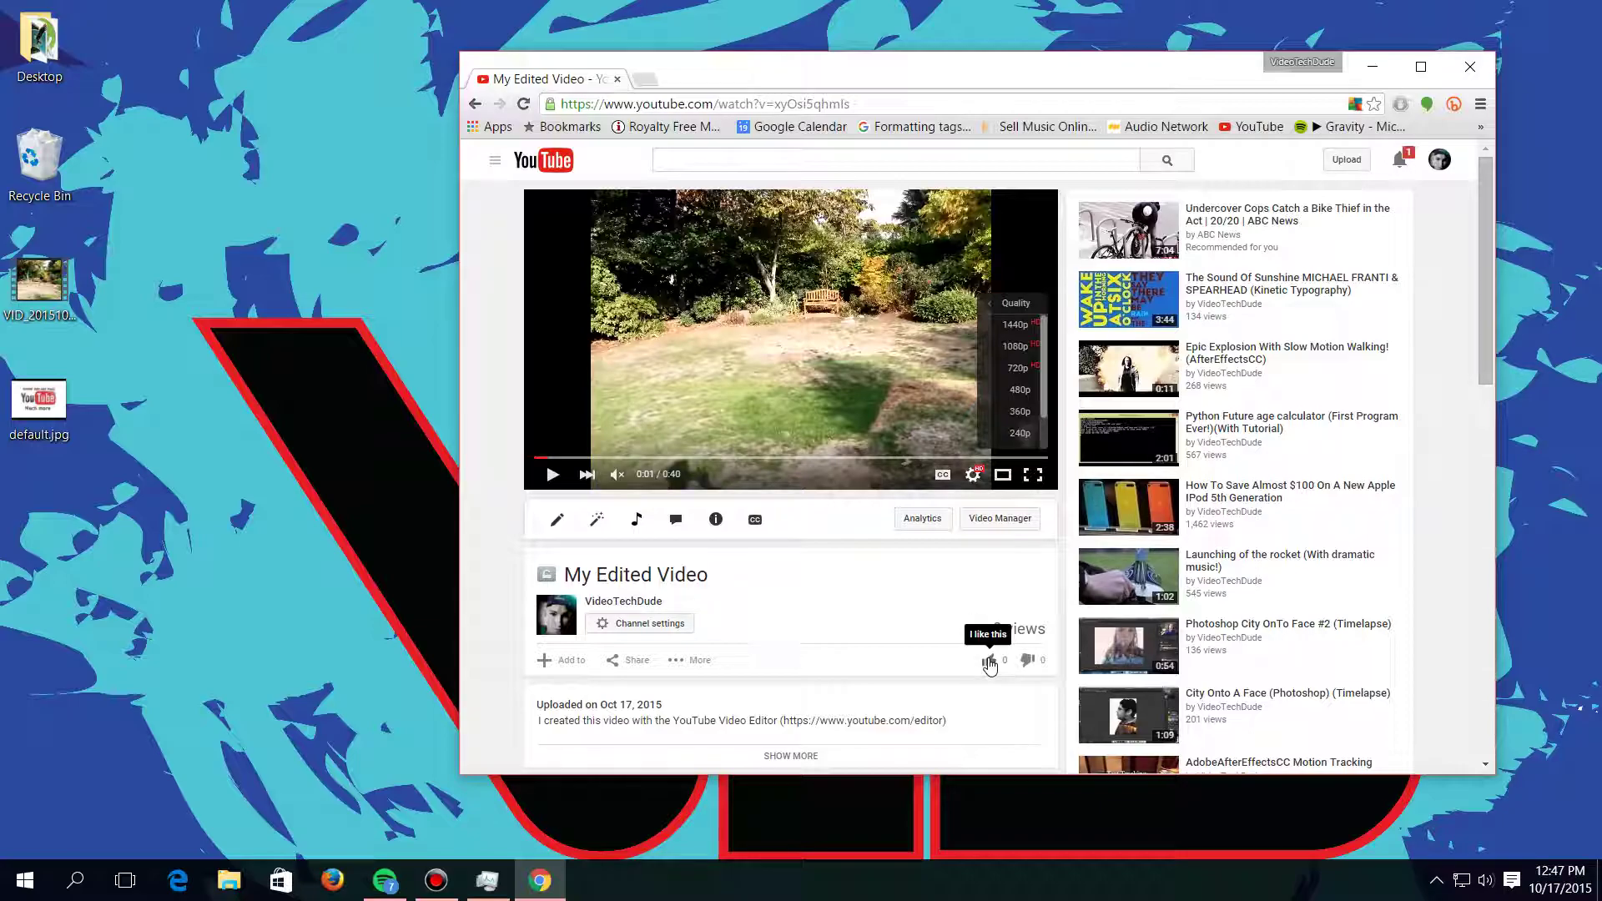
{"action": "scroll", "coordinate": [924, 657], "scroll_direction": "down", "scroll_amount": 4}
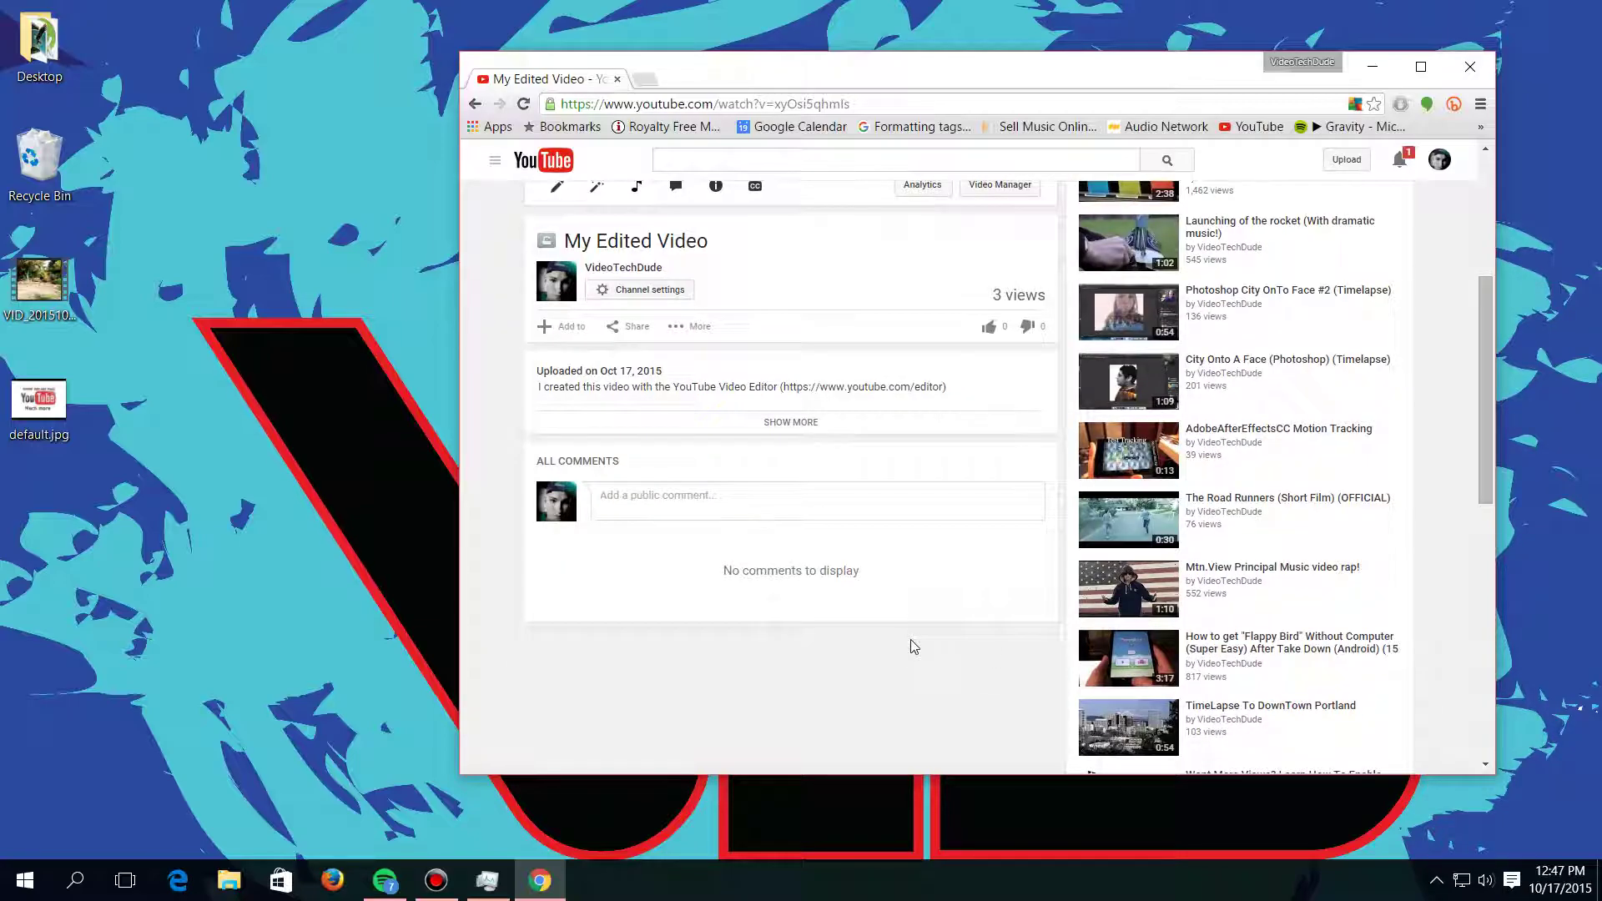
{"action": "scroll", "coordinate": [914, 647], "scroll_direction": "up", "scroll_amount": 2}
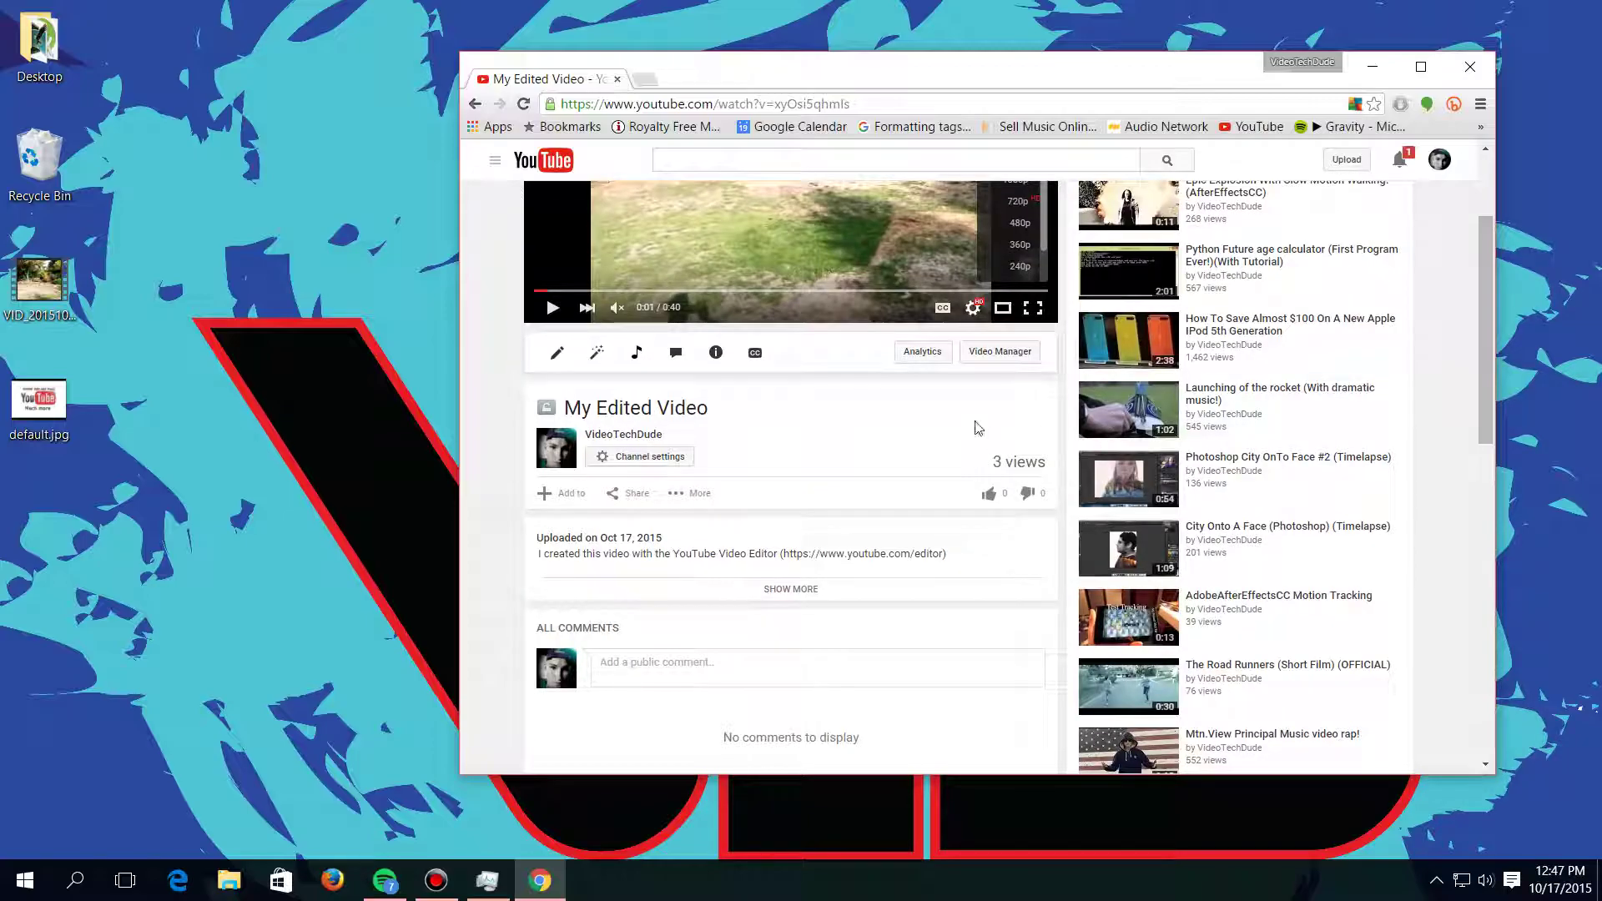